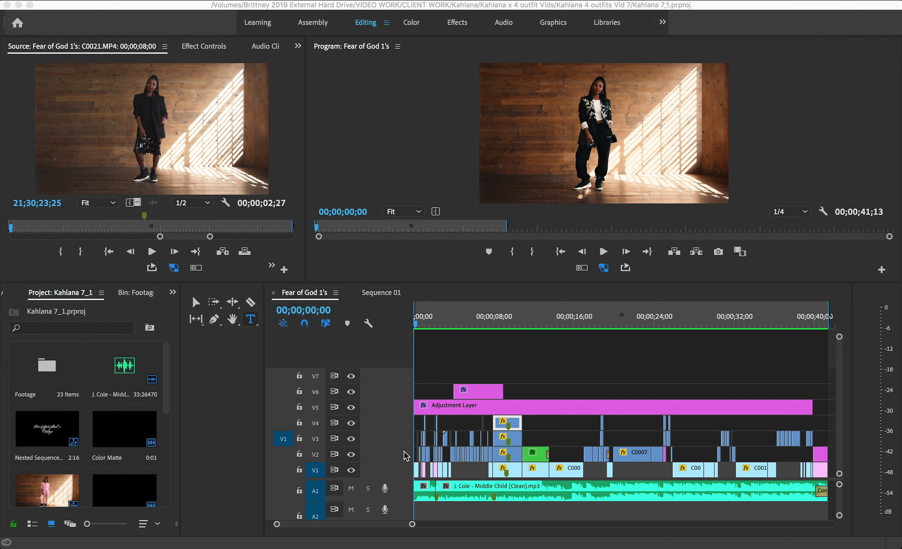
- Preview the opening frames of the sequence and set the Out point at the end of the first C0016.MP4 clip on V1
left_click(413, 524)
left_click_drag(413, 524, 354, 525)
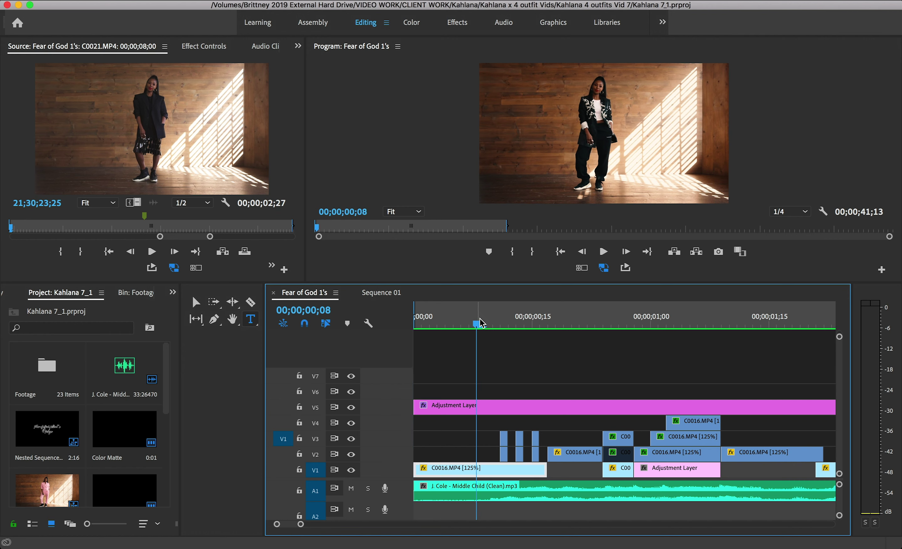
left_click_drag(477, 326, 470, 346)
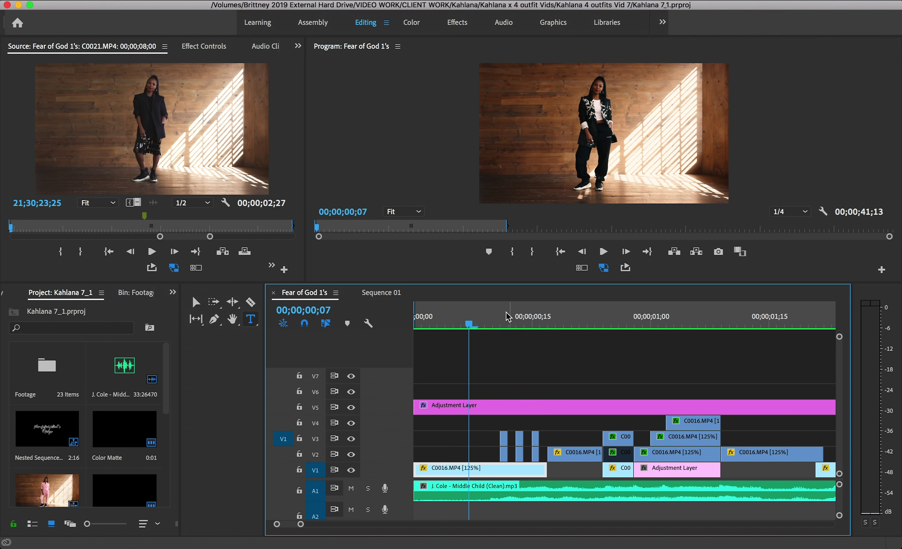
key("space")
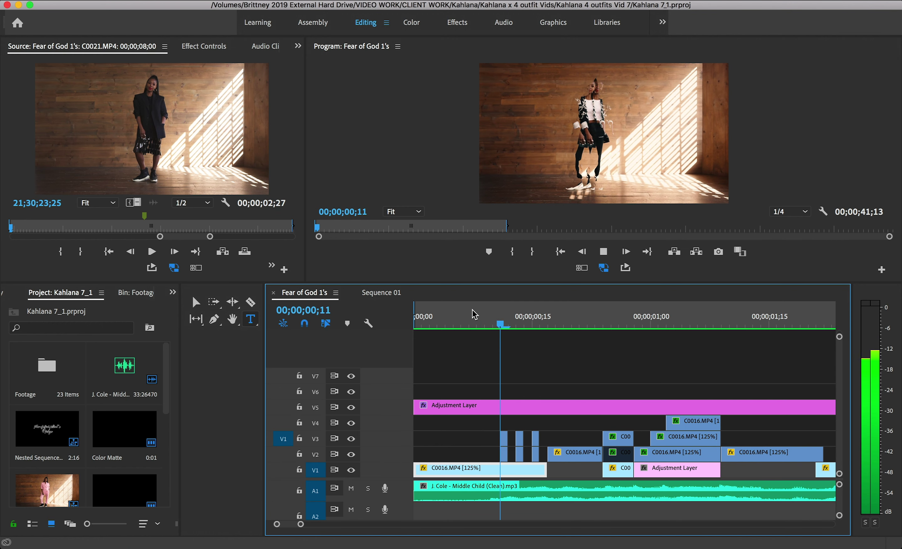
key("space")
left_click_drag(556, 331, 543, 330)
key("o")
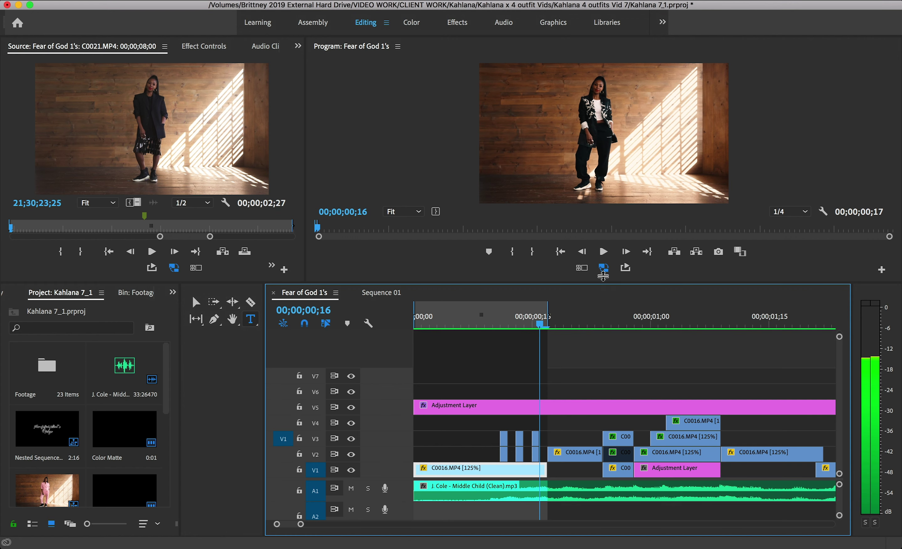
- Enable loop playback in the Program monitor using its Button Editor, and play the marked range on repeat
left_click(882, 269)
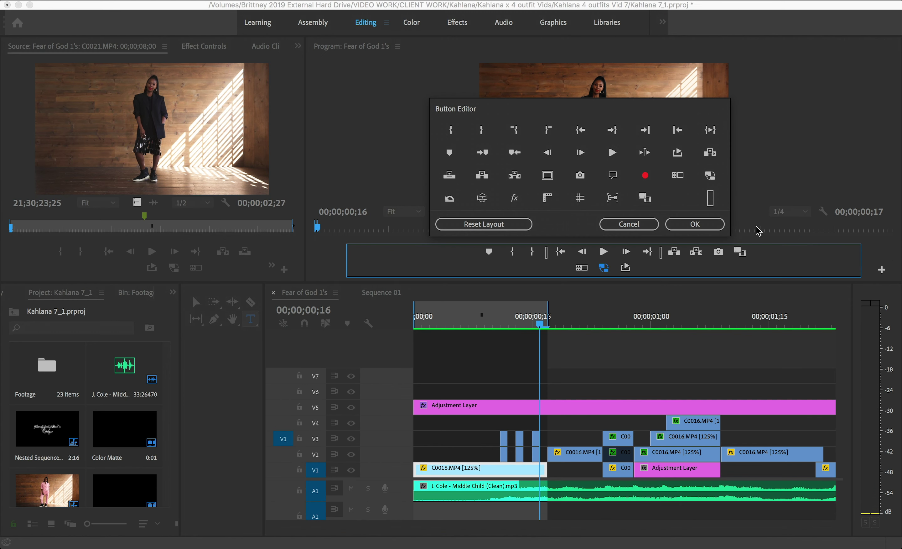
left_click_drag(675, 158, 654, 248)
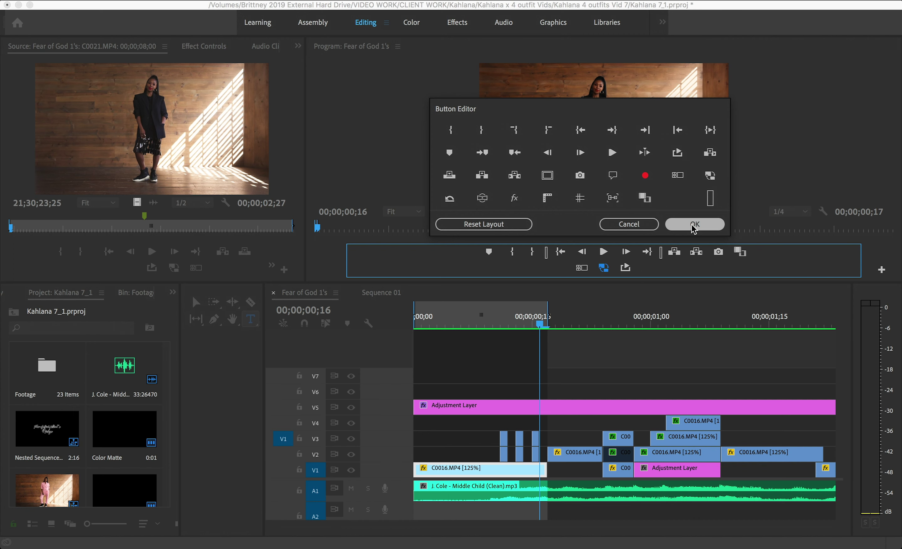
left_click(694, 223)
key("space")
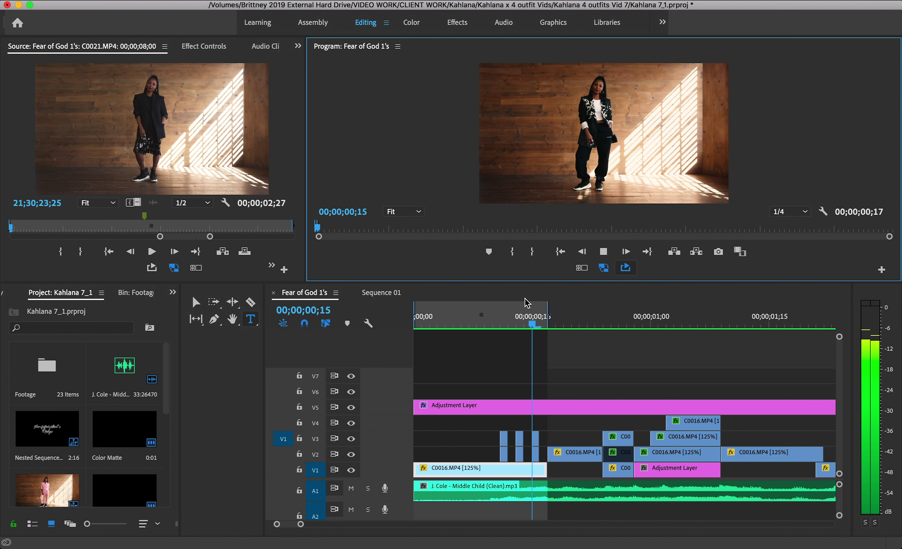
key("space")
- Open the first V1 clip C0016.MP4 in the Source monitor with the playhead at 00;00;00;11
left_click(501, 320)
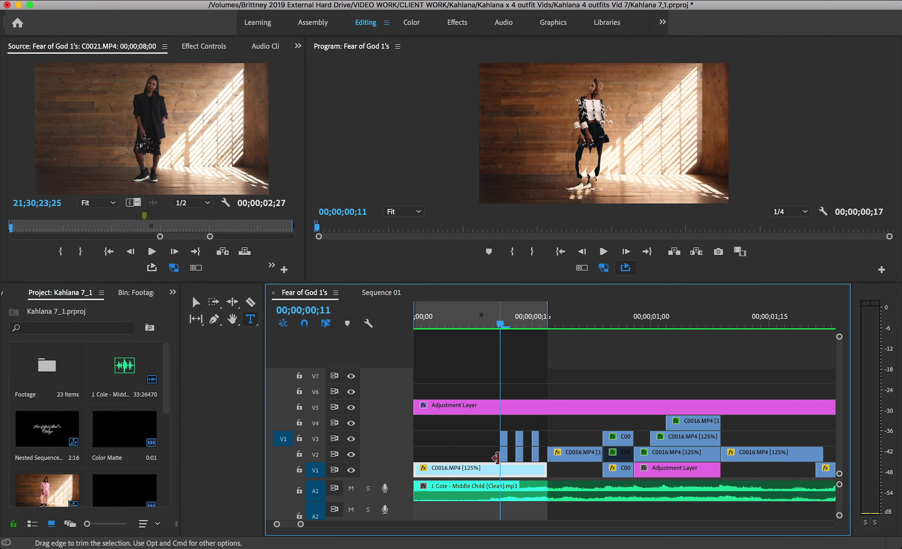
left_click_drag(301, 524, 291, 524)
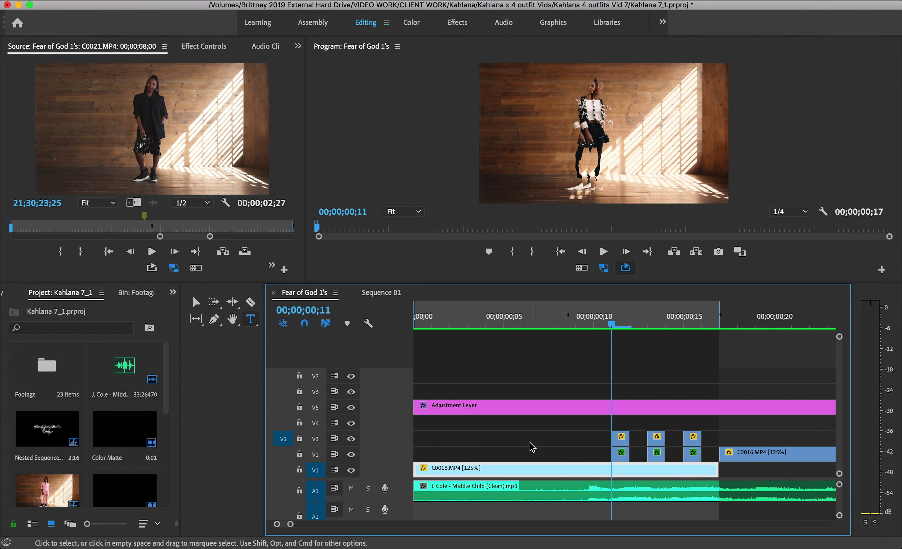
double_click(493, 473)
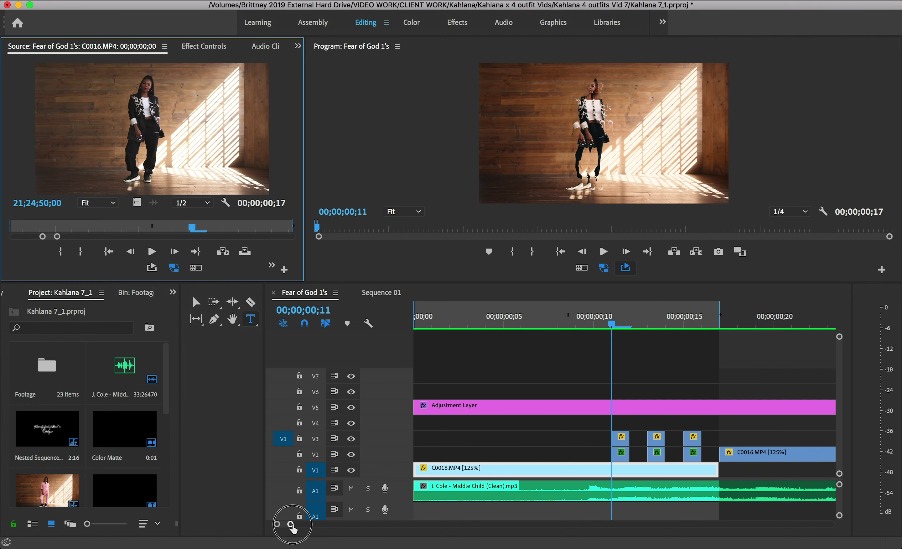
left_click_drag(290, 523, 289, 520)
- Delete the three short clips on V3 that sit above the short V2 clips near the start of the sequence
left_click_drag(607, 427, 616, 454)
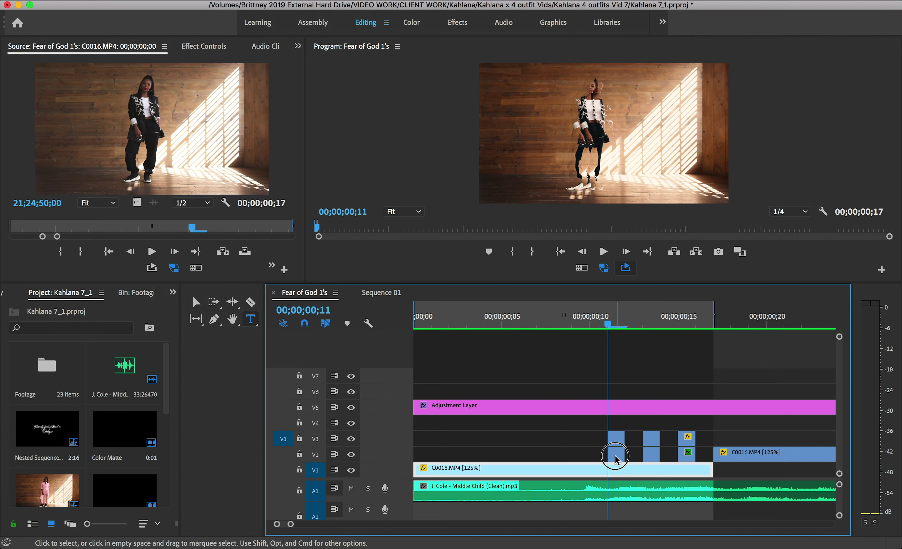
key("shift+5")
left_click(651, 438)
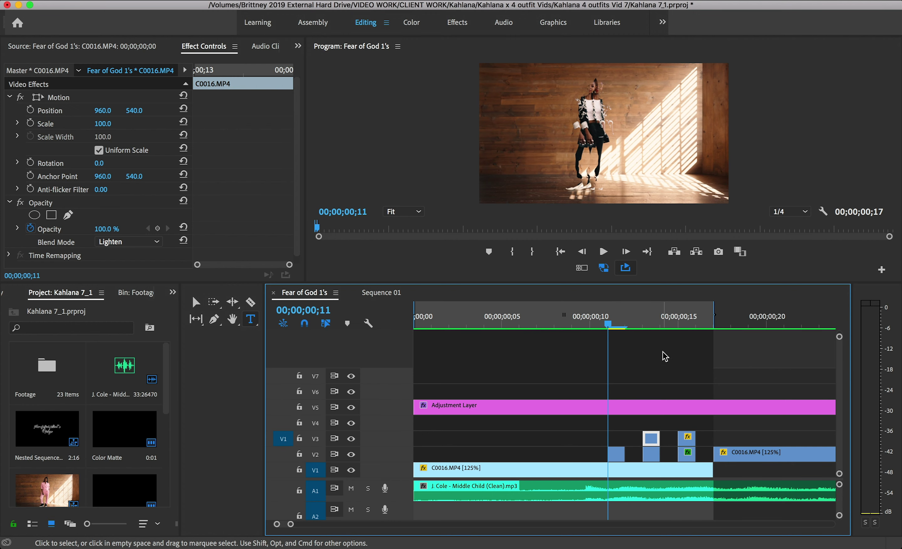
left_click(643, 326)
key("Delete")
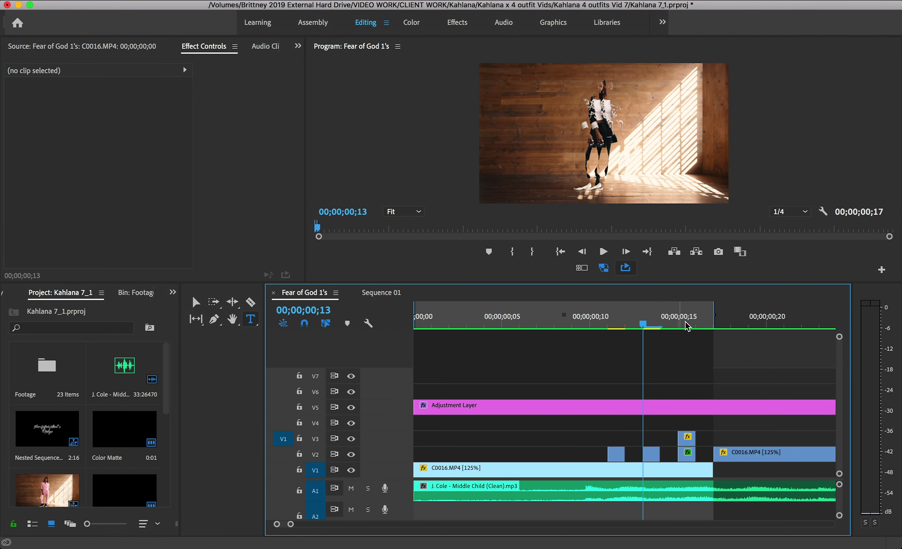
left_click(678, 326)
left_click(687, 438)
key("Delete")
- Play the frames before 00;00;00;11 and examine the effect settings of the first short V2 clip and the V1 clip
left_click(578, 318)
key("space")
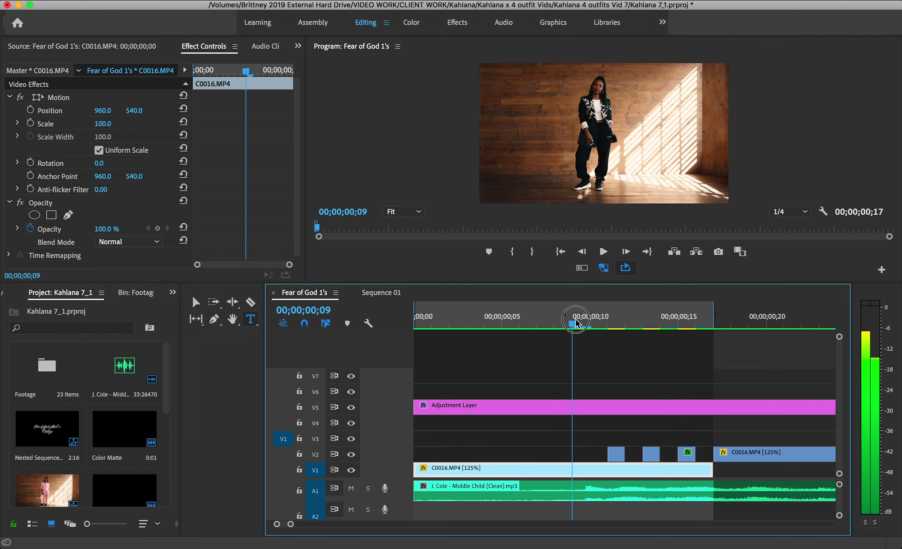
left_click(582, 318)
key("space")
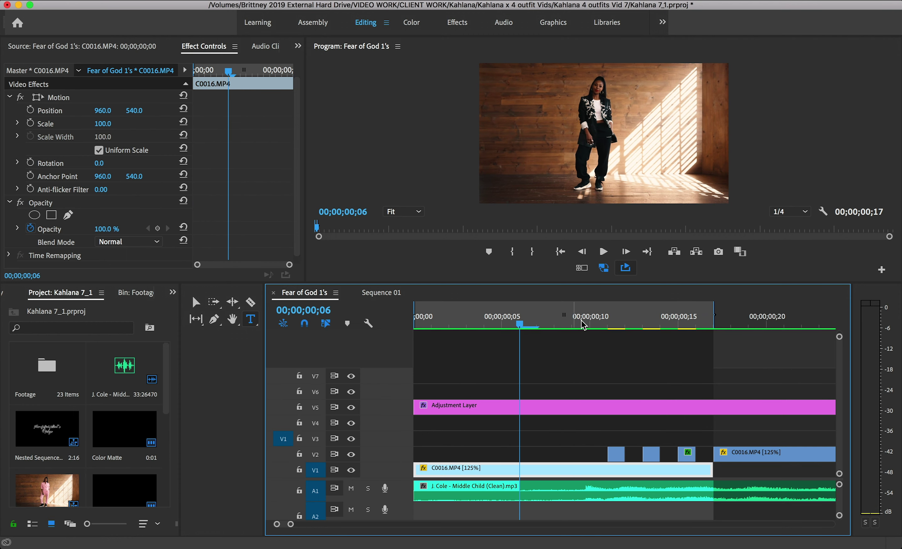
key("space")
left_click(583, 321)
key("space")
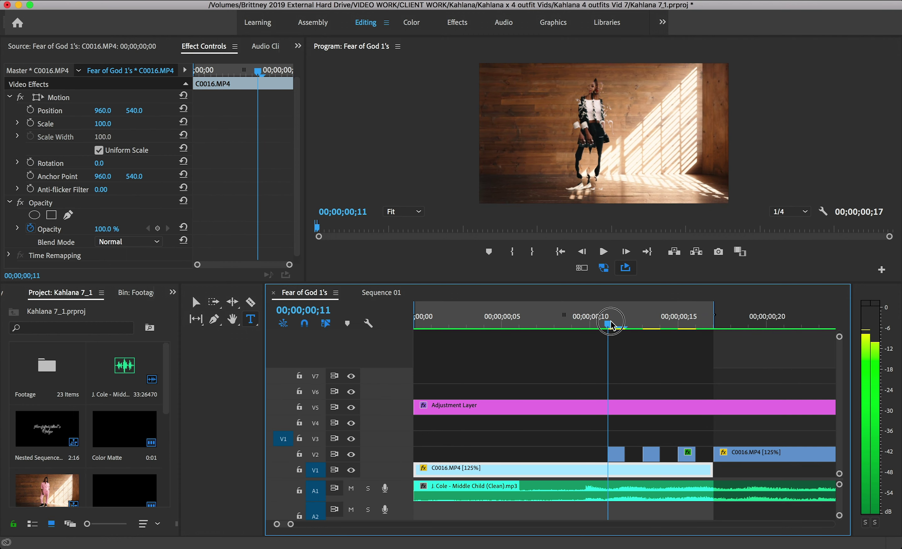
left_click(623, 452)
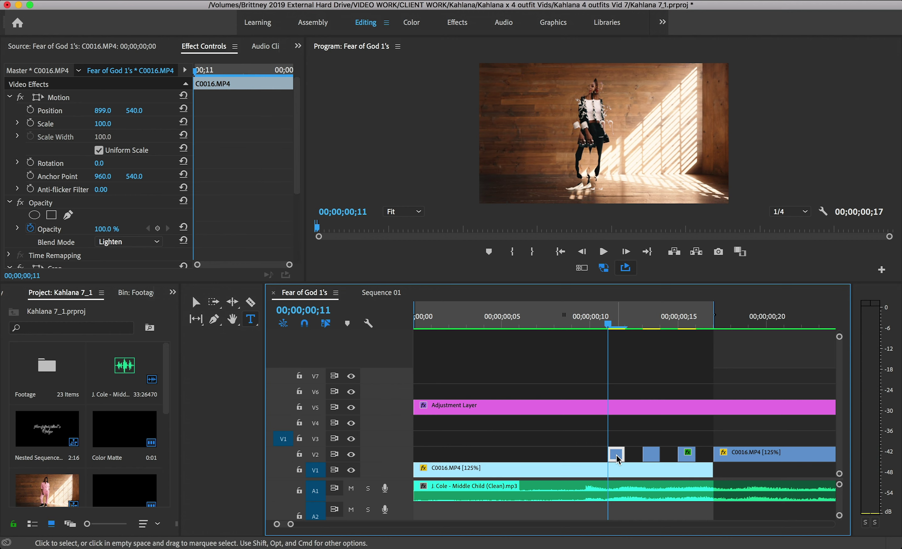
left_click(582, 475)
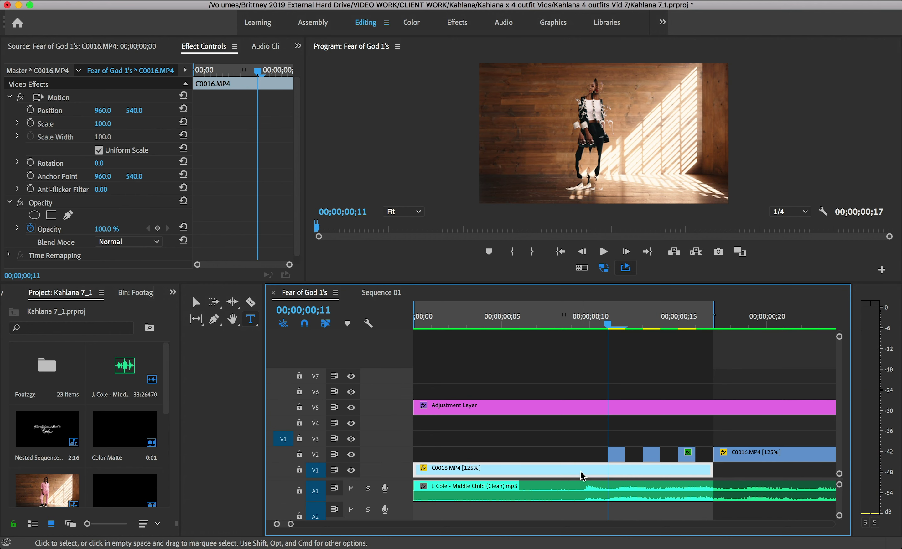
- Disable the three short V2 clips above the first V1 clip and scrub through that range to check
left_click_drag(577, 457, 693, 461)
right_click(689, 461)
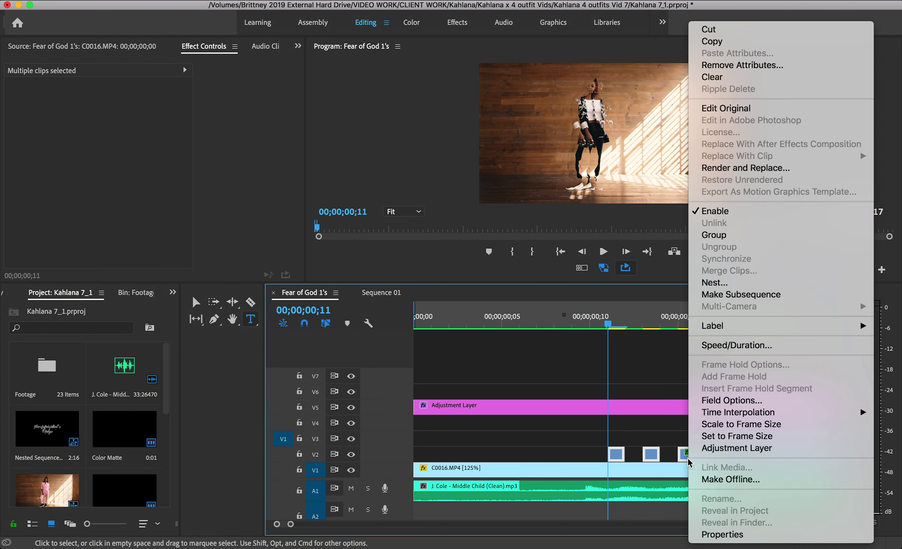
left_click(711, 211)
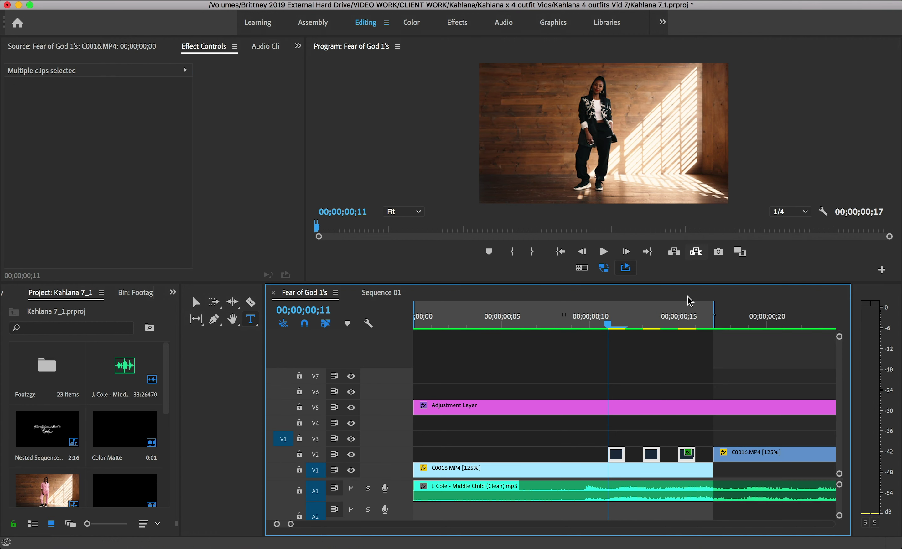
left_click(595, 327)
left_click_drag(594, 327, 691, 348)
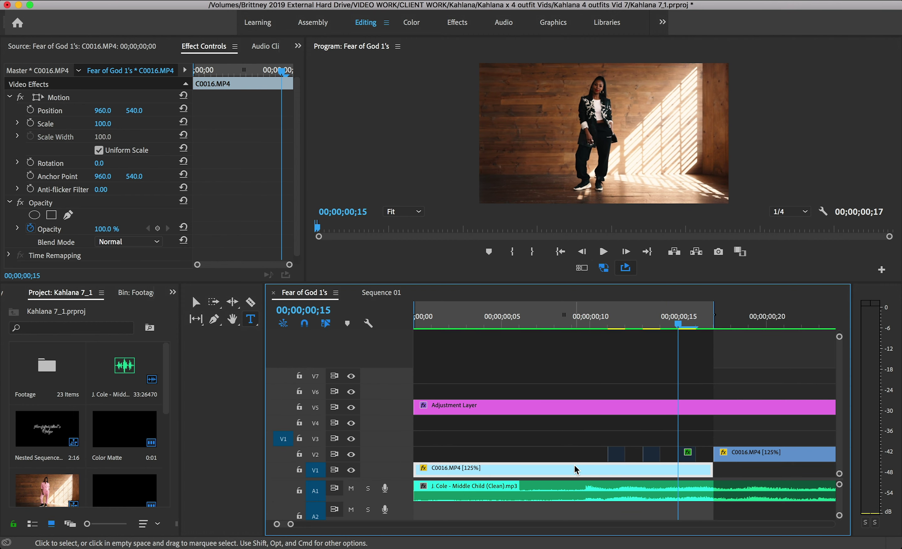
- Duplicate the first C0016.MP4 clip from V1 onto V3 at the same start time
left_click_drag(571, 470, 571, 446)
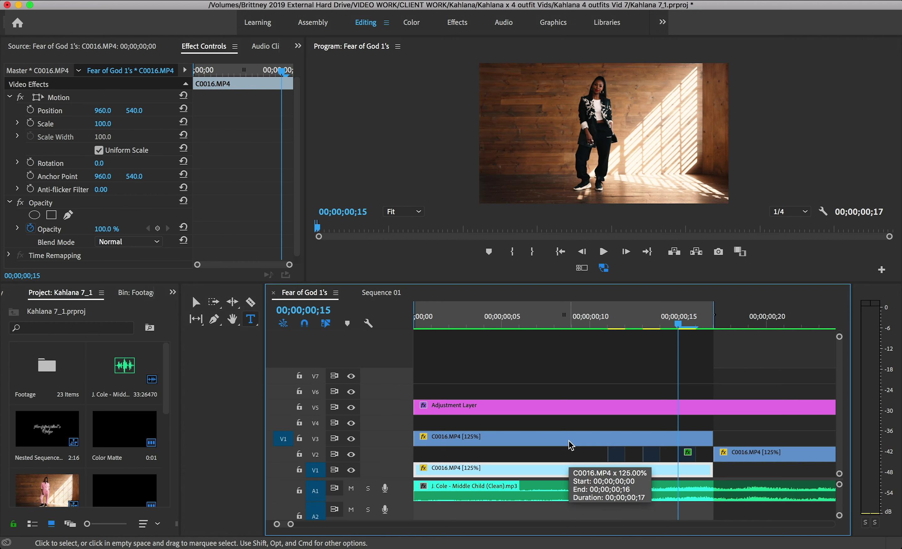
left_click(568, 441)
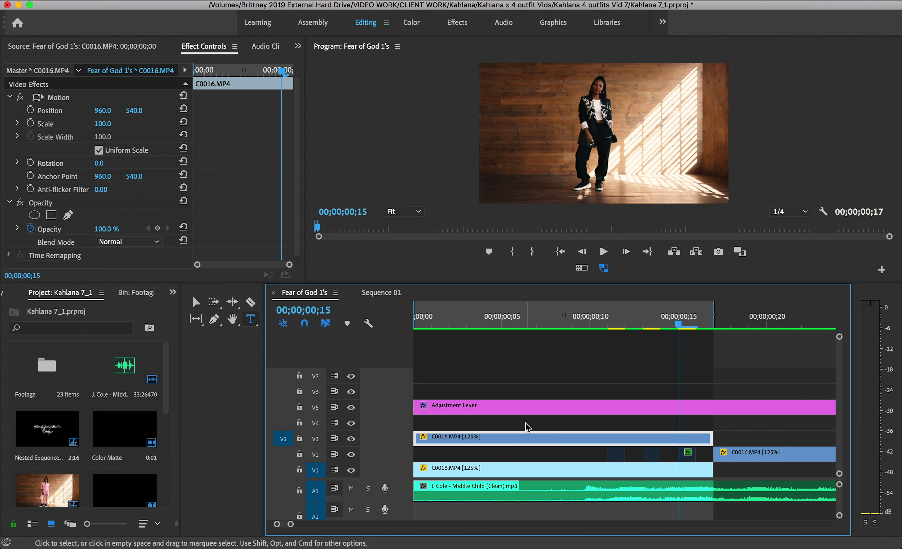
- Split the duplicated V3 clip at every frame from 00;00;00;11 to 00;00;00;16, aligned with the short V2 clips
key("Left")
key("Left")
key("Left")
key("Left")
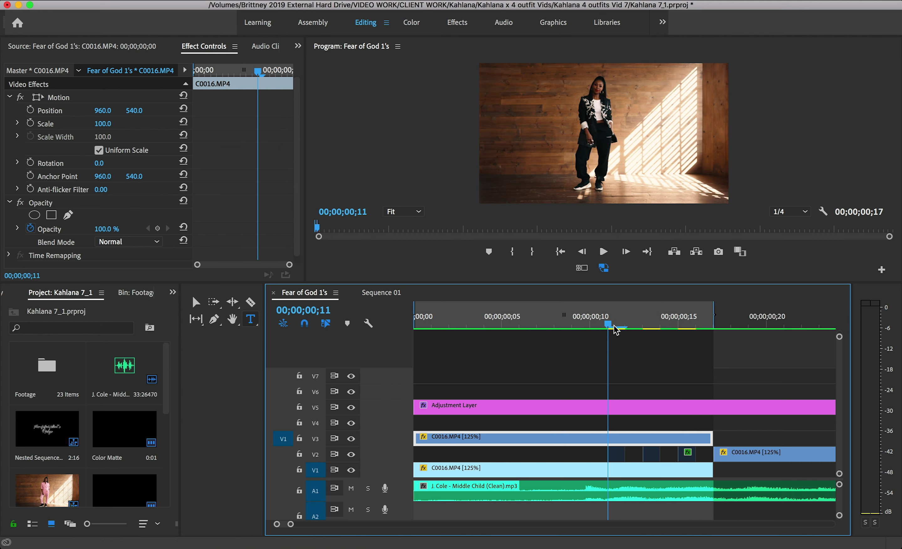
key("c")
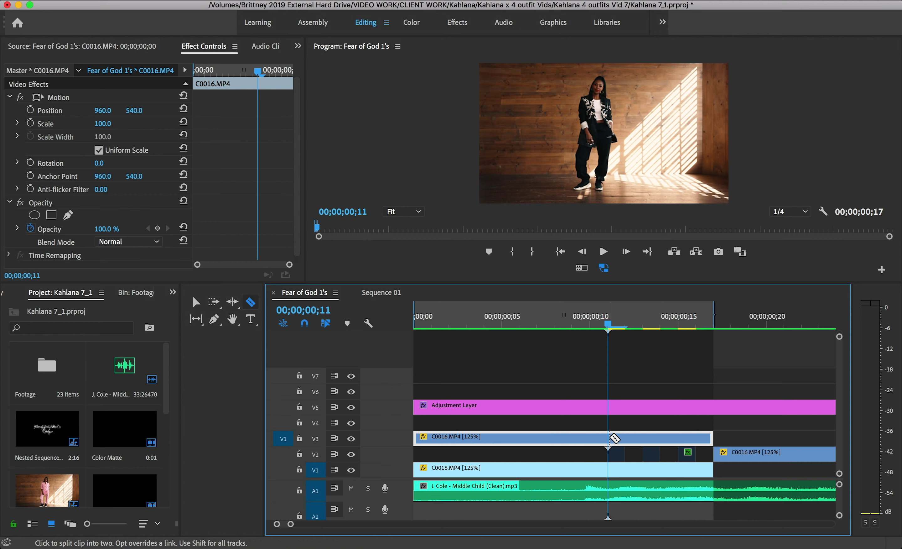
left_click(608, 438)
left_click(625, 438)
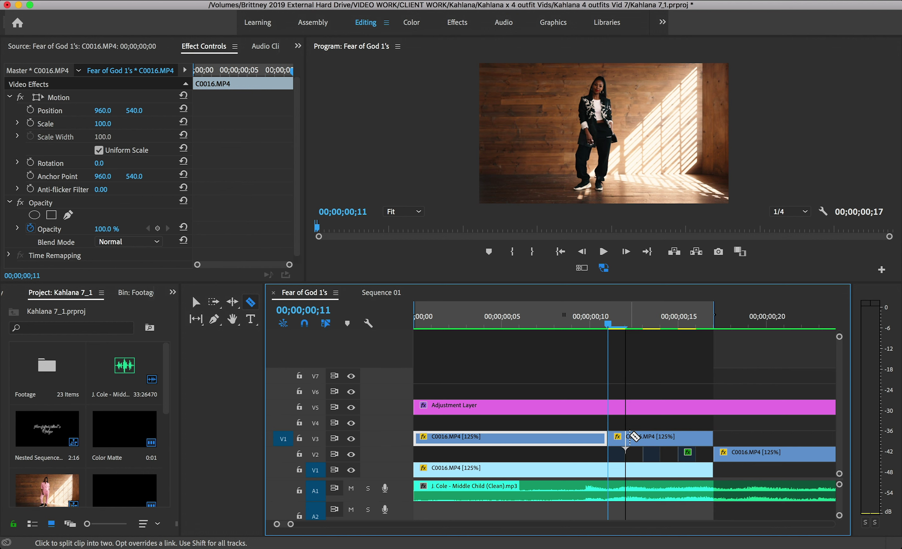
left_click(643, 438)
left_click(660, 438)
left_click(679, 438)
left_click(696, 438)
key("v")
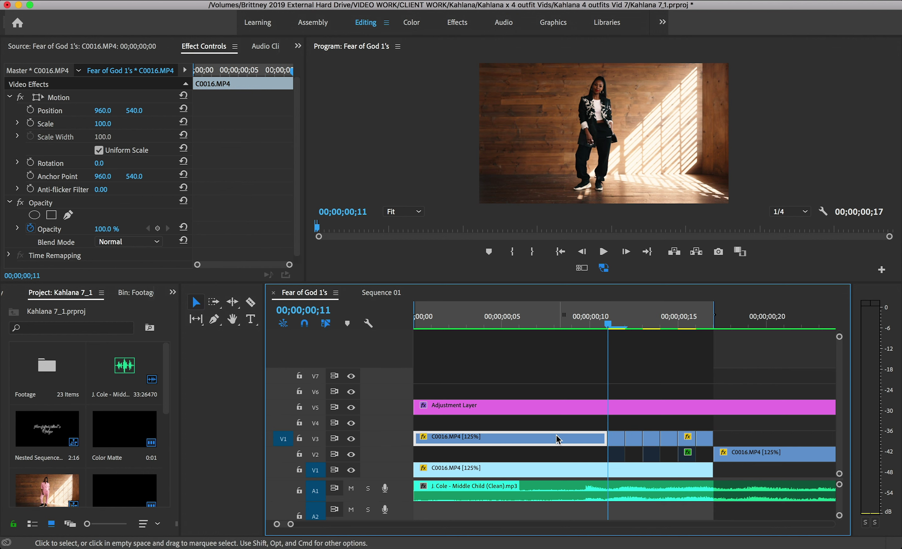
- Delete the unneeded V3 segments, keeping only the three one-frame pieces at frames 11, 13 and 15
key("Delete")
left_click_drag(416, 326, 607, 335)
left_click(633, 438)
key("Delete")
left_click(672, 441)
key("Delete")
left_click(704, 438)
key("Delete")
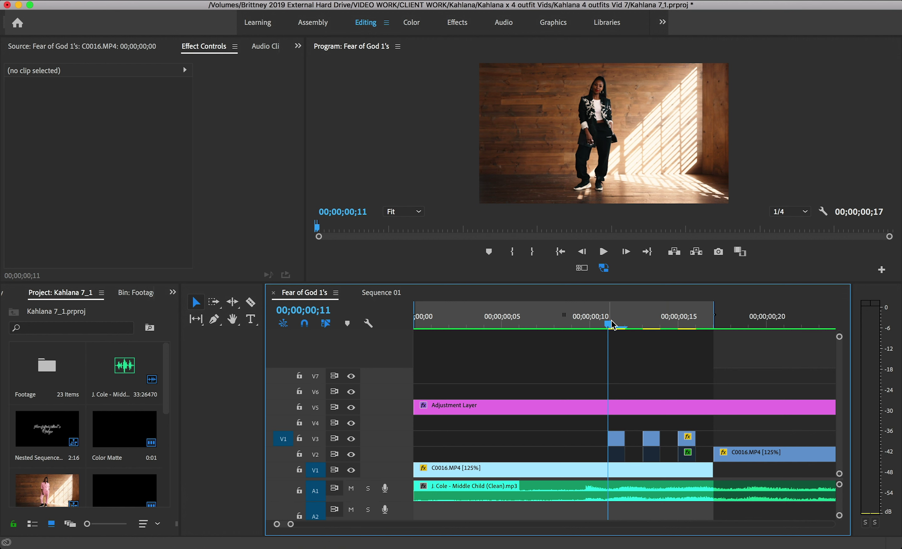
- Set the first one-frame V3 piece's blend mode to Lighten and its horizontal position to 918
left_click(616, 454)
left_click(611, 437)
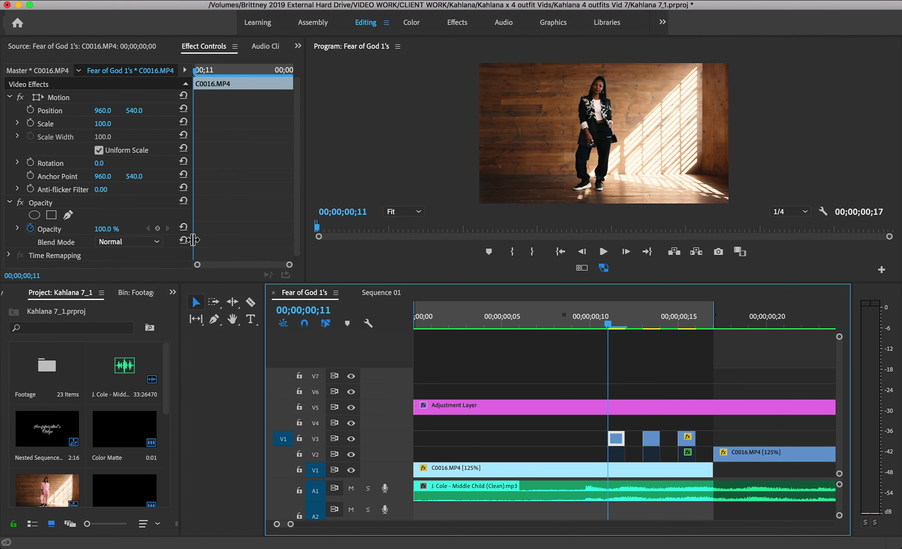
left_click(157, 241)
left_click(145, 356)
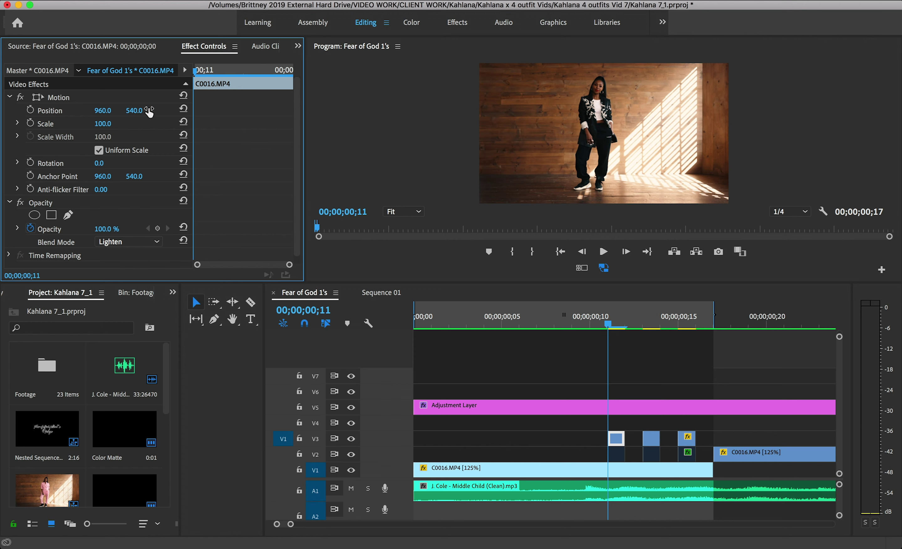
left_click_drag(97, 110, 82, 111)
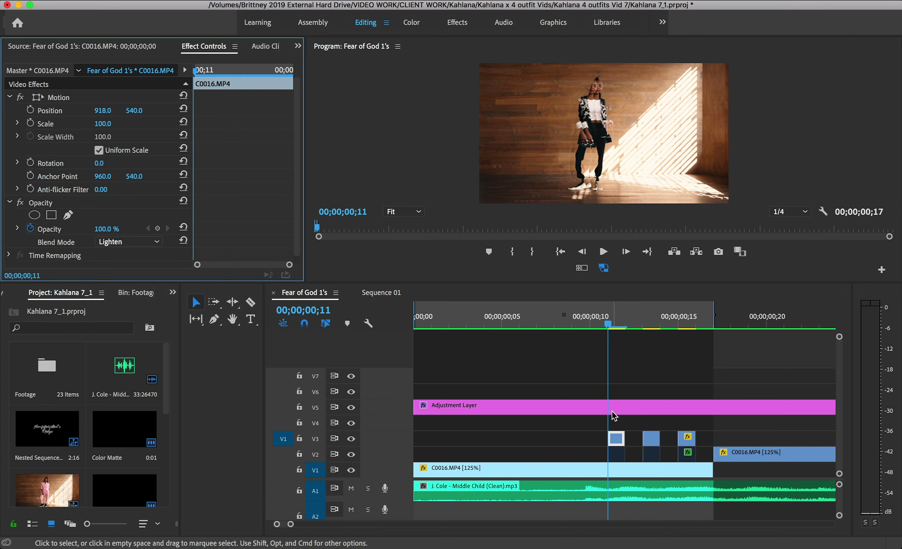
- Copy the first one-frame V3 piece's attributes and paste only its Motion and Opacity onto the other two one-frame V3 pieces
right_click(616, 438)
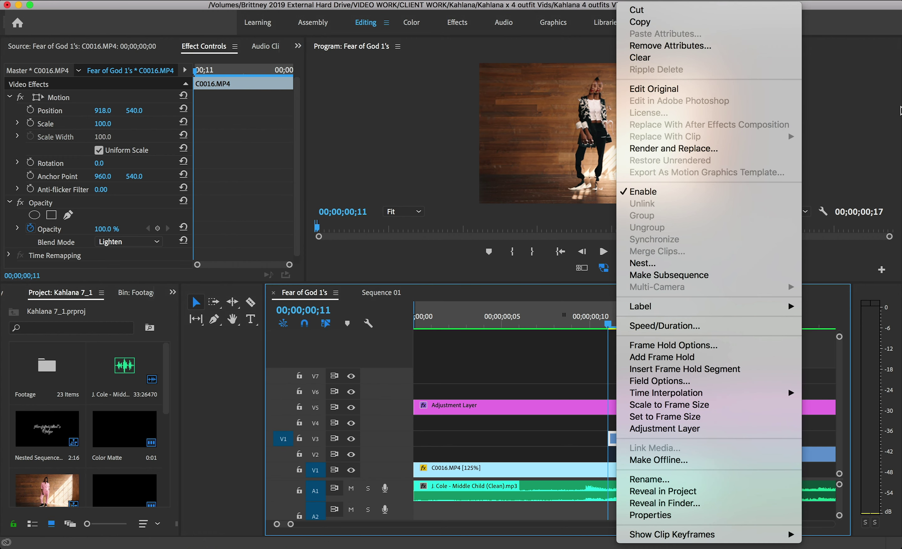
left_click(643, 22)
left_click_drag(643, 423, 732, 462)
left_click(651, 442)
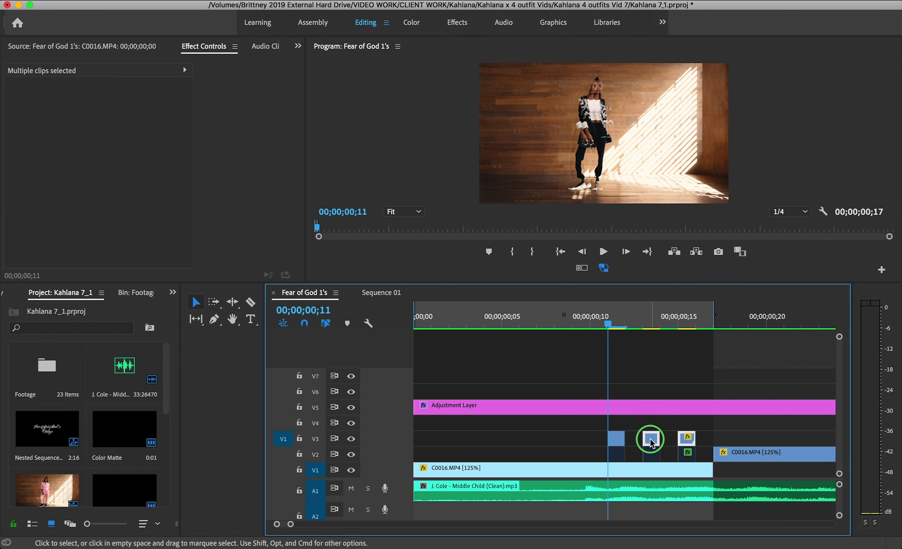
right_click(651, 442)
left_click(705, 54)
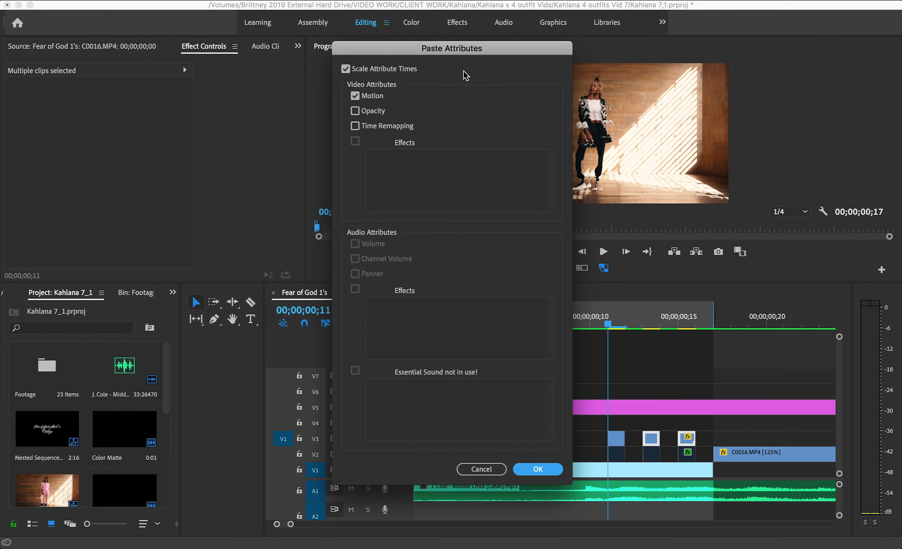
left_click(381, 111)
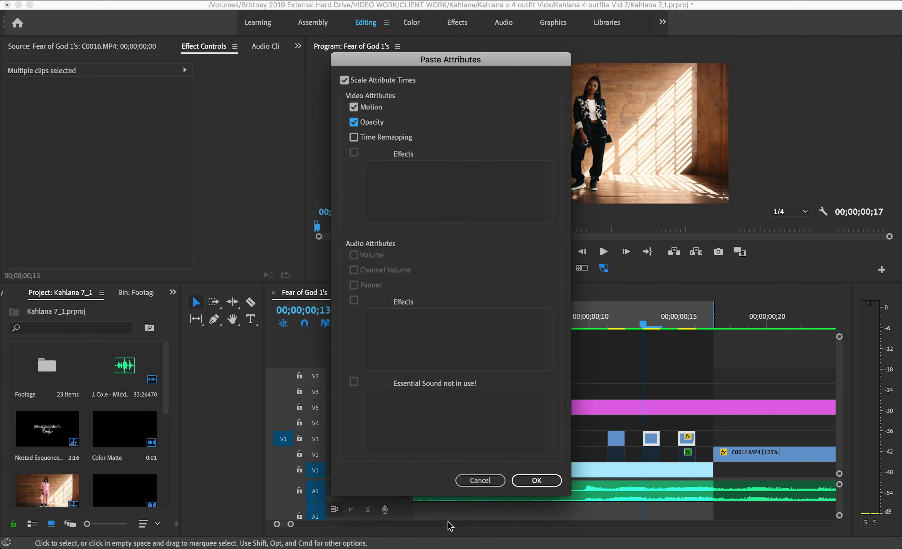
left_click(535, 481)
- Scrub and play back the opening frames to review the ghost flicker at frames 11, 13 and 15
left_click(677, 322)
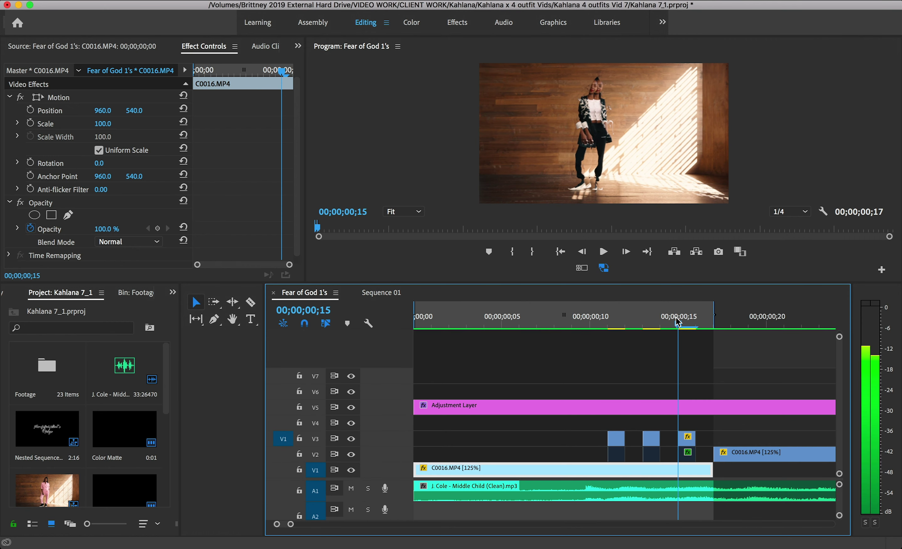
left_click_drag(623, 323, 677, 324)
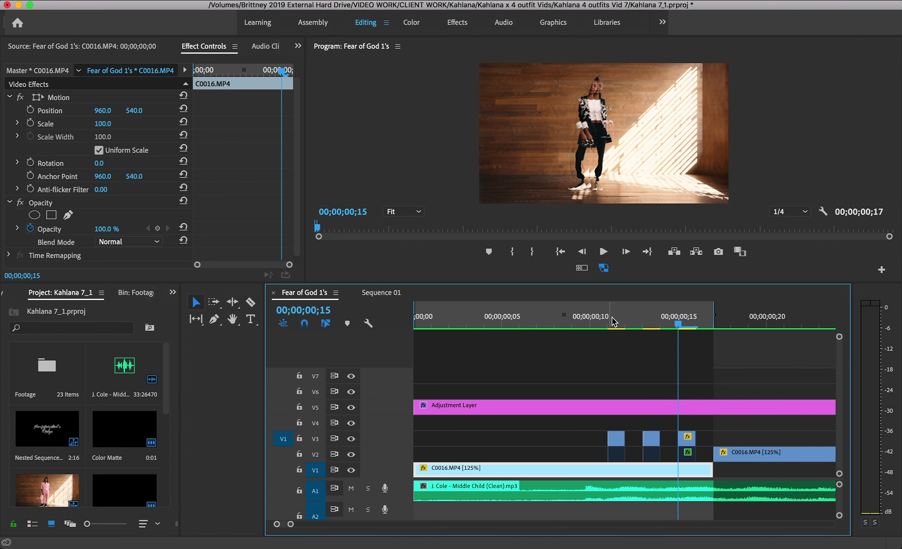
key("j")
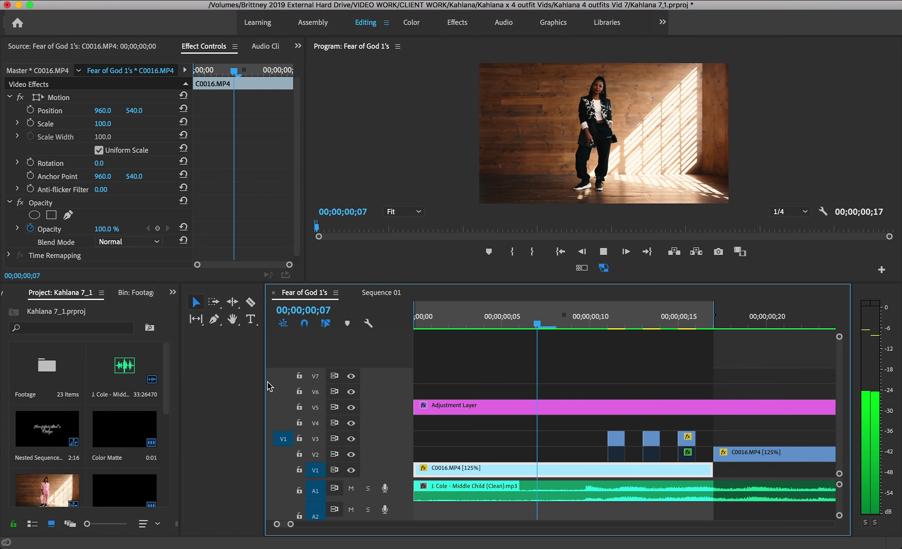
key("space")
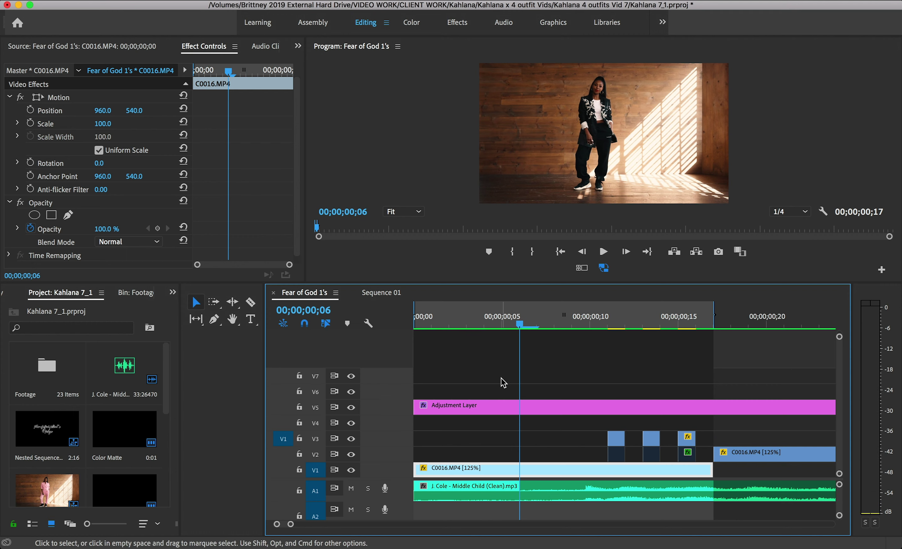
key("space")
key("d")
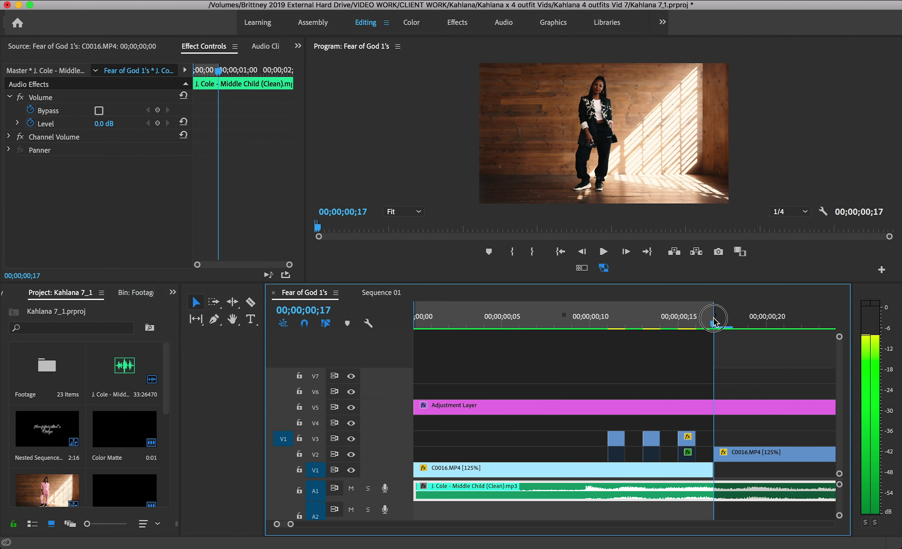
- Set the sequence's Out point at the end of the mirrored clip around 00;00;00;25 and play back the marked range
left_click_drag(291, 528, 312, 529)
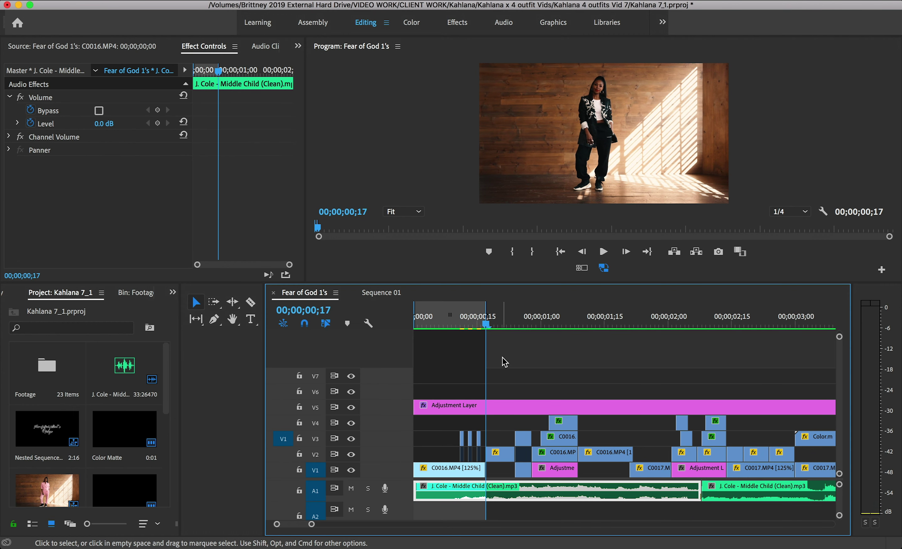
left_click(499, 319)
left_click_drag(500, 319, 524, 325)
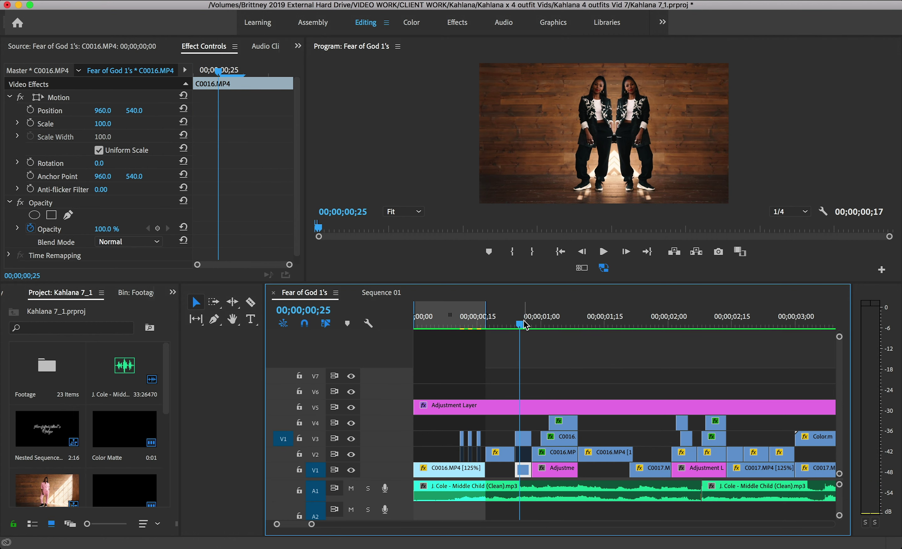
mouse_move(525, 325)
left_mouse_down()
mouse_move(537, 319)
mouse_move(529, 327)
left_mouse_up()
key("o")
key("space")
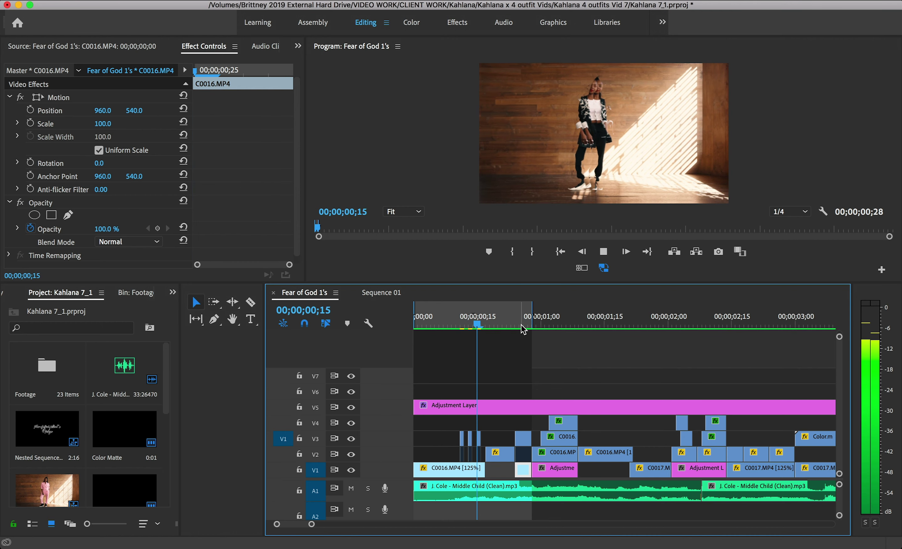
key("space")
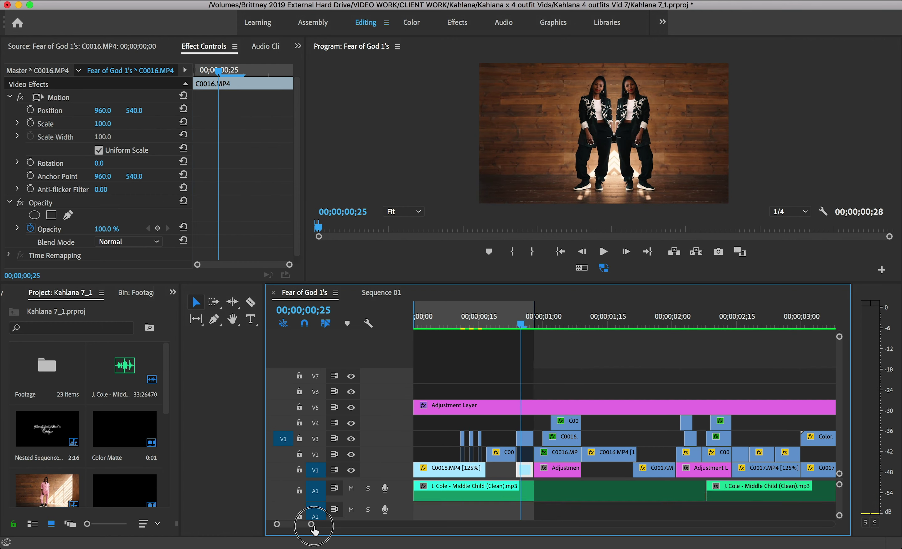
- Replace the mirrored V3 clip at 00;00;00;25 with a duplicate of the V1 C0016.MP4 clip below it
left_click_drag(312, 524, 291, 523)
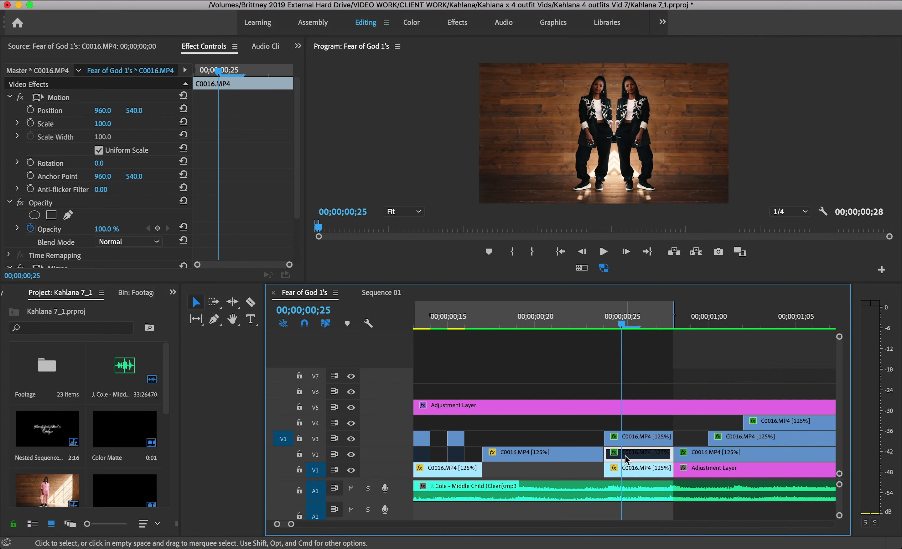
left_click(632, 440)
left_click(633, 471)
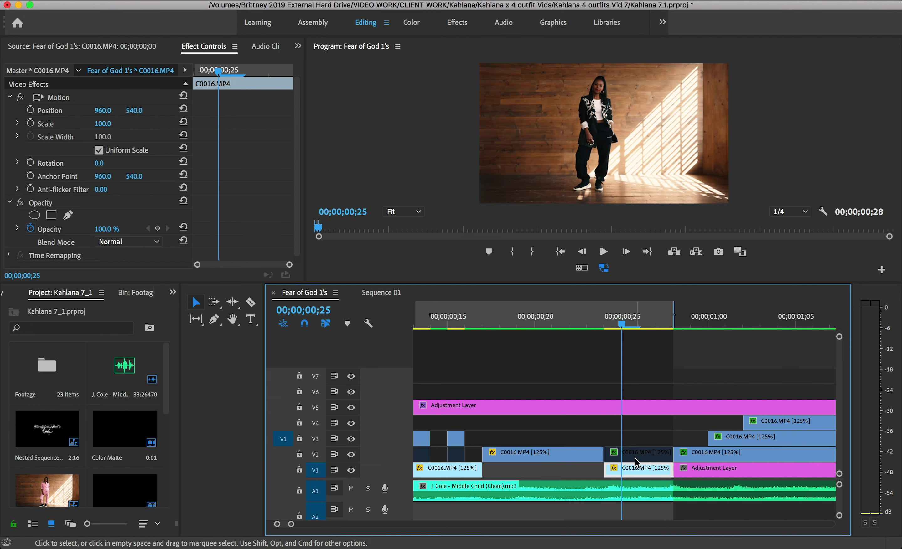
left_click_drag(637, 472, 636, 442)
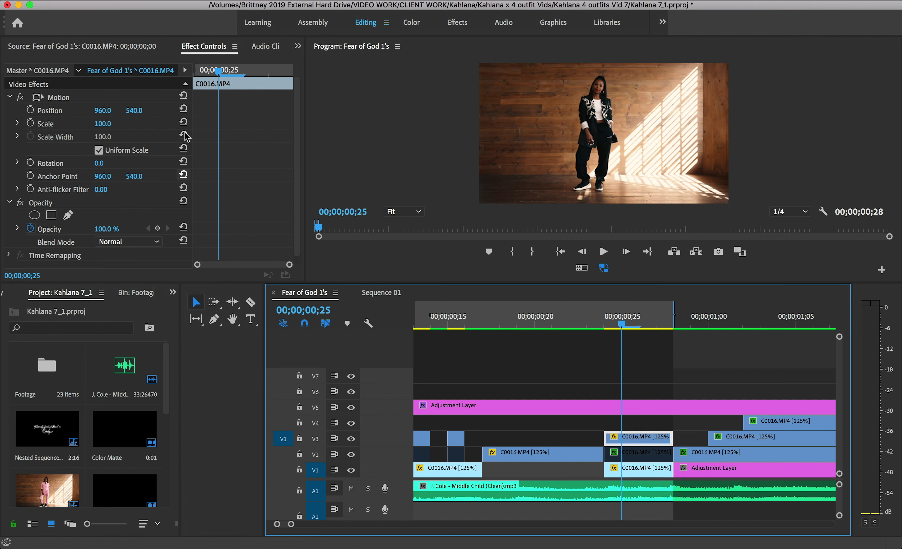
- Apply the Mirror effect to the duplicated V3 clip at 00;00;00;25 and set its horizontal Reflection Center to 1066
left_click(172, 292)
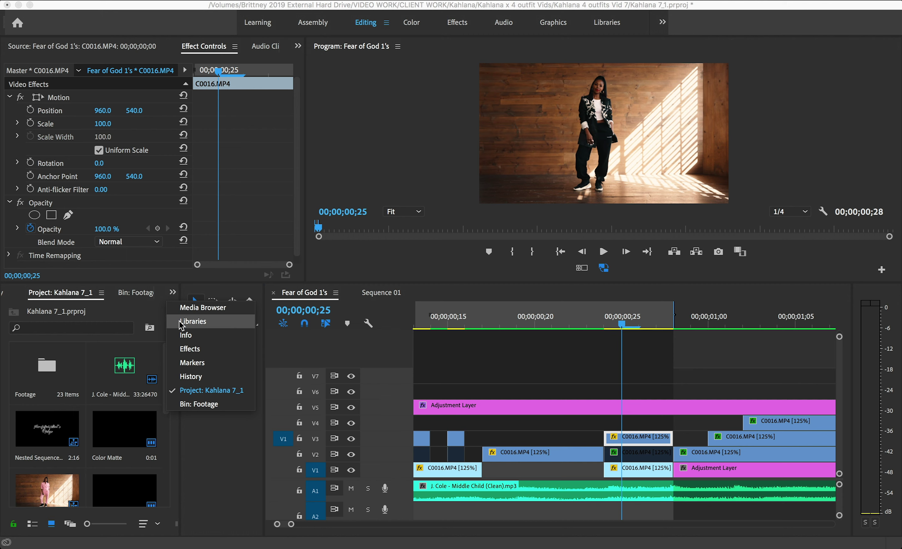
left_click(184, 349)
left_click(78, 308)
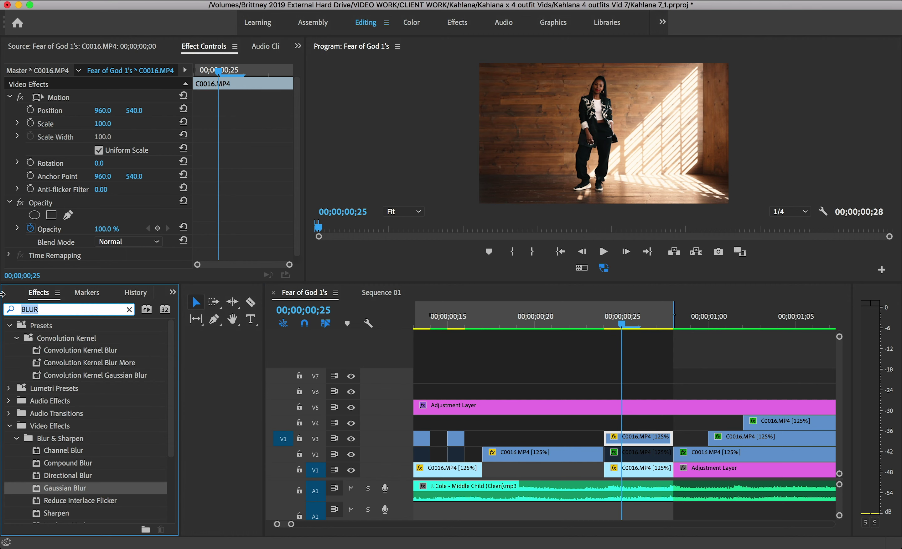
type("MIRROR")
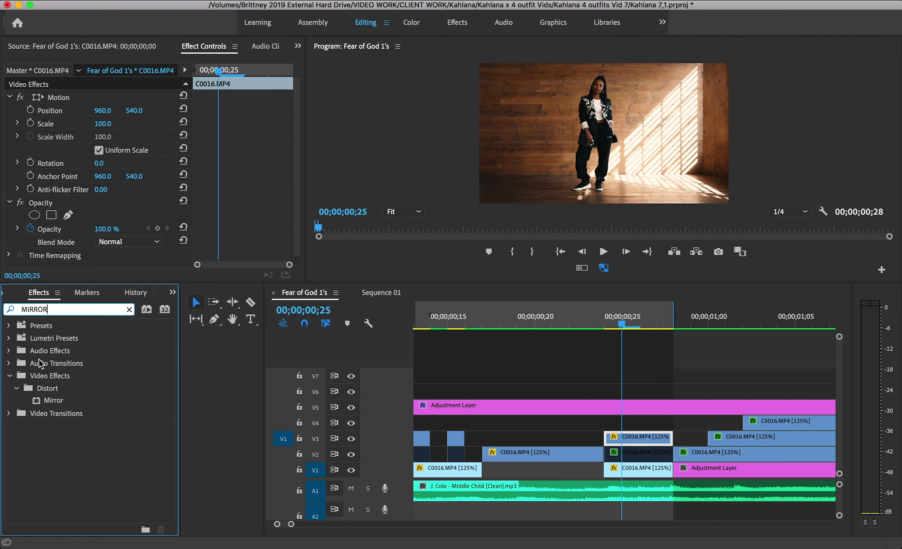
left_click_drag(40, 399, 645, 439)
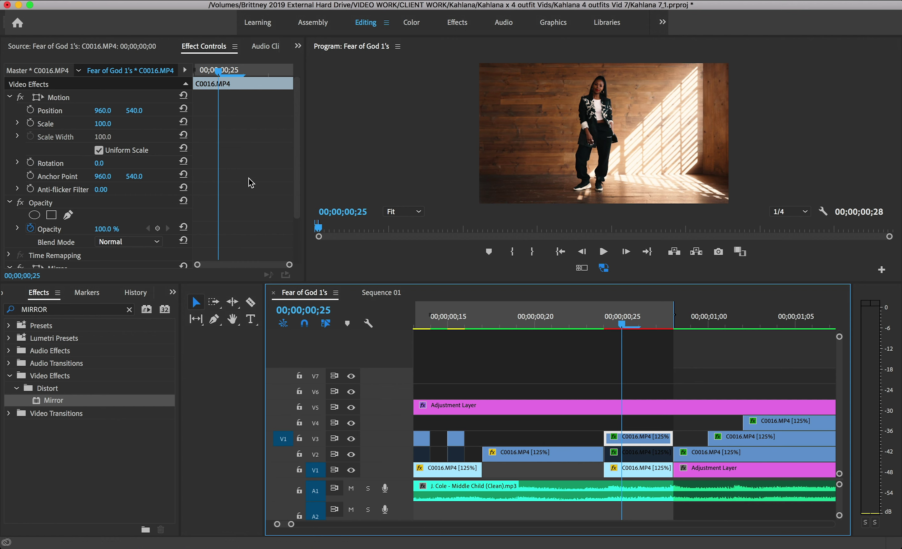
scroll(302, 167, "down", 4)
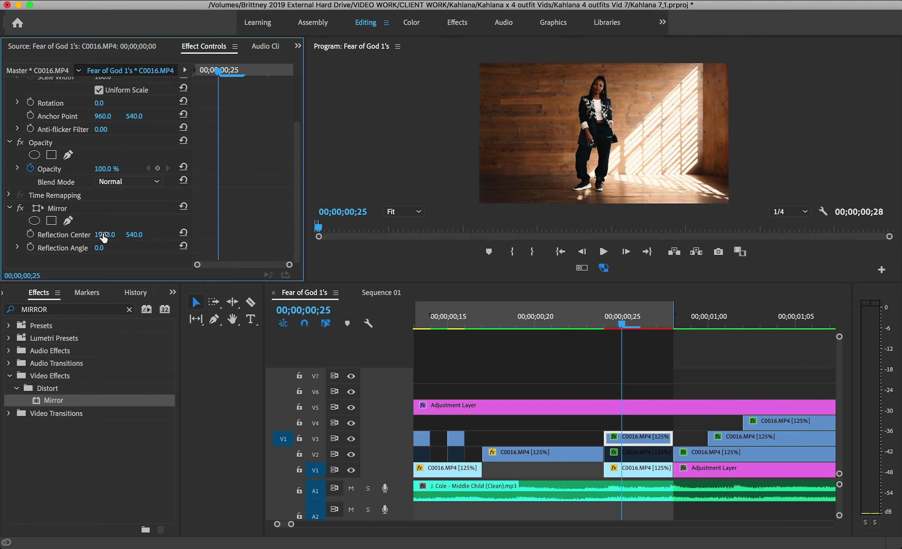
left_click_drag(104, 237, 0, 237)
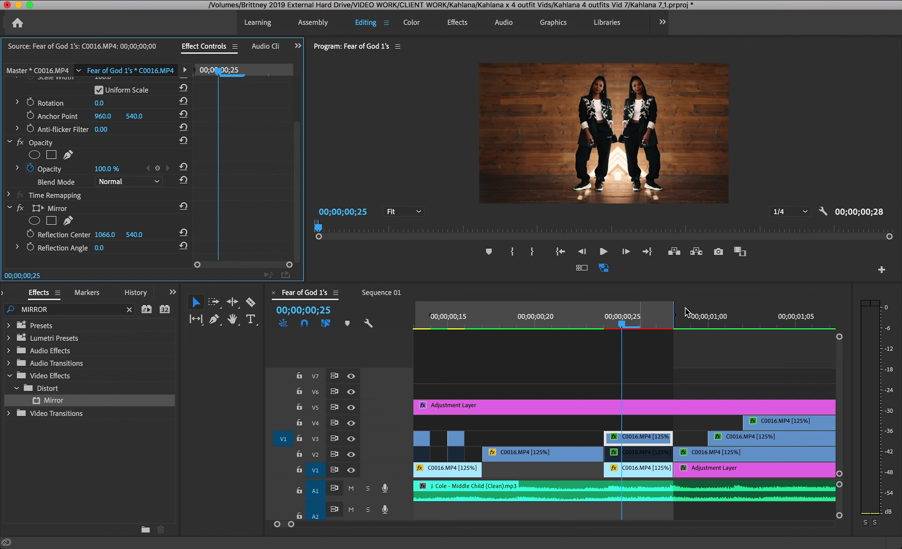
- Scrub across the mirrored V3 clip and play back the opening section of the sequence
left_click(607, 325)
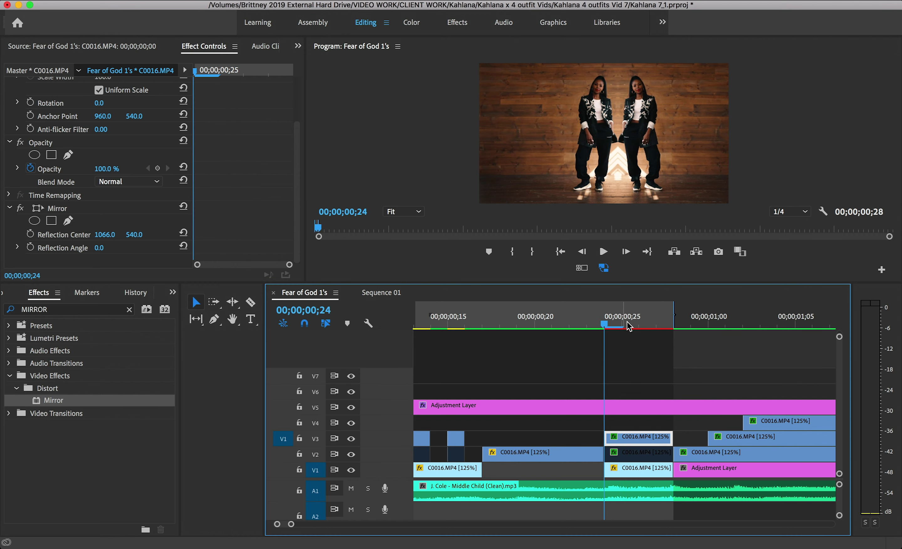
left_click_drag(629, 326, 490, 329)
key("space")
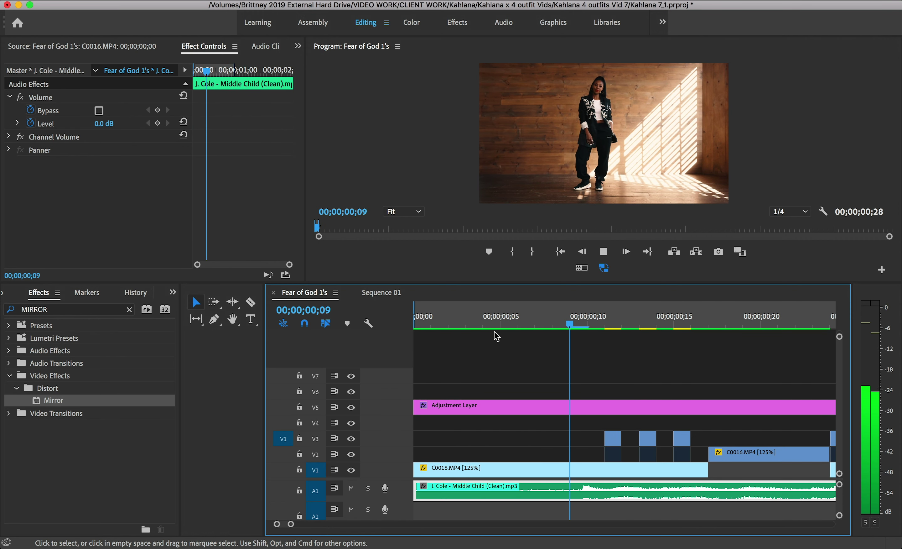
key("space")
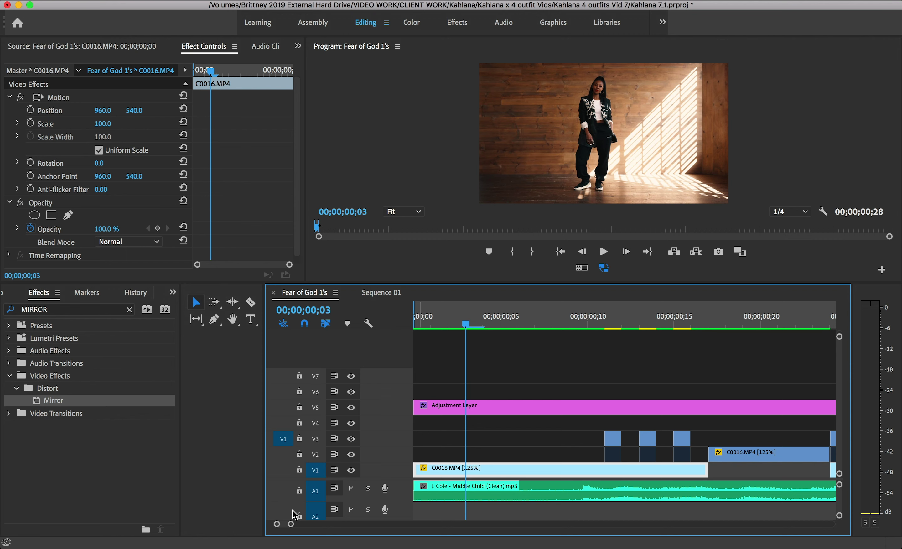
- Examine the staggered C0016.MP4 clips on V2, V3 and V4 above the V1 adjustment layer, between 00;00;00;28 and 00;00;01;09
left_click_drag(291, 523, 303, 523)
left_click(612, 324)
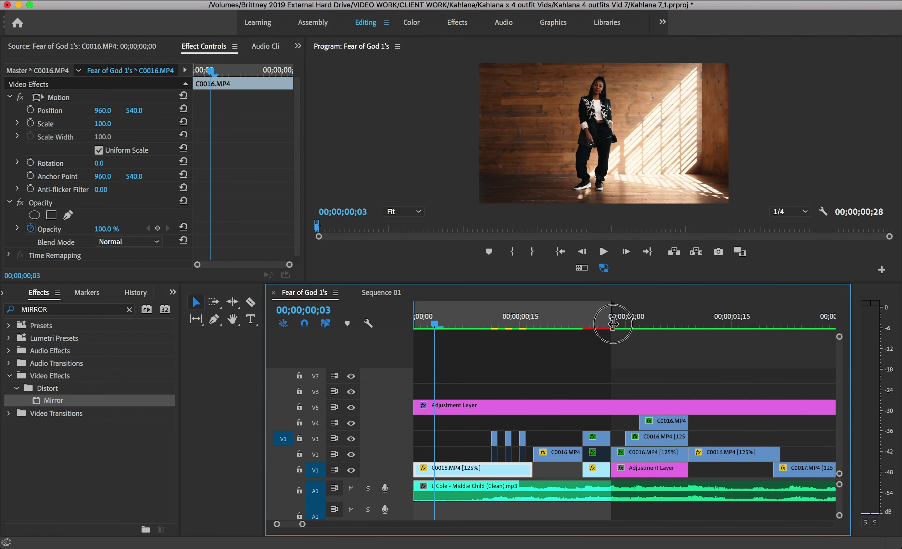
key("=")
left_click_drag(623, 316, 810, 362)
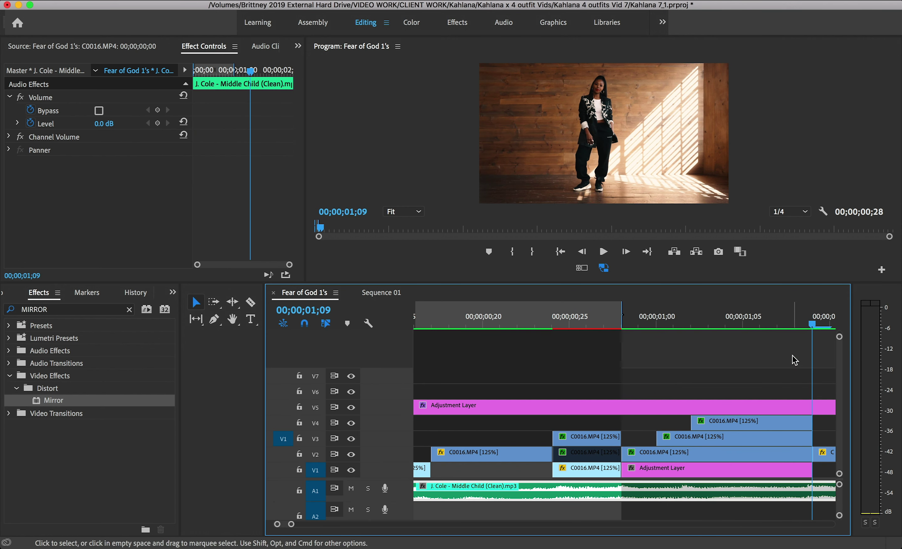
left_click(674, 318)
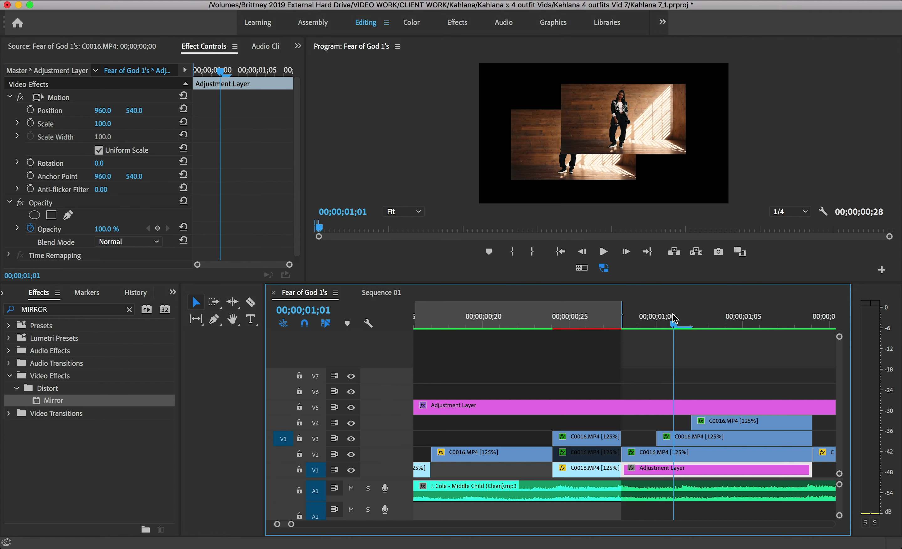
- Set the horizontal position of the V2 C0016.MP4 clip starting at 00;00;00;28 to 692
key("Up")
left_click(677, 459)
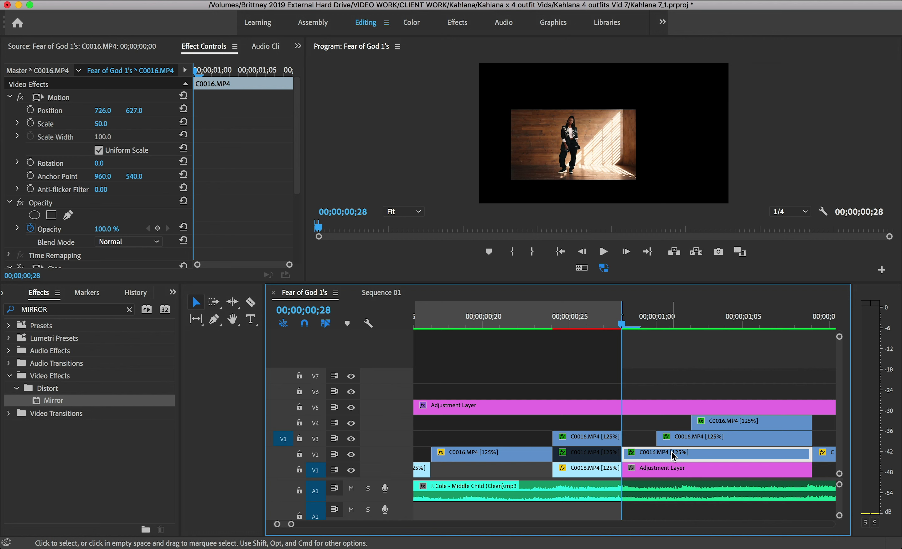
left_click_drag(103, 111, 90, 110)
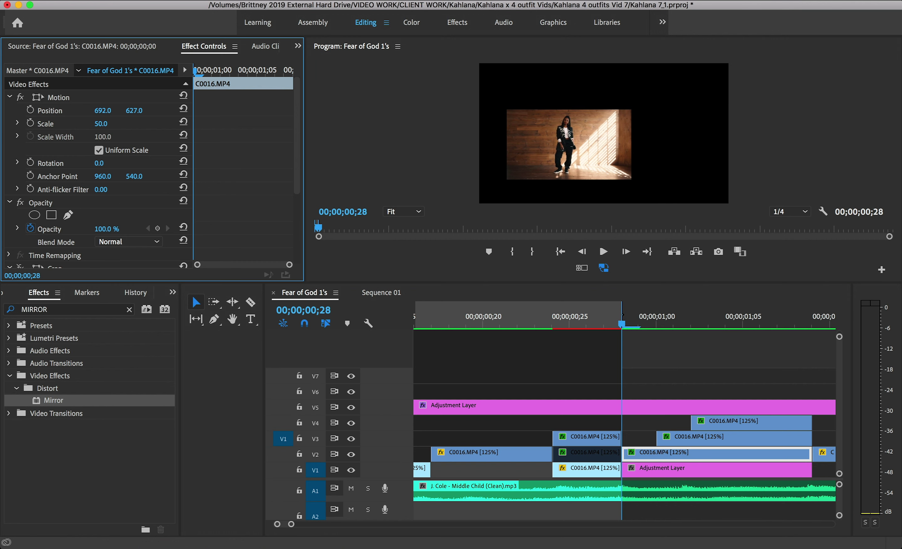
- Set the position of the V3 C0016.MP4 clip starting at 00;00;01;00 to 1111, 409
left_click(638, 325)
left_click_drag(638, 324, 657, 330)
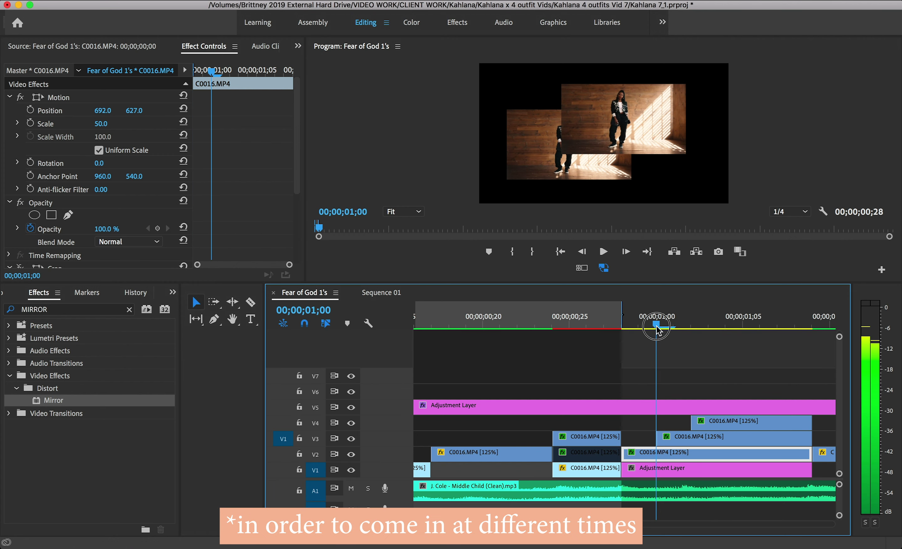
left_click(691, 446)
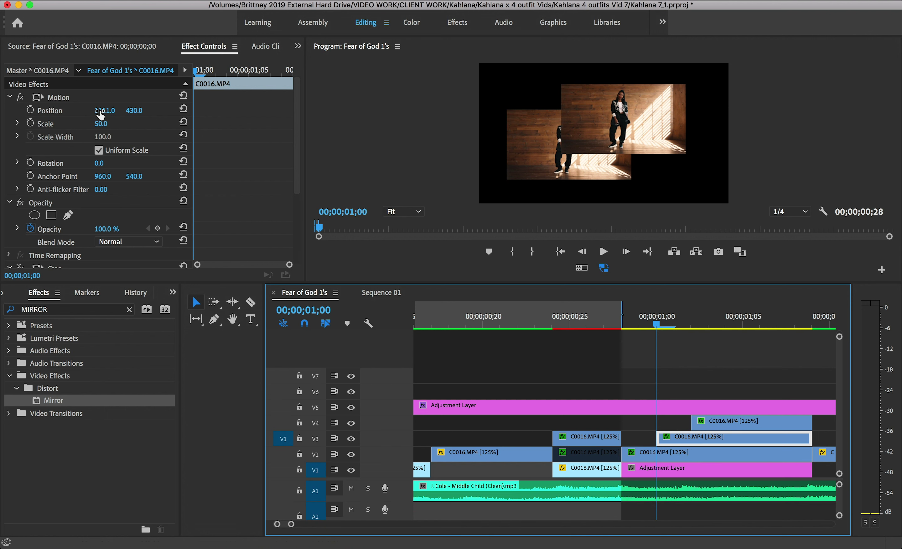
left_click_drag(134, 111, 180, 111)
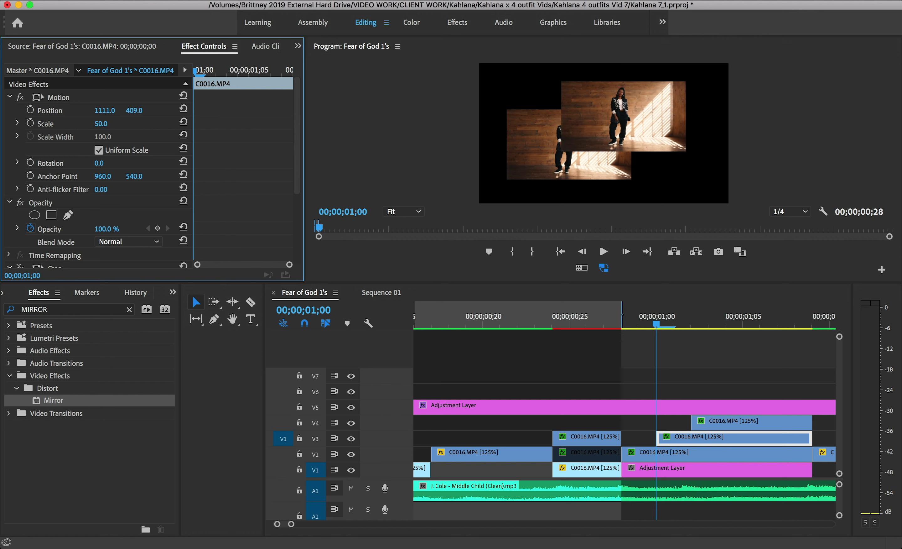
- Go to 00;00;01;02 and select the V4 C0016.MP4 clip starting there to view its motion settings
left_click(691, 317)
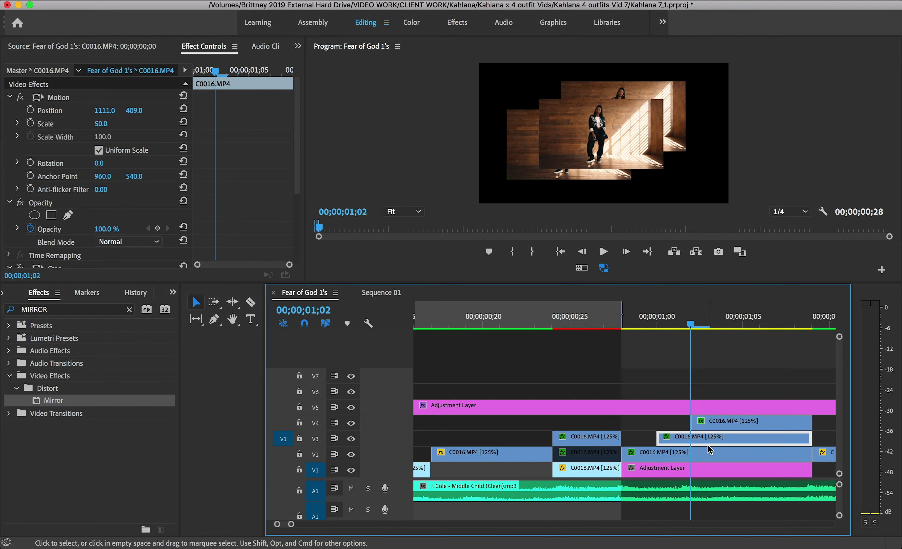
left_click(726, 427)
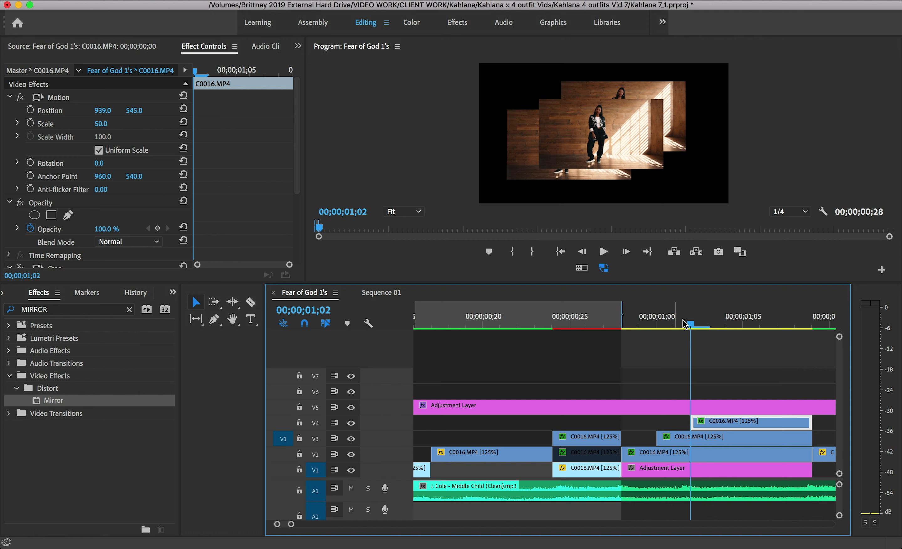
- Play back the staggered C0016.MP4 clips from 00;00;00;28 to review the layered effect
left_click_drag(686, 325, 642, 324)
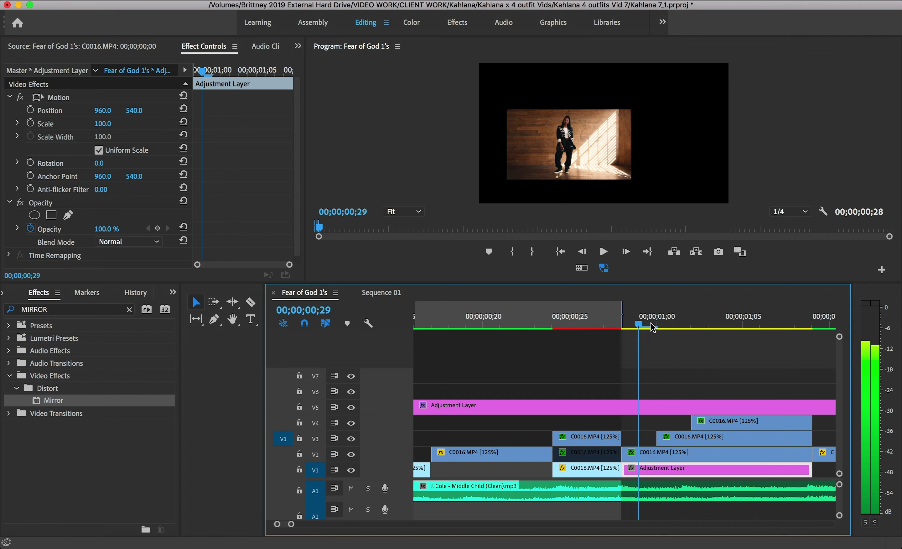
left_click(819, 325)
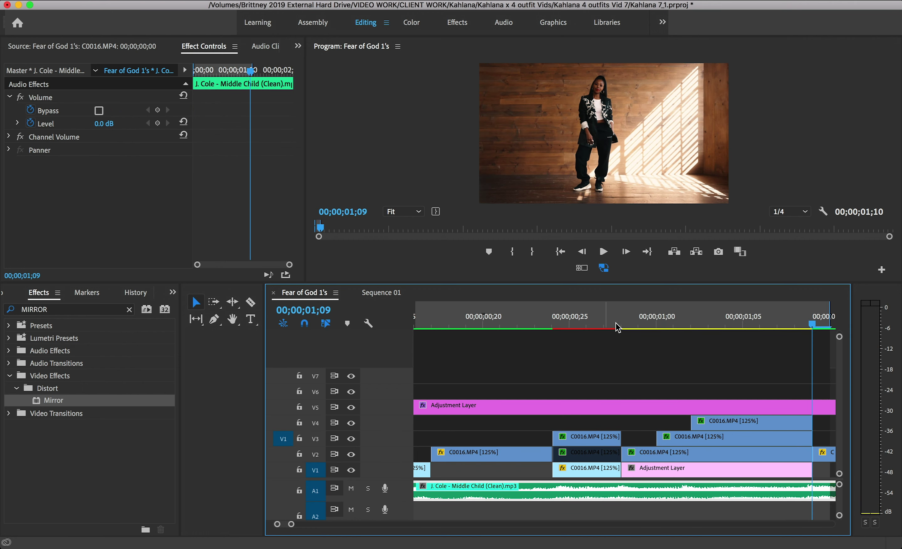
left_click(622, 325)
key("space")
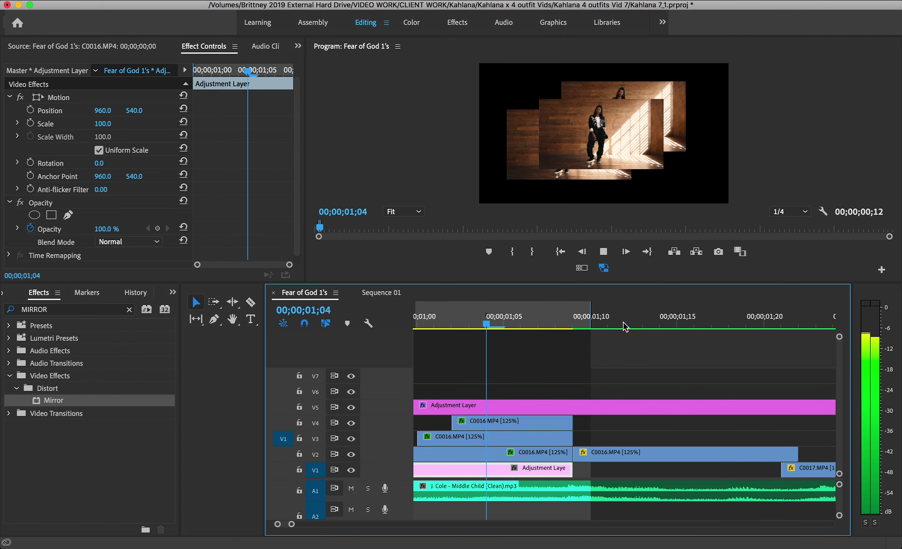
key("space")
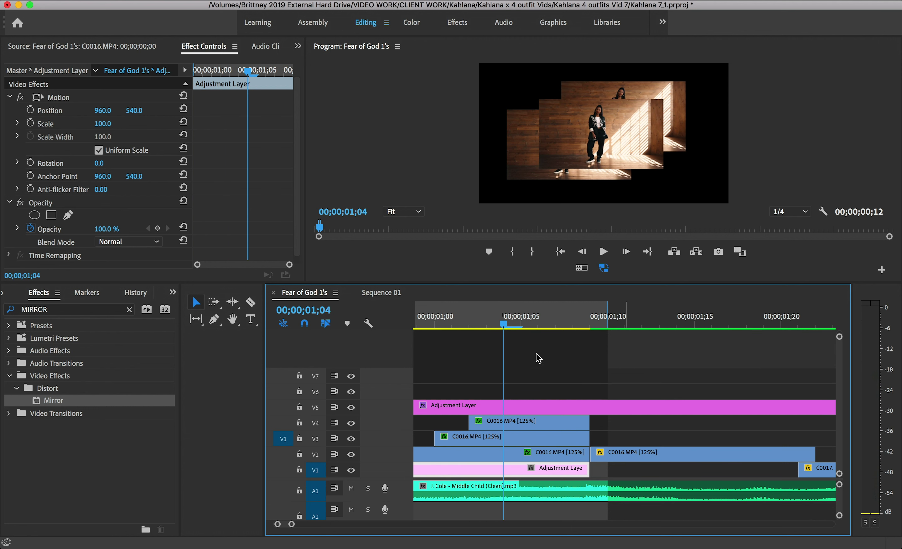
- Scrub through the sequence past the staggered C0016.MP4 clips to the layered C0017.MP4 clips at 00;00;02;09
left_click(292, 524)
left_click_drag(291, 524, 308, 524)
left_click_drag(562, 326, 580, 340)
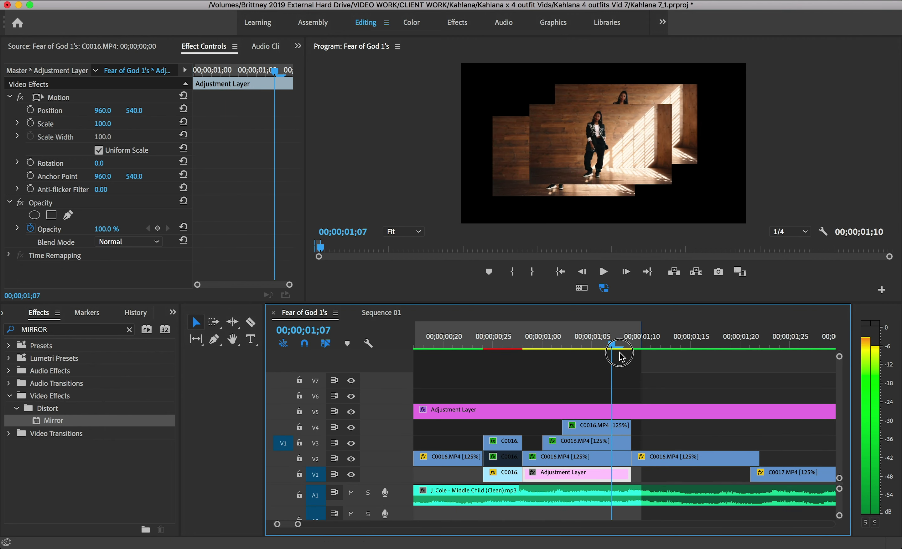
left_click_drag(621, 338, 770, 357)
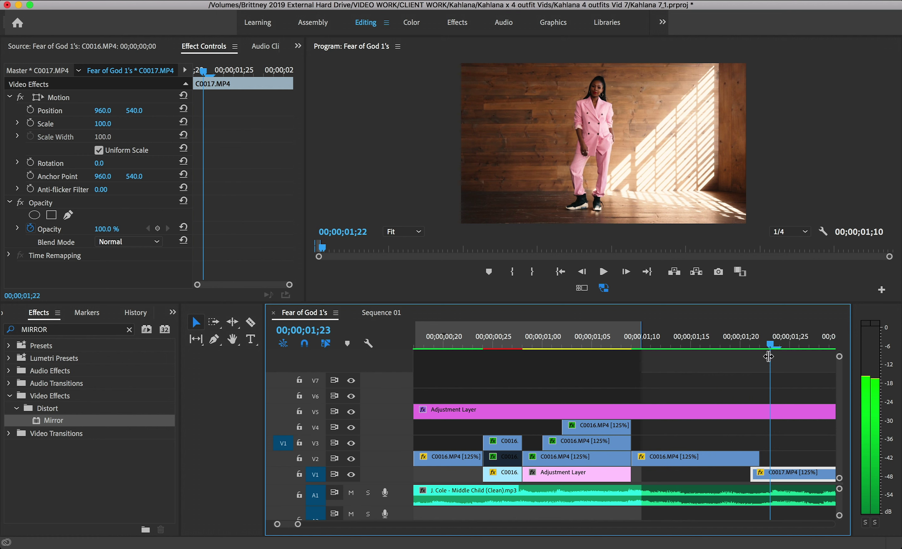
left_click_drag(298, 524, 304, 525)
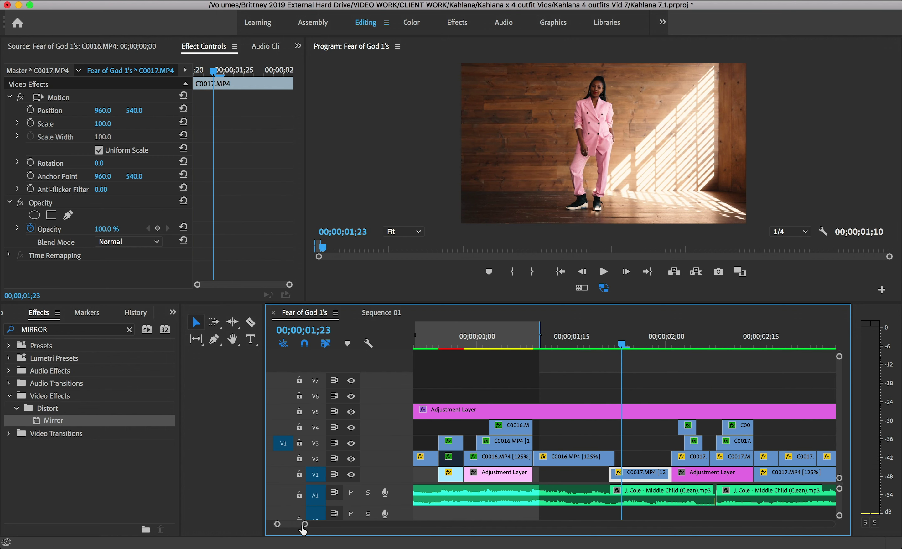
left_click(622, 345)
left_click_drag(623, 347, 633, 348)
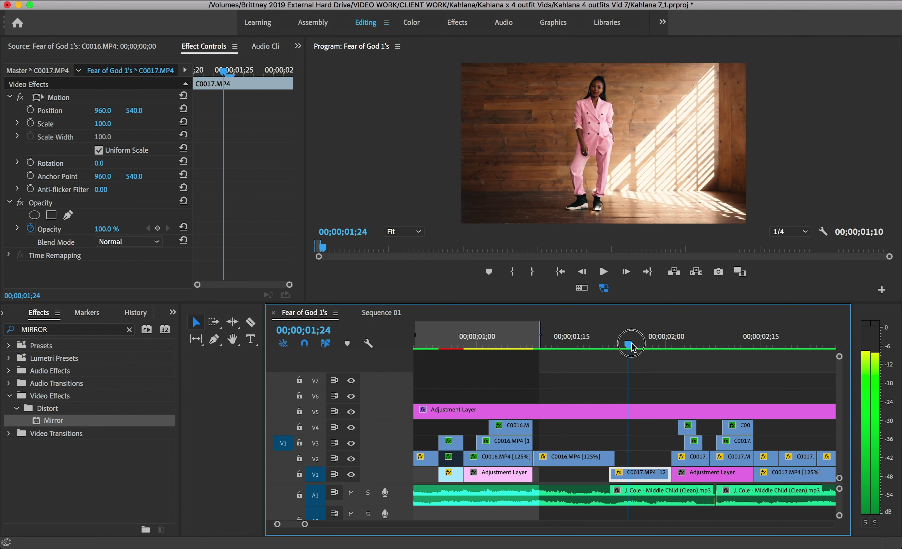
left_click_drag(633, 348, 722, 346)
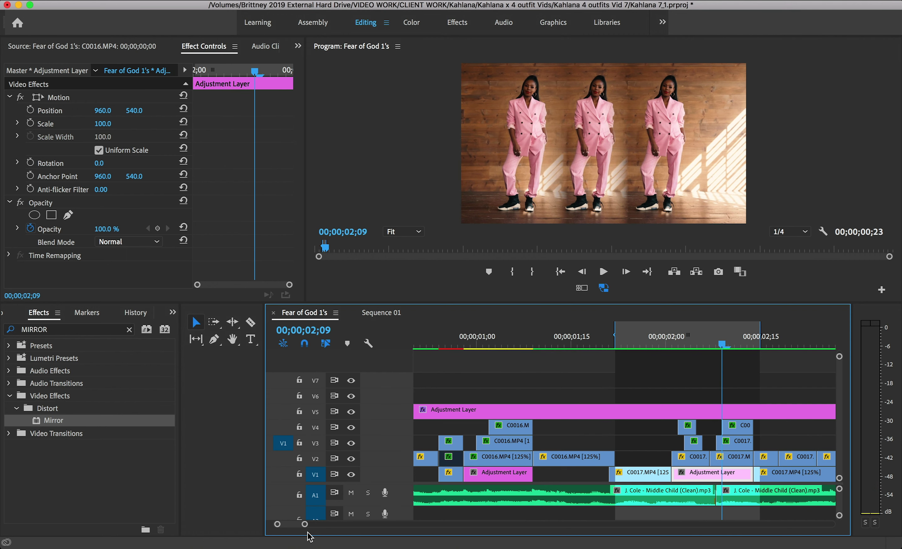
- Go to 00;00;02;04 and select the C0017.MP4 clips on V2 and V3 in turn to view their settings
left_click_drag(304, 524, 295, 525)
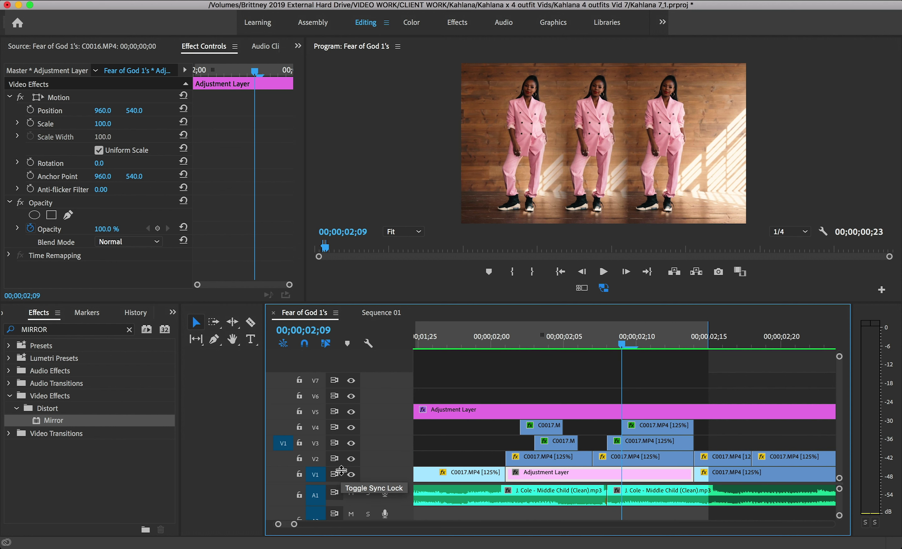
left_click(549, 338)
left_click_drag(296, 525, 293, 525)
left_click(616, 462)
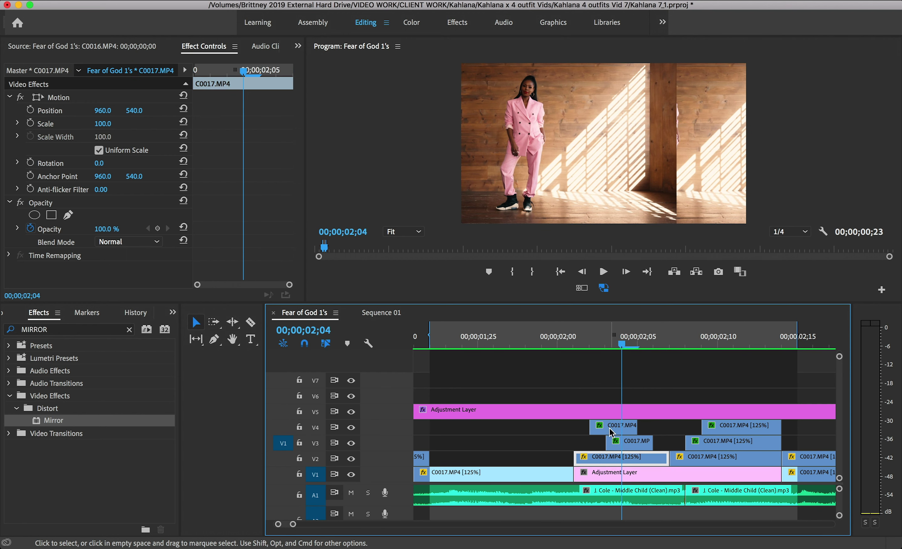
left_click(627, 440)
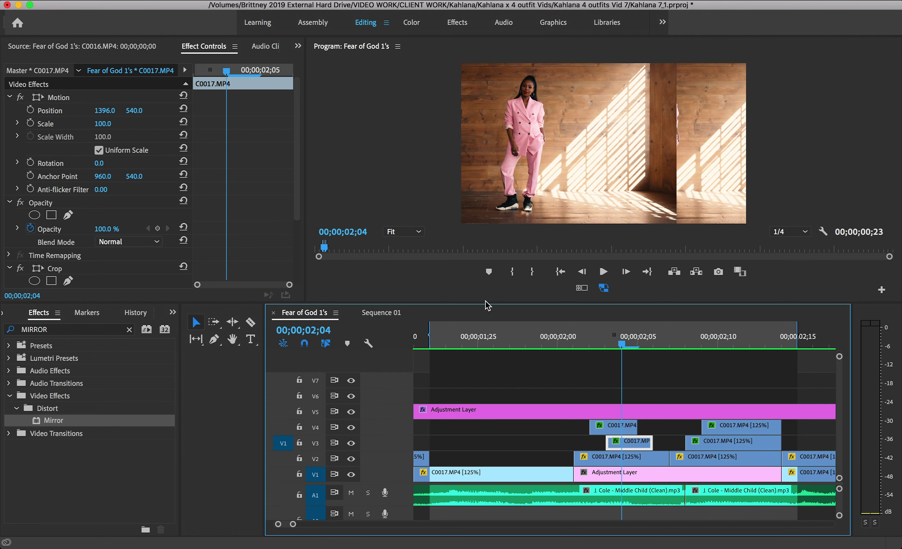
- Enlarge the program preview and go to 00;00;02;05, where two copies of the subject stand side by side
left_click_drag(488, 305, 488, 314)
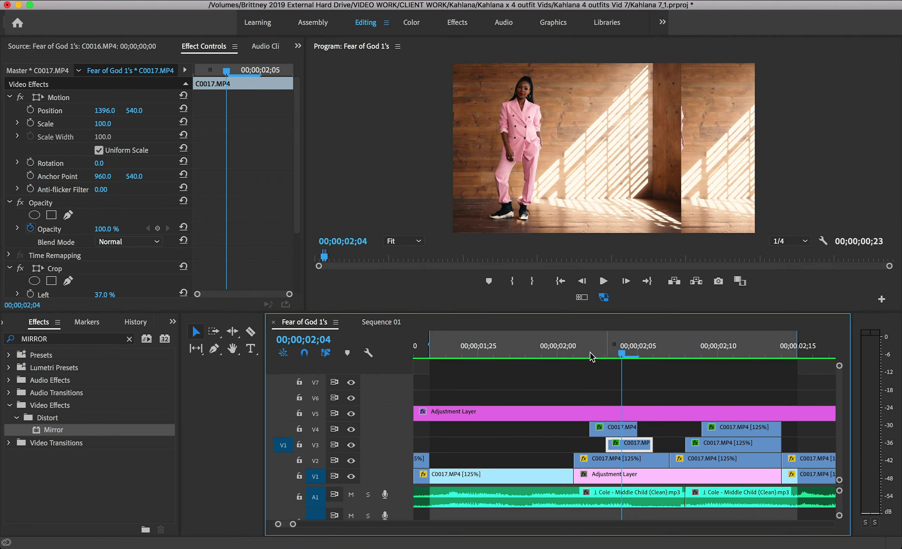
left_click_drag(578, 313, 578, 317)
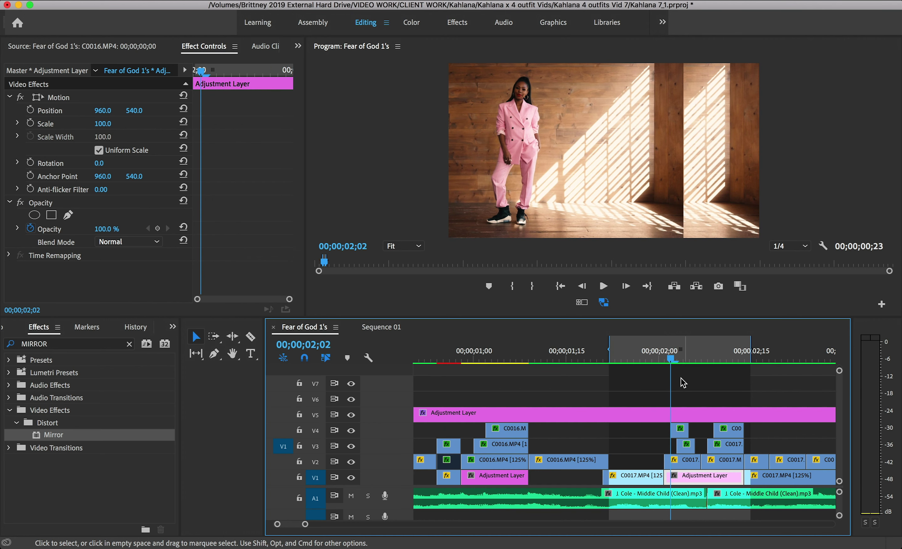
left_click(692, 358)
left_click_drag(692, 360, 692, 360)
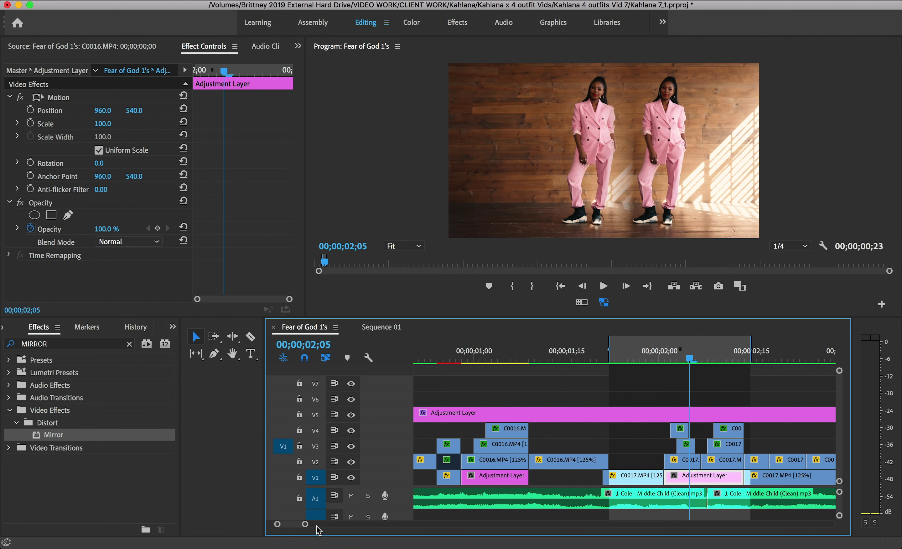
- Disable the Crop effect on the V3 C0017.MP4 clip at 00;00;02;05 and set its horizontal position to about 1330
left_click_drag(305, 524, 293, 524)
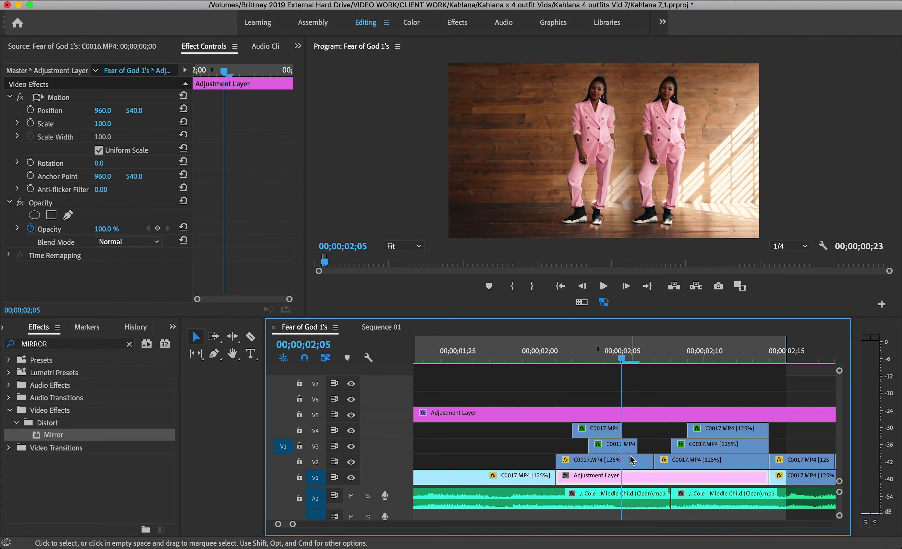
left_click(623, 446)
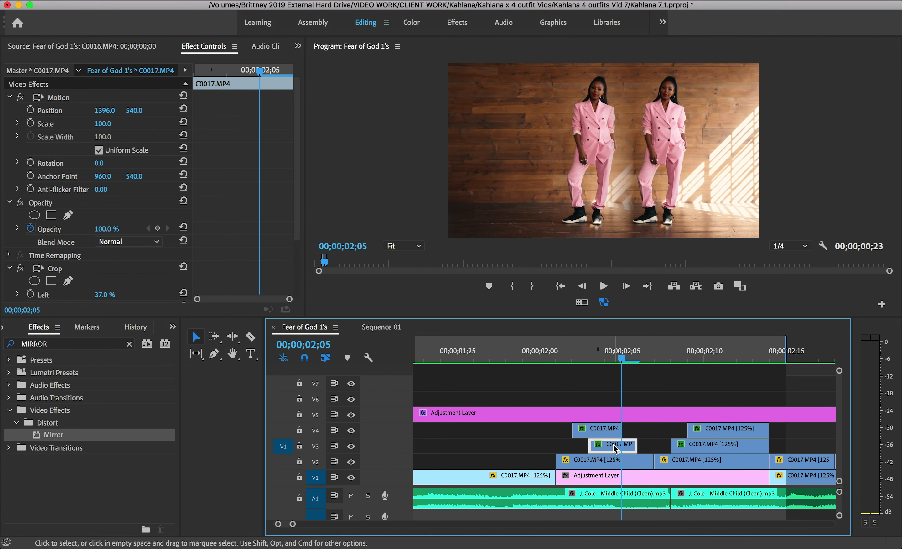
left_click(9, 116)
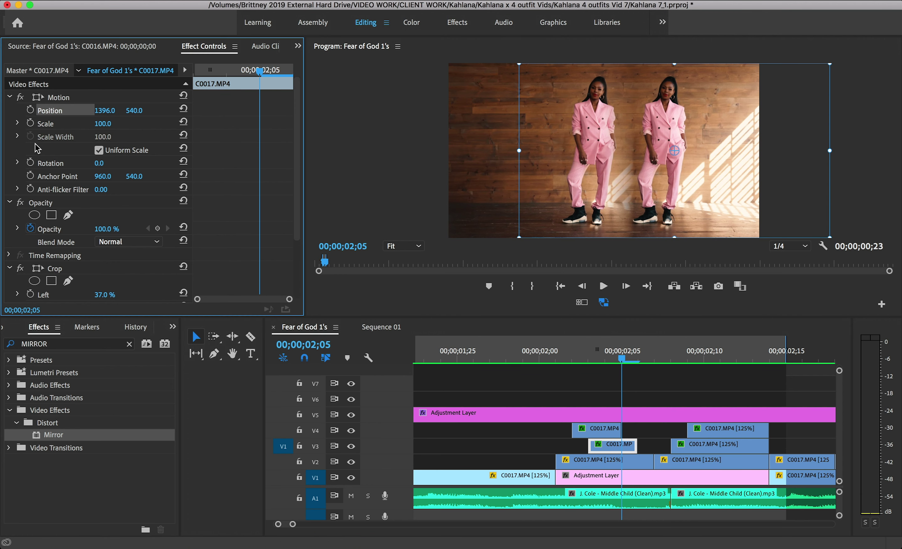
left_click(16, 266)
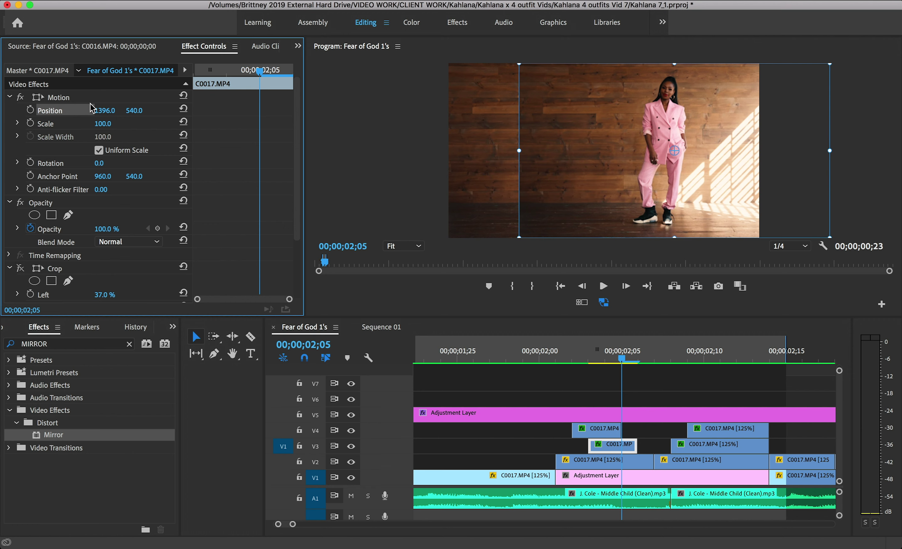
left_click_drag(105, 110, 81, 110)
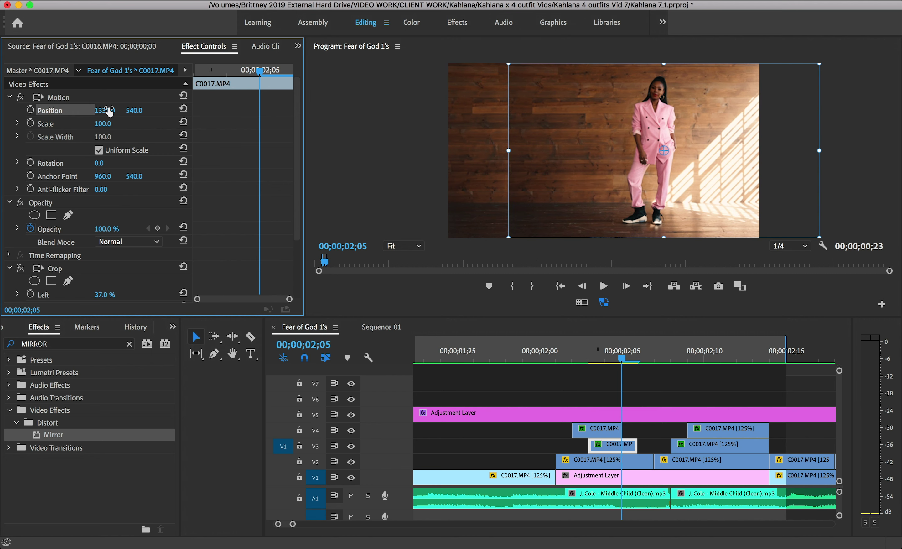
- Re-enable the Crop effect on the V3 C0017.MP4 clip and set its Left crop to 40%
left_click(21, 268)
scroll(280, 225, "down", 3)
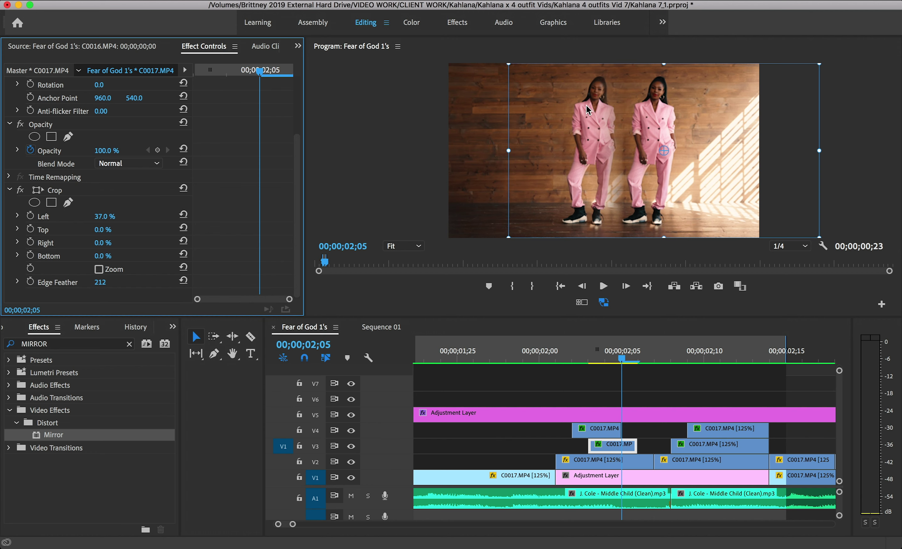
left_click_drag(105, 216, 147, 216)
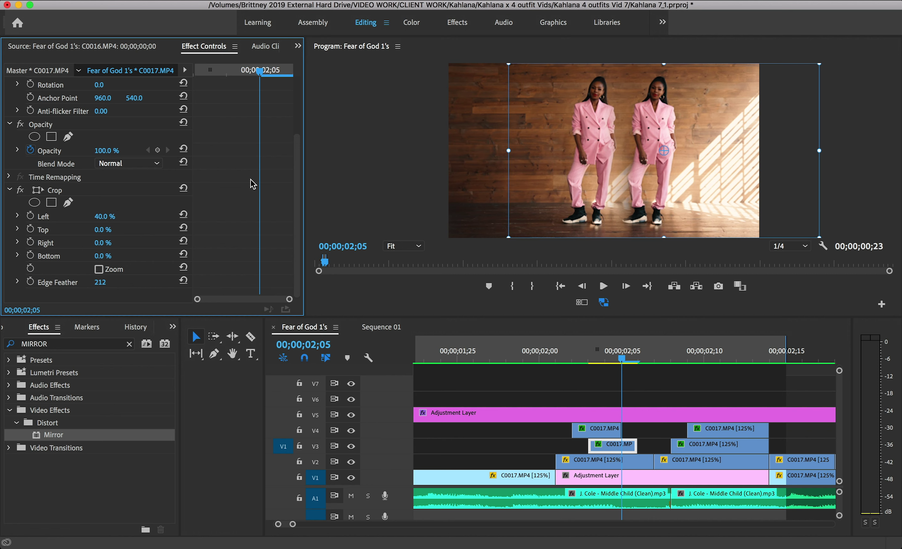
- Try an Edge Feather of 0 on the V3 C0017.MP4 clip's crop, and restore it to 212
left_click_drag(98, 281, 47, 282)
left_click(100, 282)
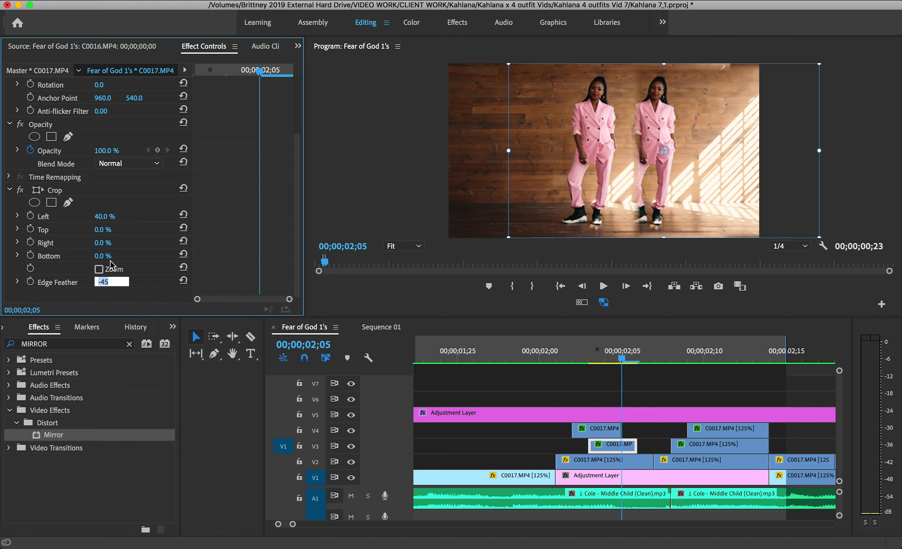
type("0")
key("Return")
left_click(111, 282)
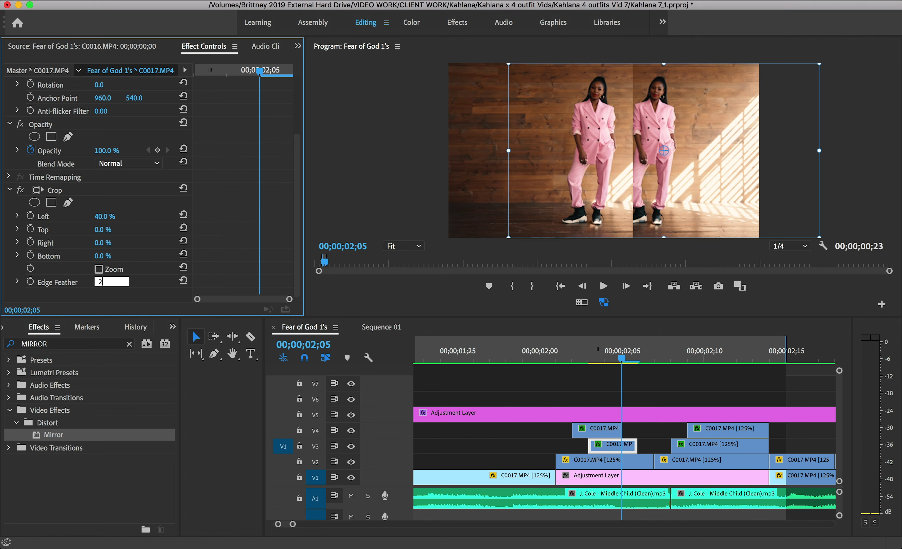
type("212")
key("Return")
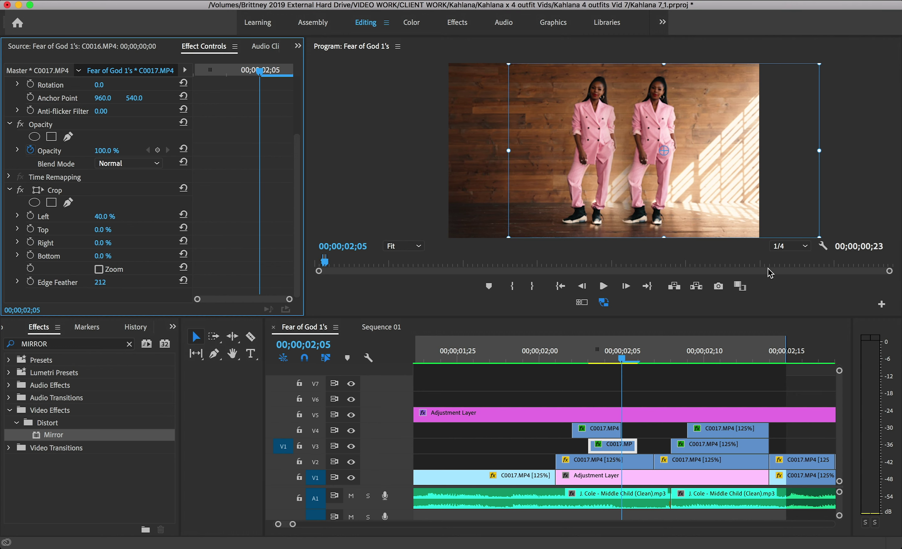
- Examine the V3 C0017.MP4 clip starting at 00;00;02;08 and the frame at 00;00;02;09 where the third copy is added
left_click_drag(539, 356, 671, 362)
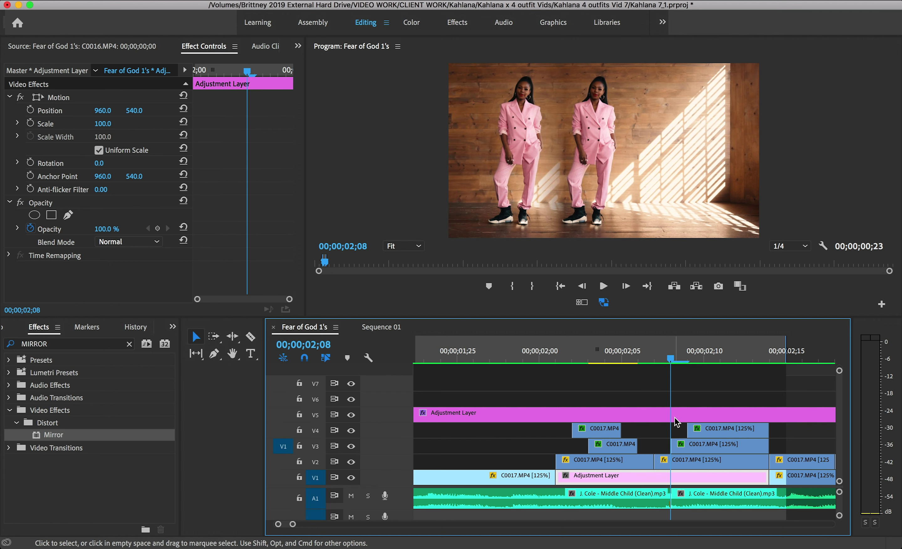
left_click(713, 447)
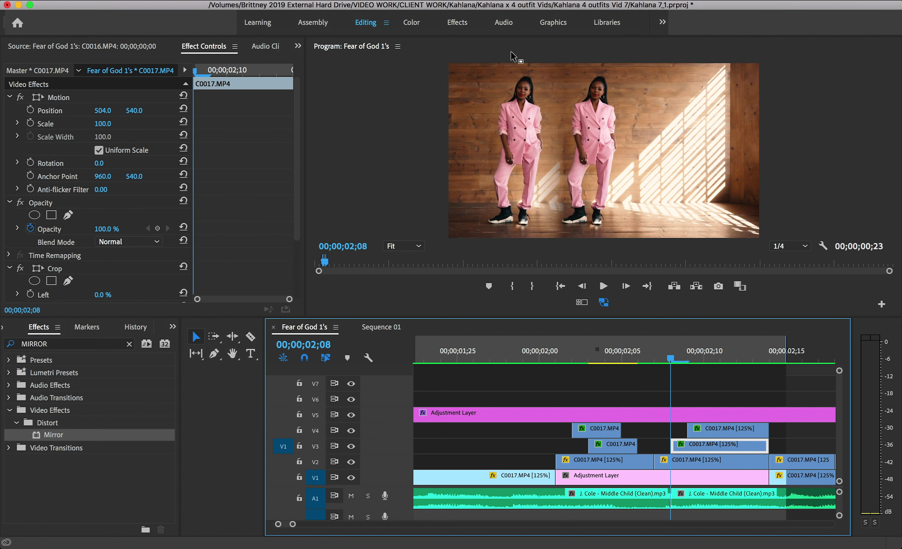
left_click(690, 360)
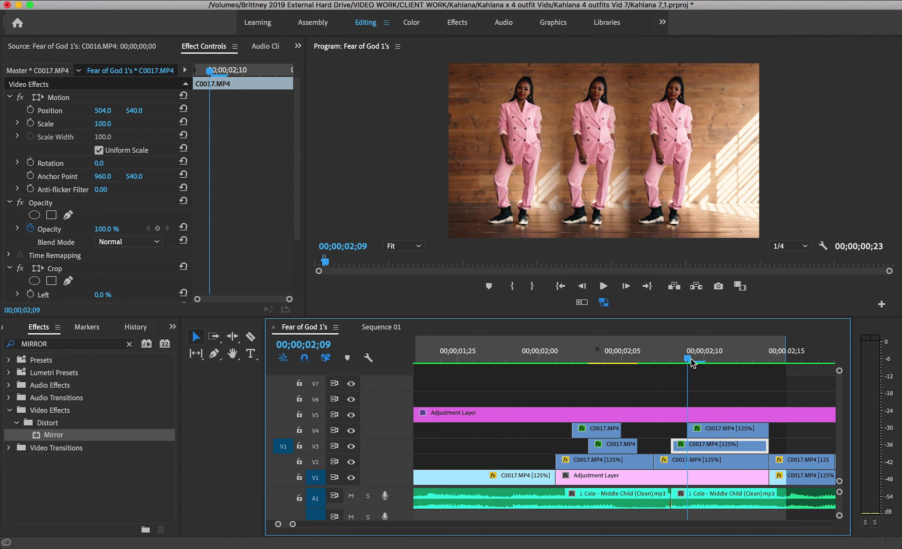
- Play back and scrub through the layered C0017.MP4 clips from 00;00;02;01 to 00;00;02;13
left_click_drag(528, 358, 556, 354)
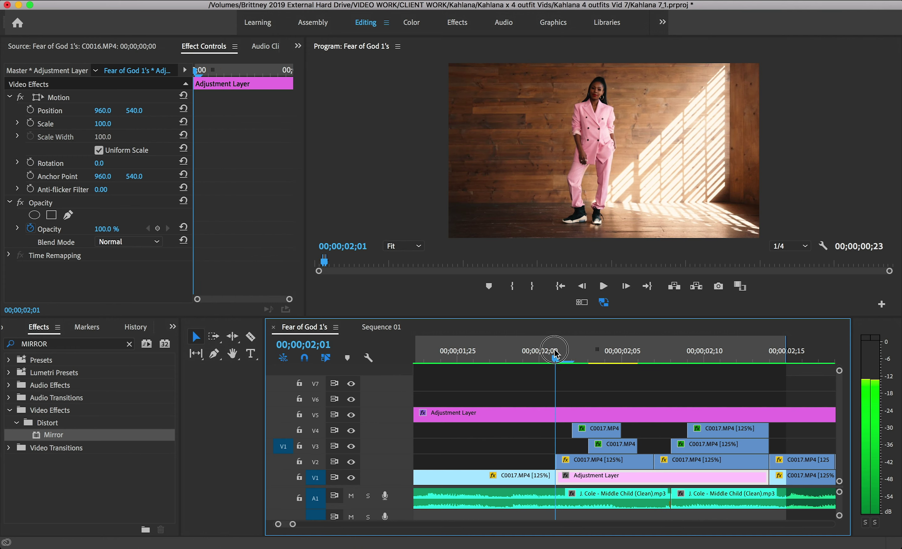
key("space")
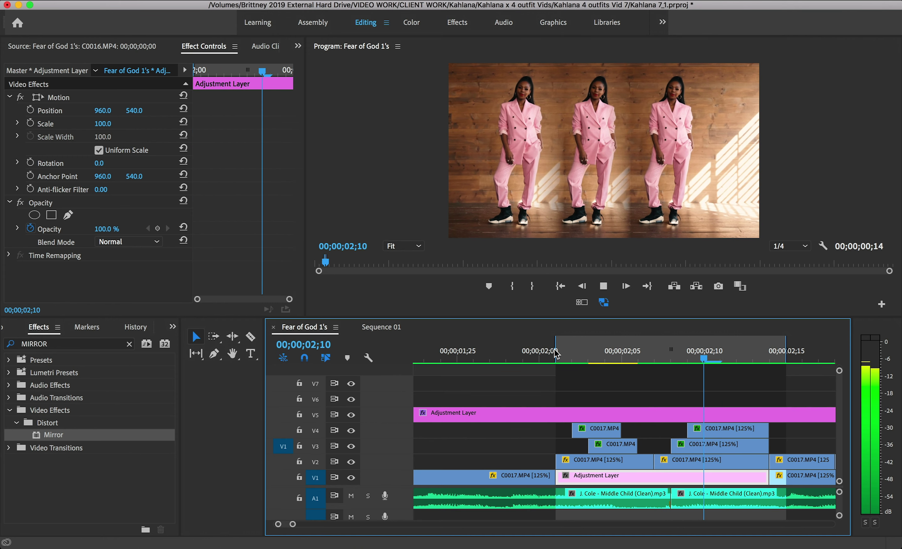
left_click(572, 360)
left_click_drag(576, 362, 754, 362)
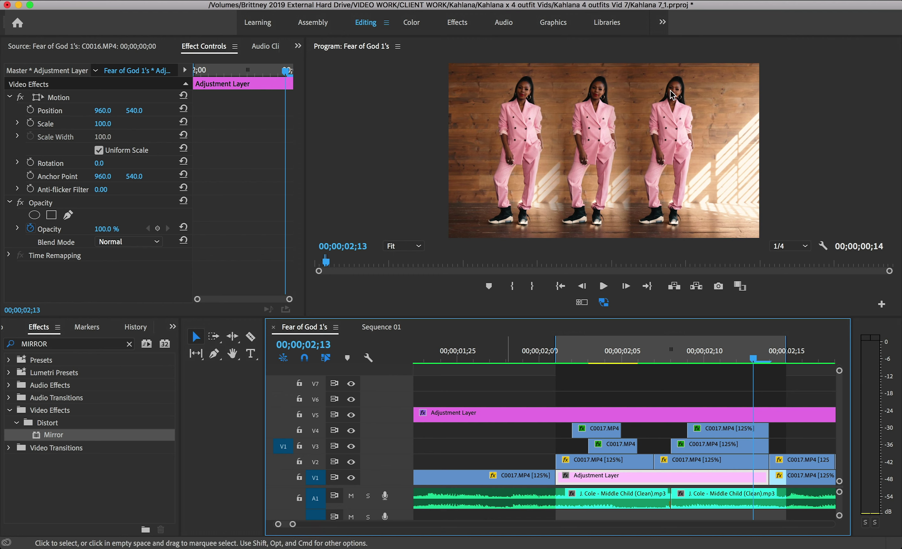
- Disable the Crop effect on the V4 and V3 C0017.MP4 clips that overlap at 00;00;02;12
left_click(736, 355)
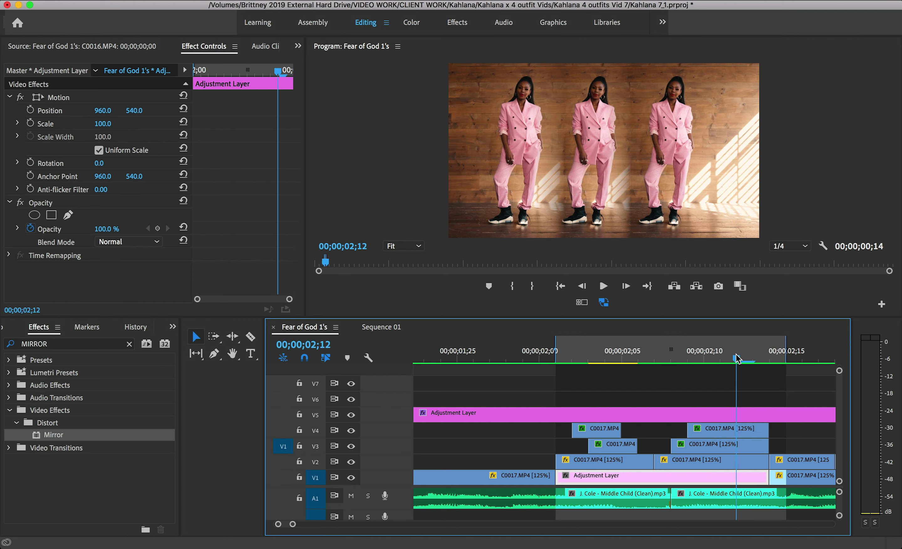
left_click(734, 432)
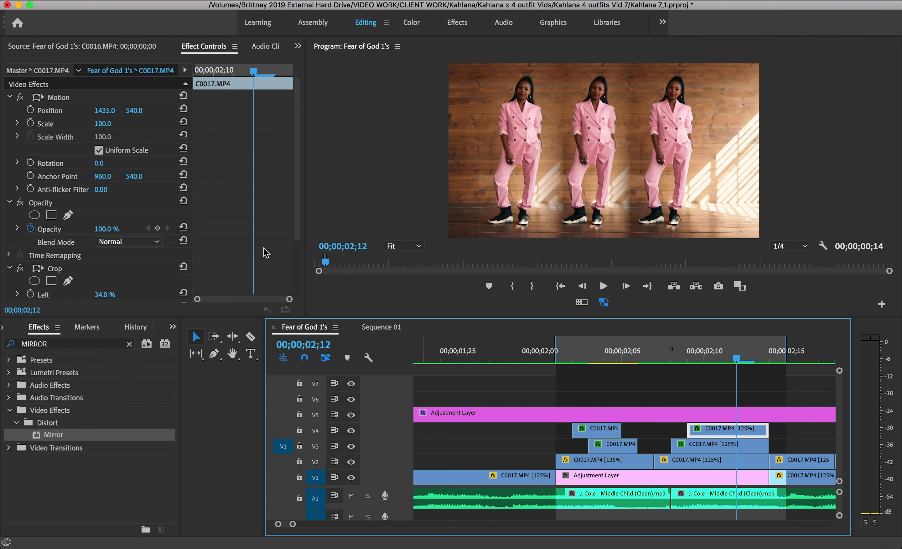
left_click(21, 268)
left_click(710, 446)
left_click(20, 269)
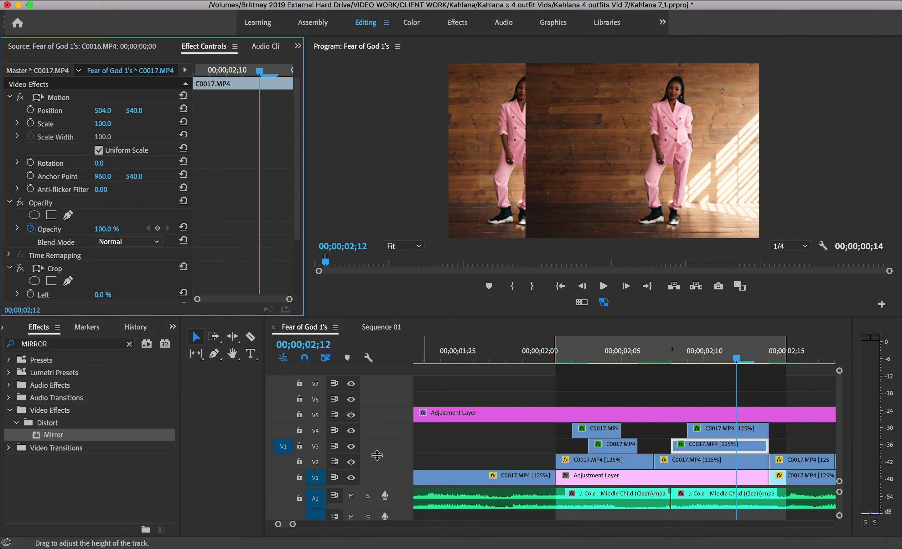
left_click(715, 371)
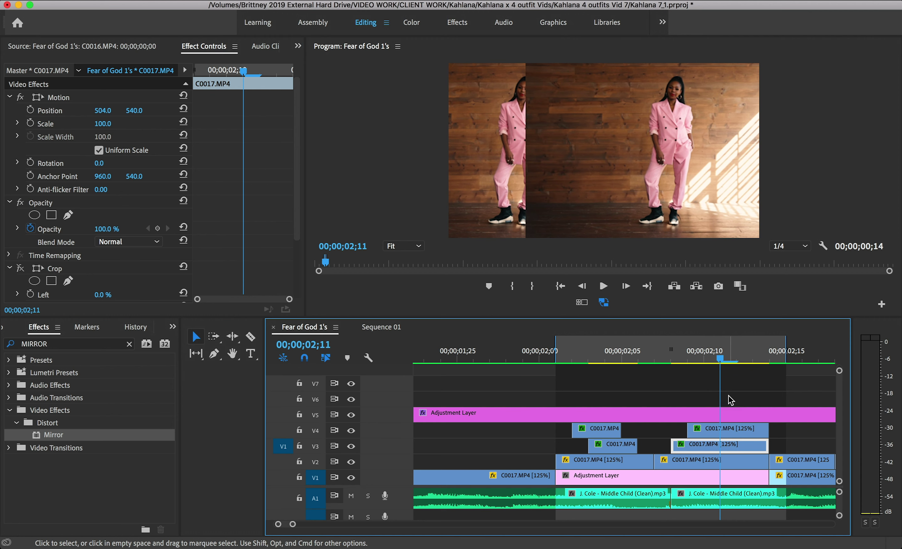
- Re-enable the Crop effect on the V4 and V3 C0017.MP4 clips that overlap at 00;00;02;11
left_click(715, 429)
left_click_drag(690, 356, 716, 380)
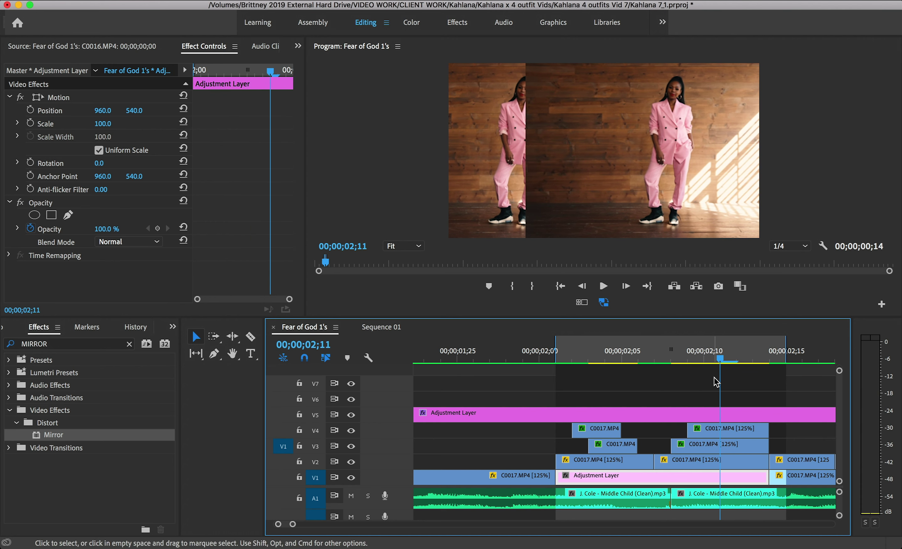
left_click(723, 429)
left_click(20, 268)
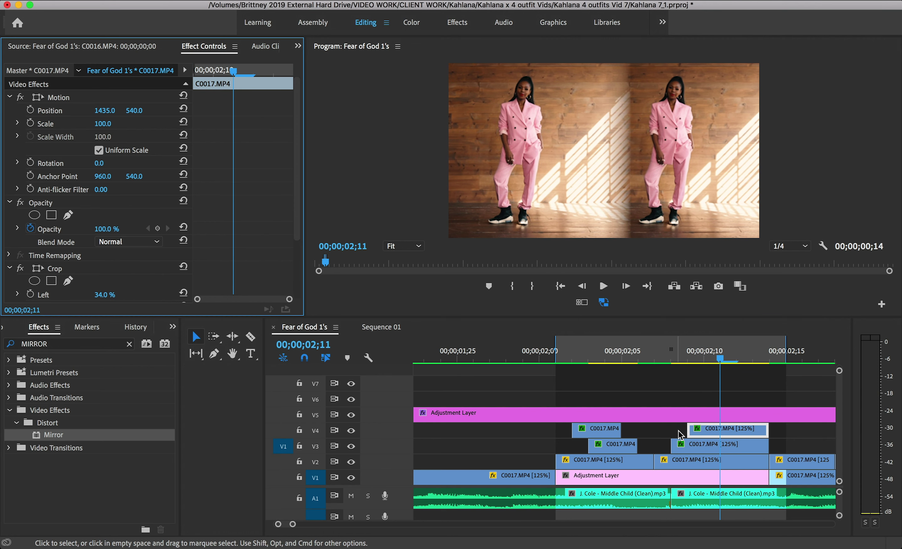
left_click(722, 444)
left_click(21, 269)
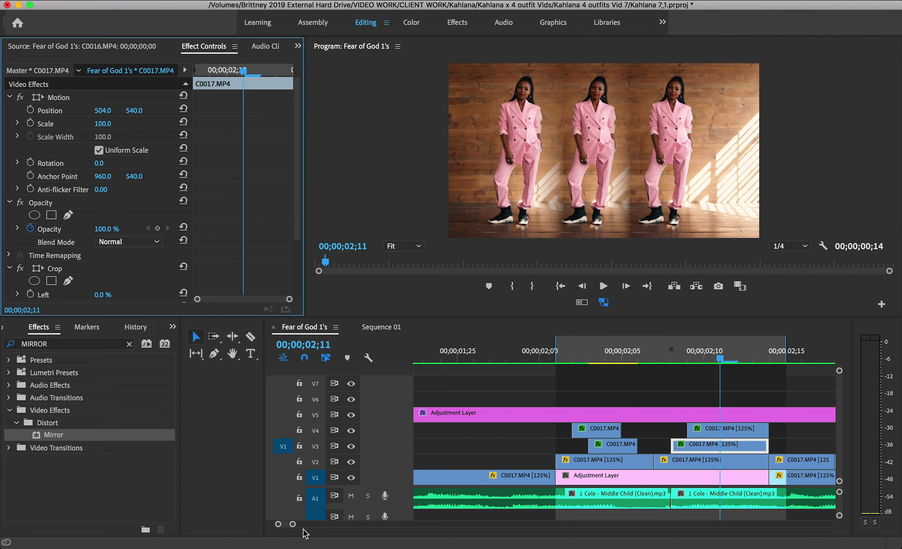
- Play back and scrub through the C0017.MP4 section from 00;00;02;14 to 00;00;02;24, and inspect the first V2 clip's Motion settings
left_click_drag(293, 523, 296, 524)
left_click_drag(677, 355, 654, 355)
key("space")
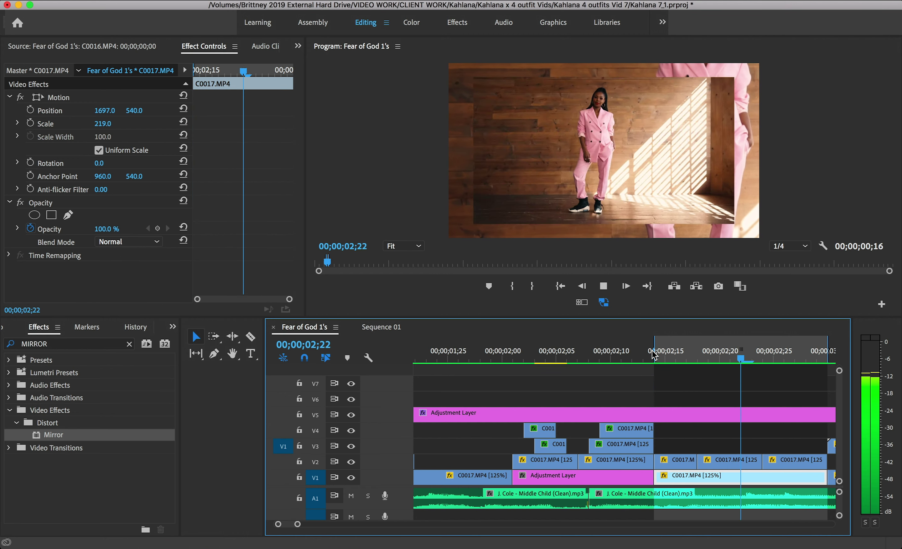
key("space")
mouse_move(298, 524)
left_mouse_down()
mouse_move(311, 523)
mouse_move(301, 523)
left_mouse_up()
left_click(606, 356)
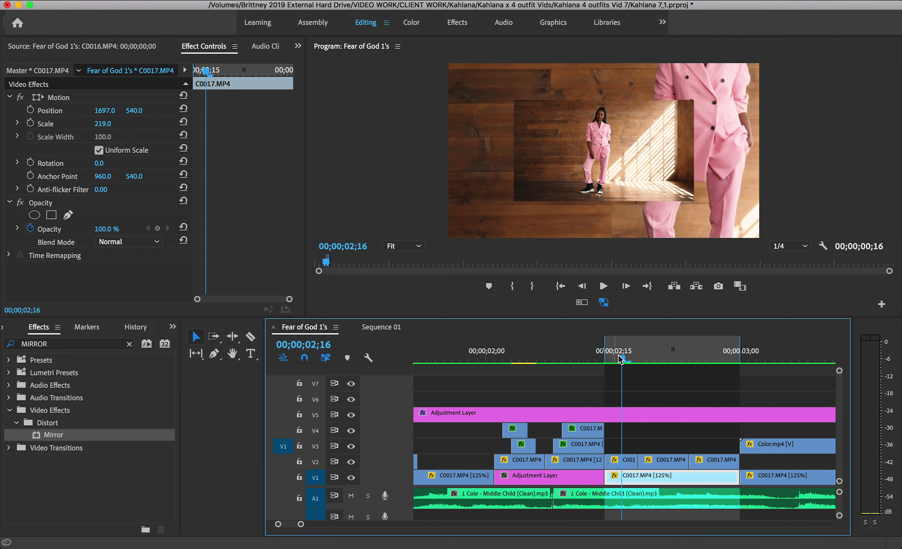
left_click_drag(306, 523, 295, 523)
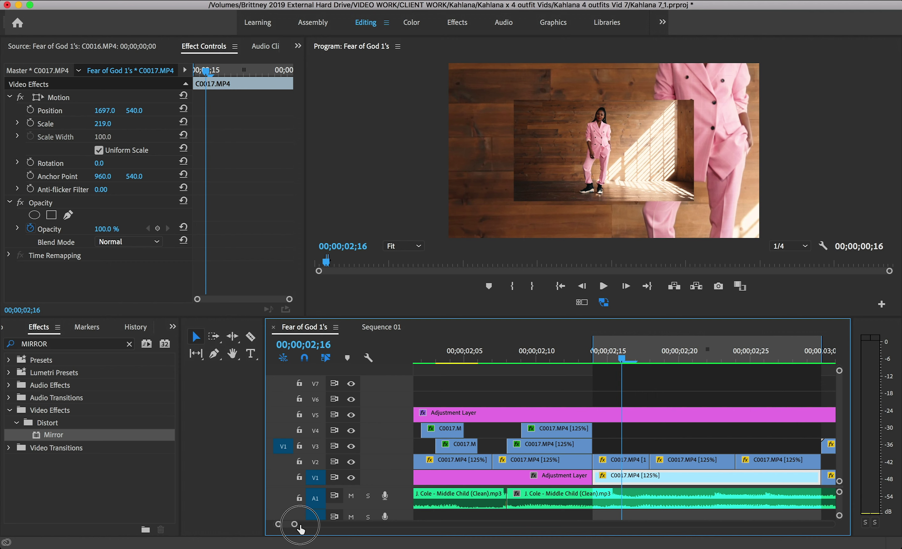
left_click_drag(626, 356, 735, 364)
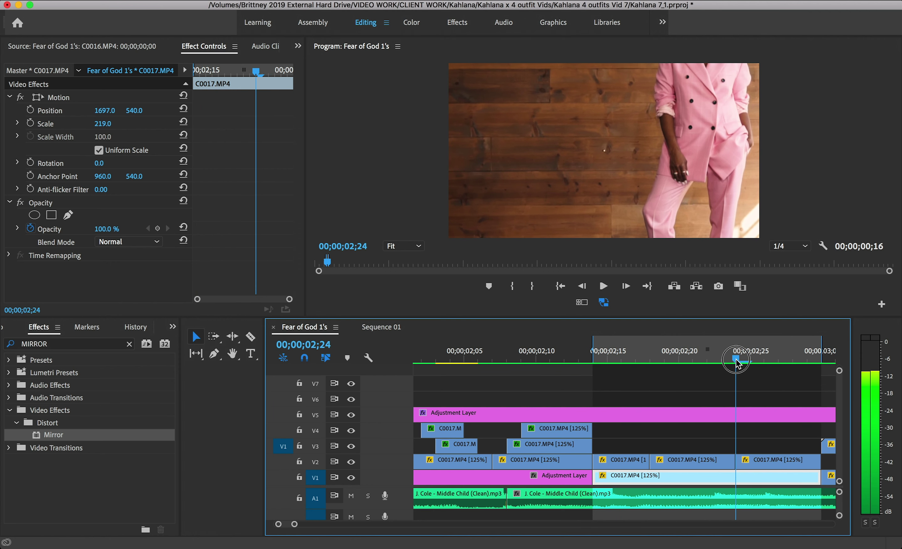
left_click(652, 363)
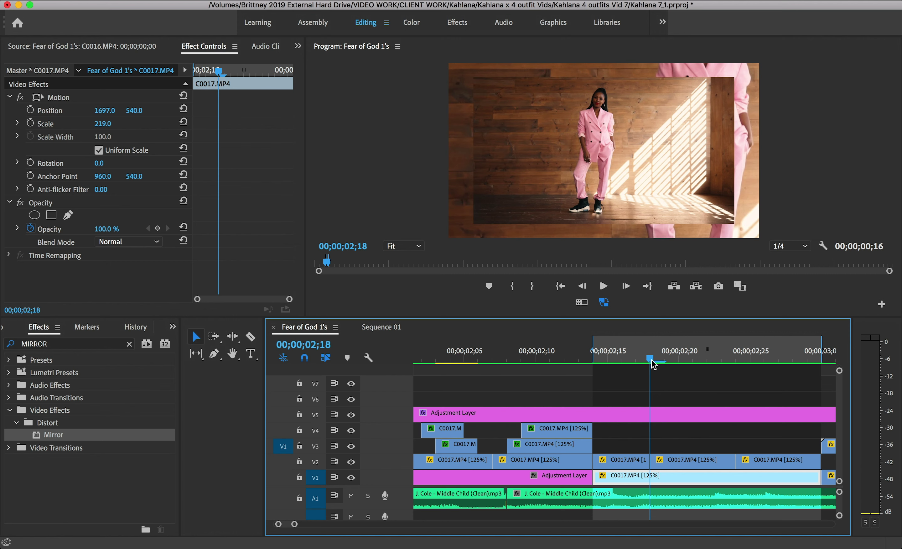
left_click(607, 358)
left_click(627, 462)
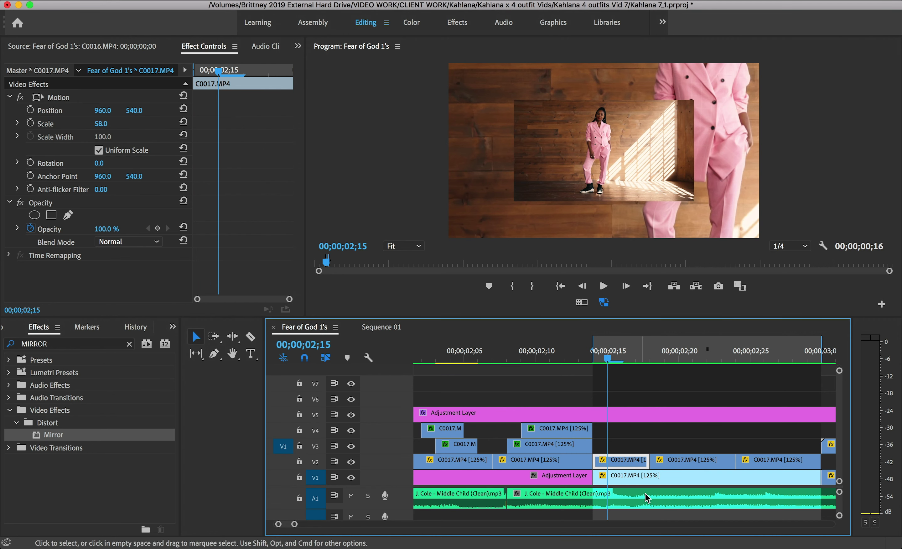
- Try a Scale of 100 on the V1 C0017.MP4 background clip at 00;00;02;15, and undo it
left_click(681, 477)
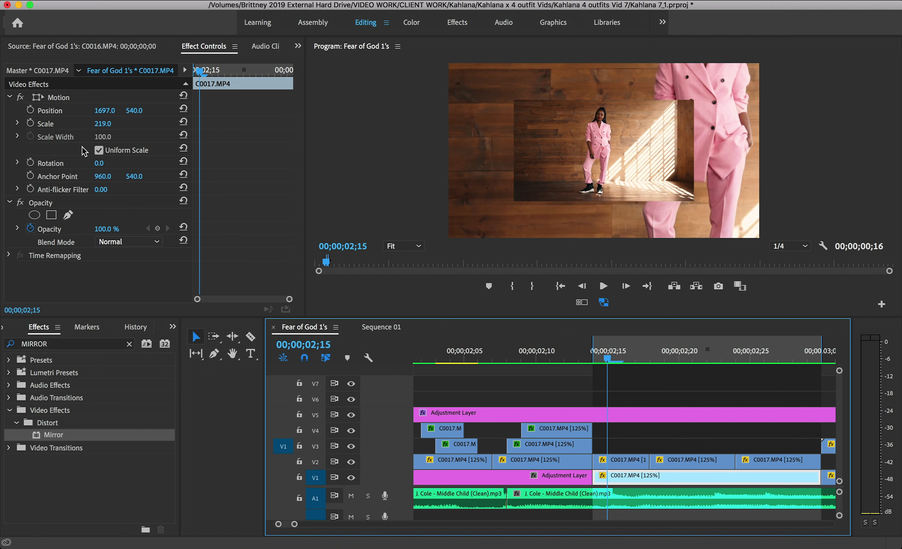
left_click(103, 123)
type("100")
key("Return")
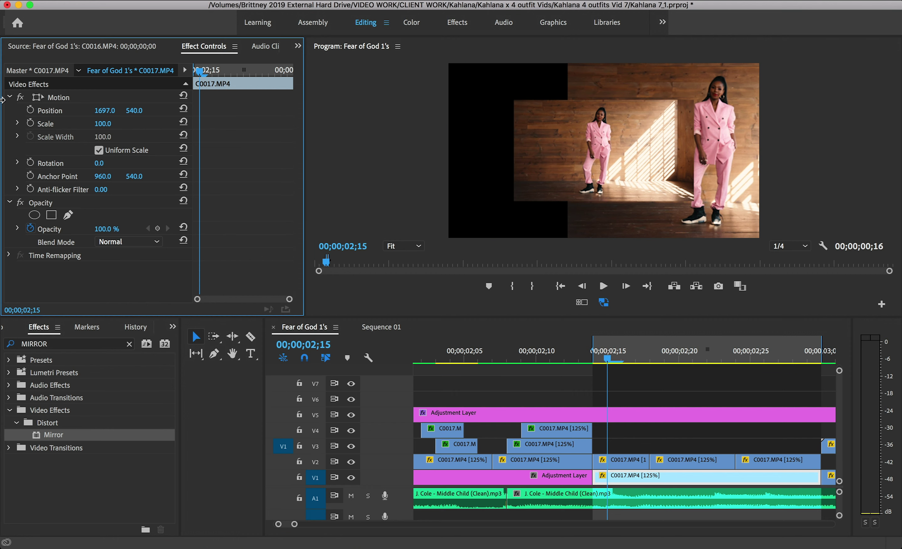
key("ctrl+z")
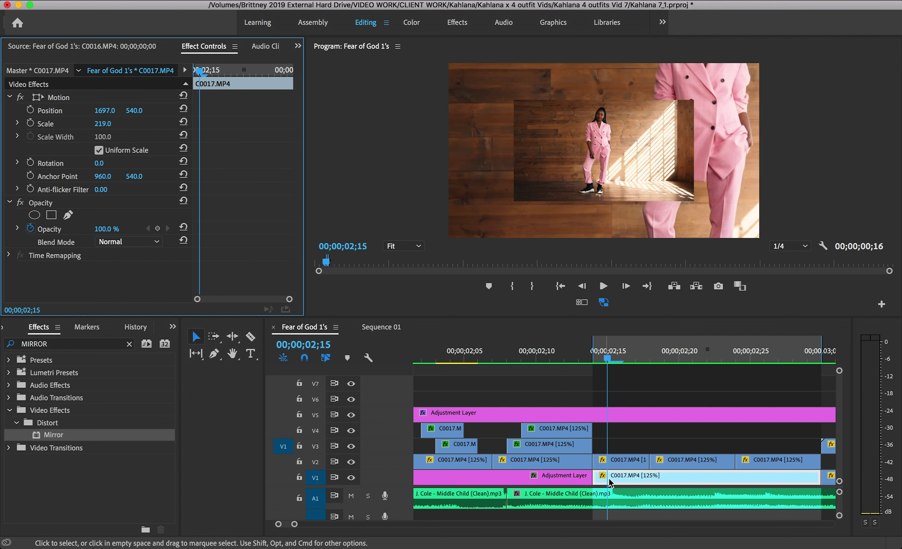
- Examine the Motion scale of the two V2 C0017.MP4 overlay clips at 00;00;02;15 and 00;00;02;18
left_click(616, 463)
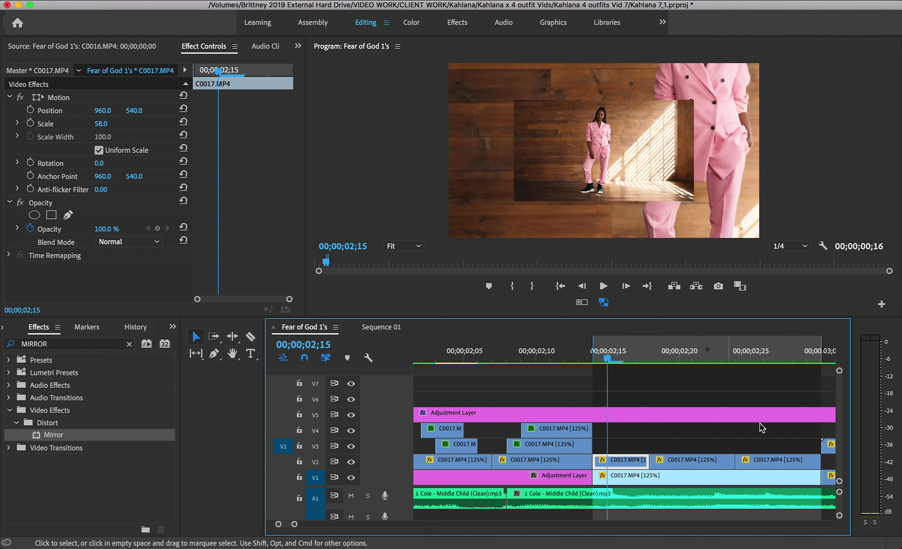
left_click(649, 351)
left_click(601, 359)
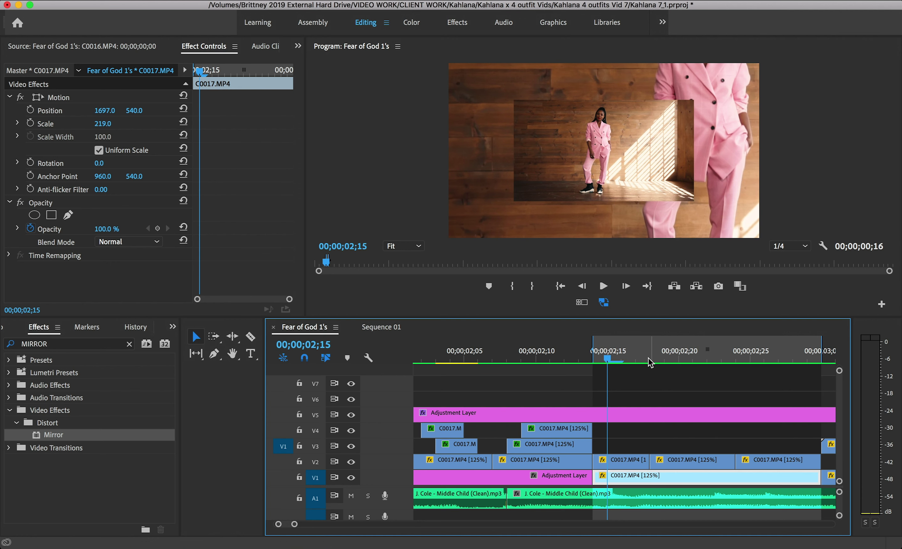
left_click(649, 361)
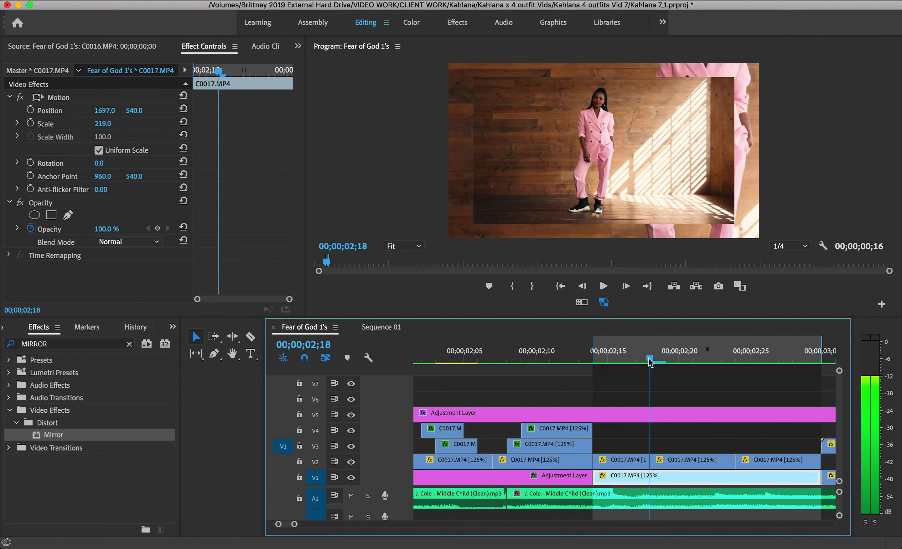
left_click(693, 465)
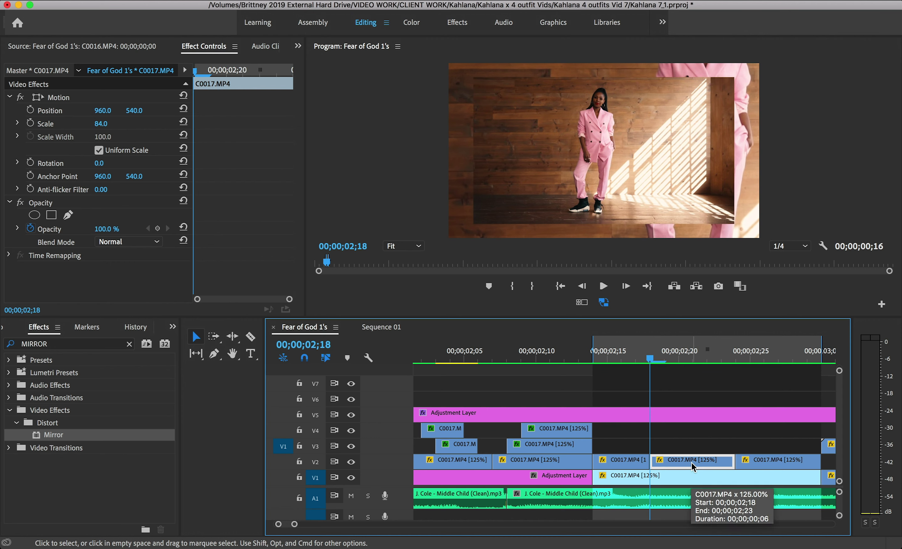
- Examine the Scale and Rotation keyframes of the V2 C0017.MP4 clip that starts at 00;00;02;24
left_click_drag(597, 360, 741, 363)
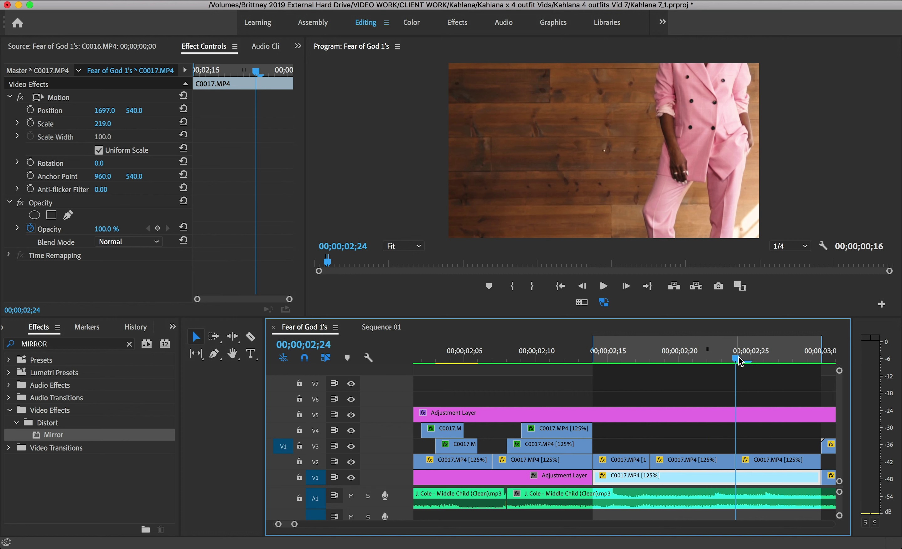
left_click(741, 361)
mouse_move(742, 360)
left_mouse_down()
mouse_move(817, 364)
mouse_move(743, 373)
left_mouse_up()
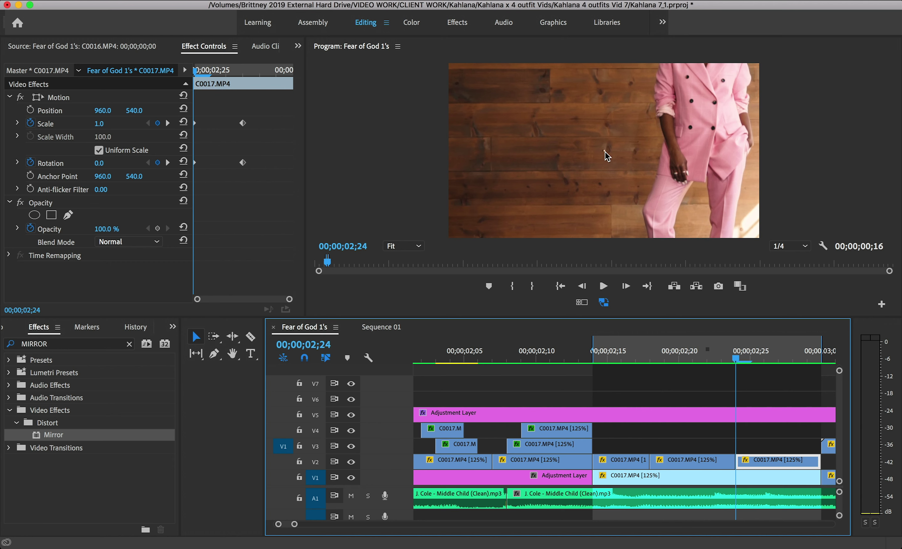
left_click_drag(736, 358, 808, 359)
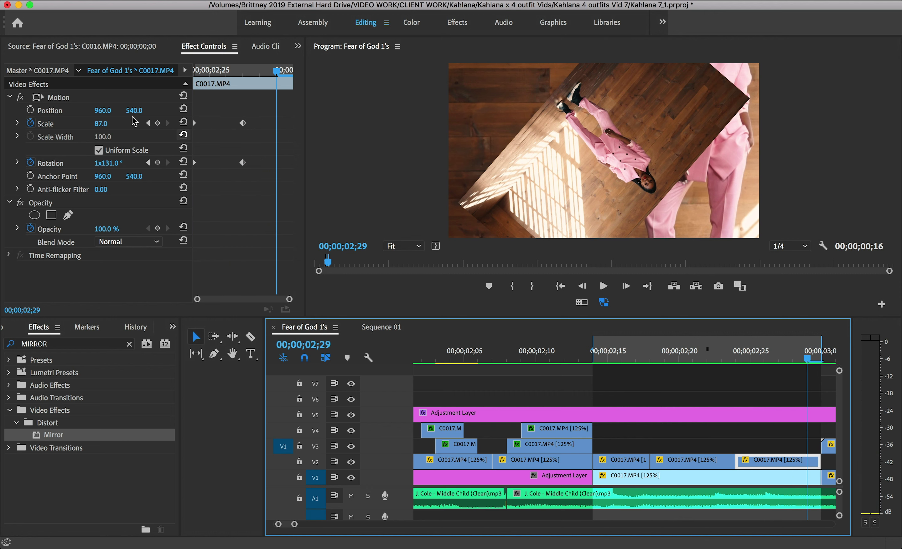
left_click(258, 70)
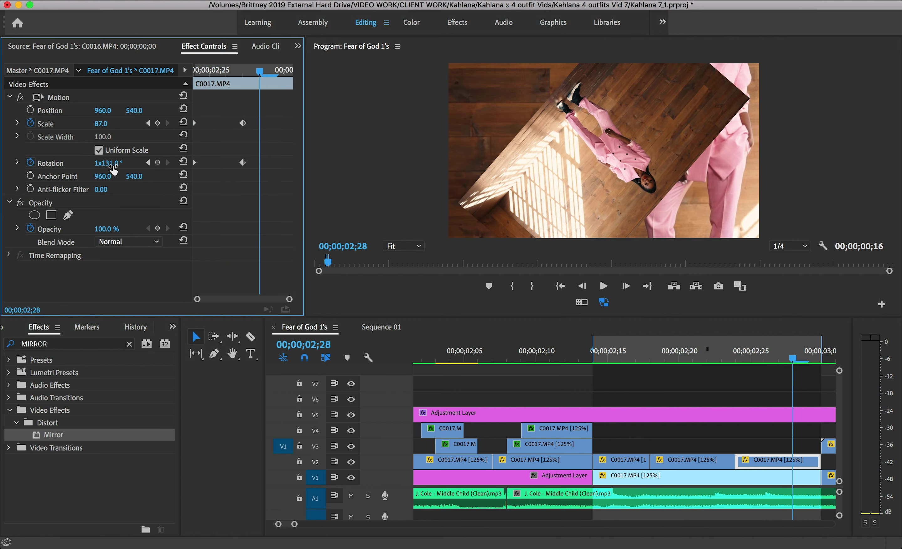
- Play back the scaled and rotating C0017.MP4 overlays from about 00;00;02;14
left_click_drag(630, 357, 580, 358)
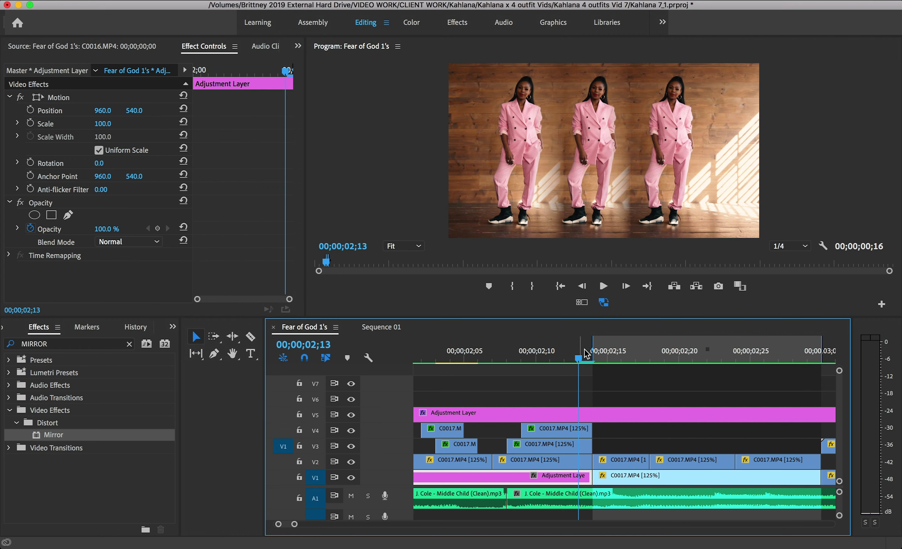
left_click(602, 353)
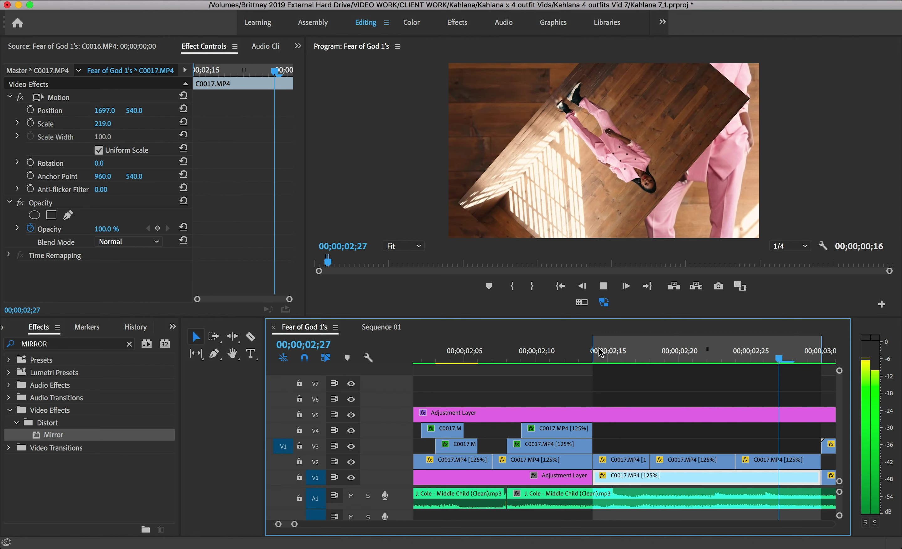
key("space")
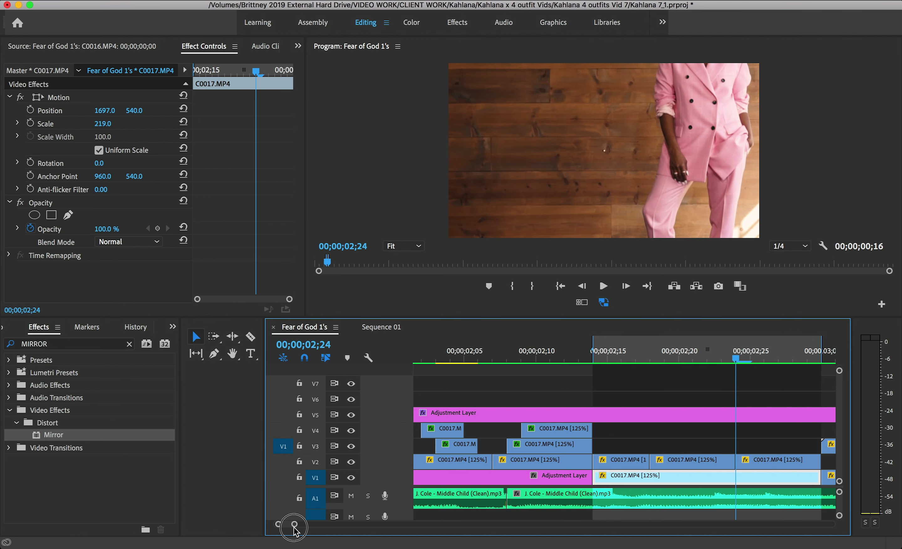
- Review the sequence from its start through the effects up to about 00;00;03;00
left_click_drag(295, 525, 315, 524)
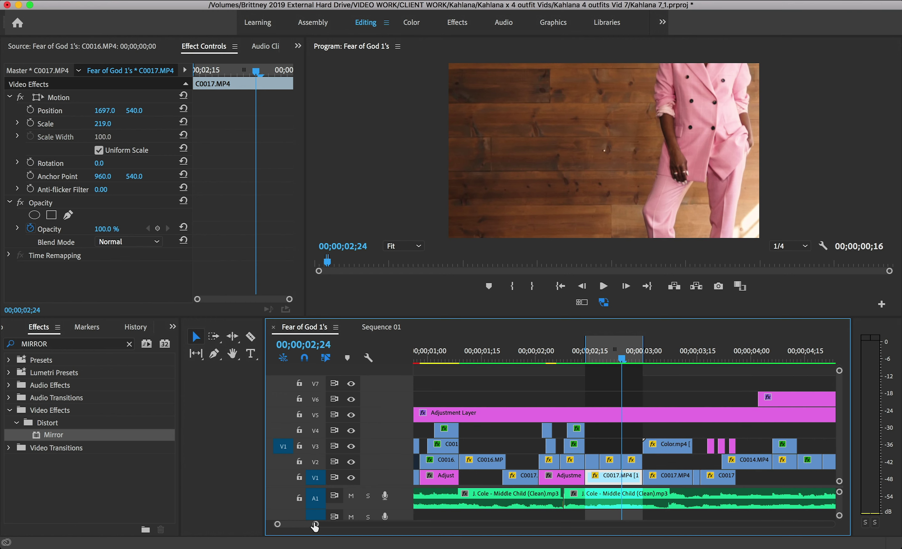
key("Home")
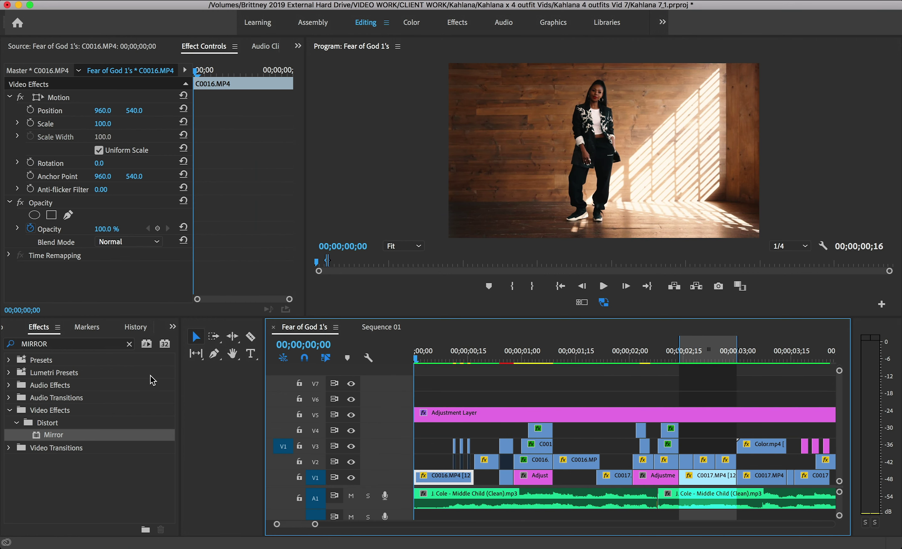
key("space")
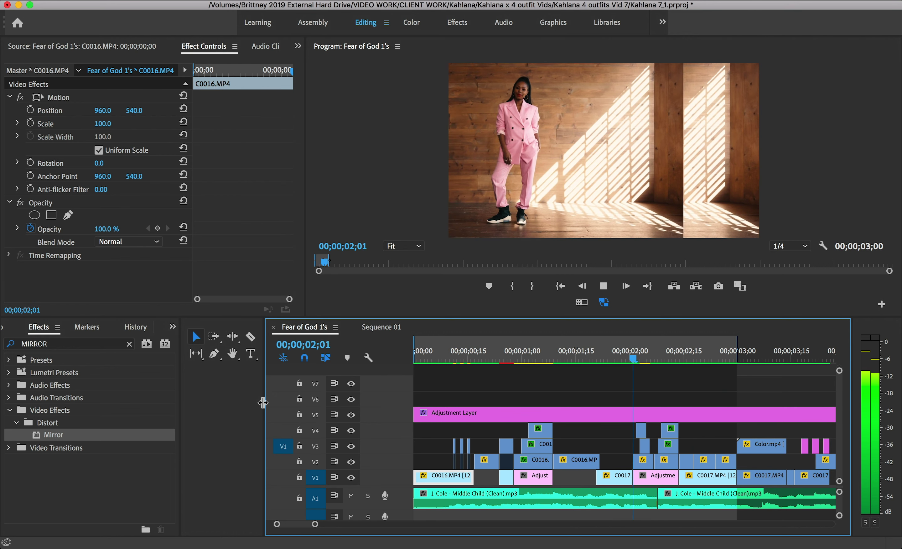
key("space")
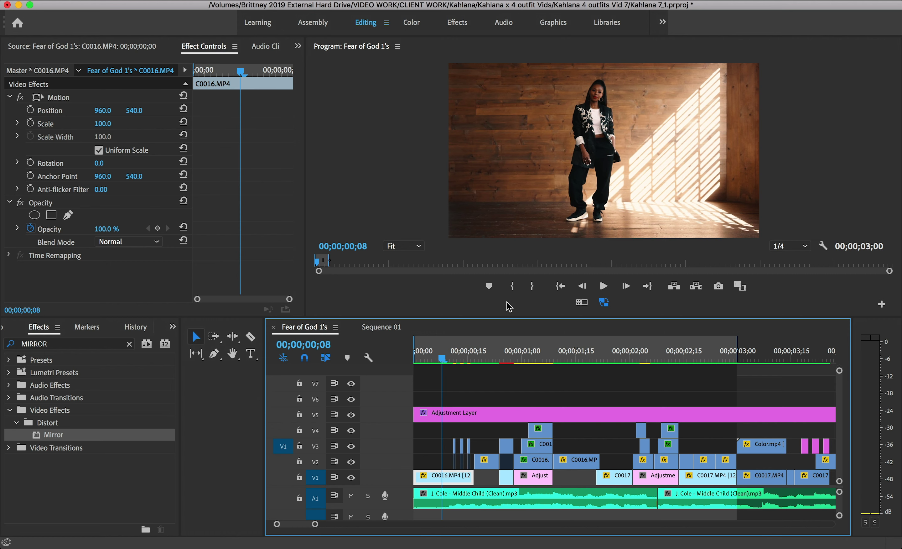
left_click(734, 358)
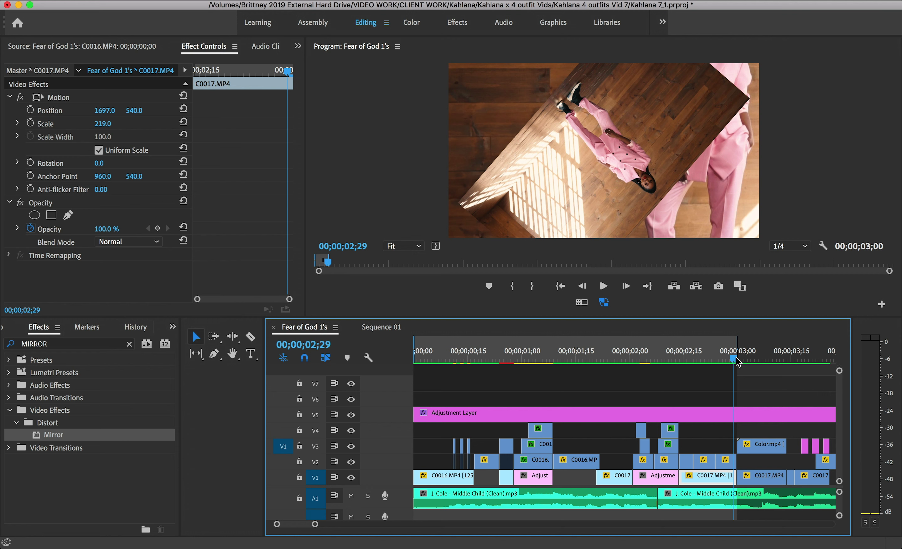
left_click(428, 352)
key("space")
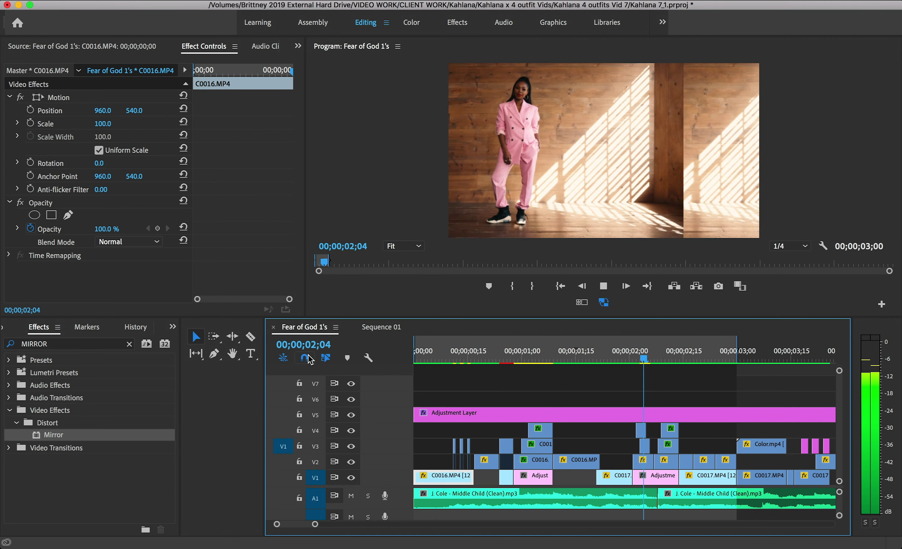
key("space")
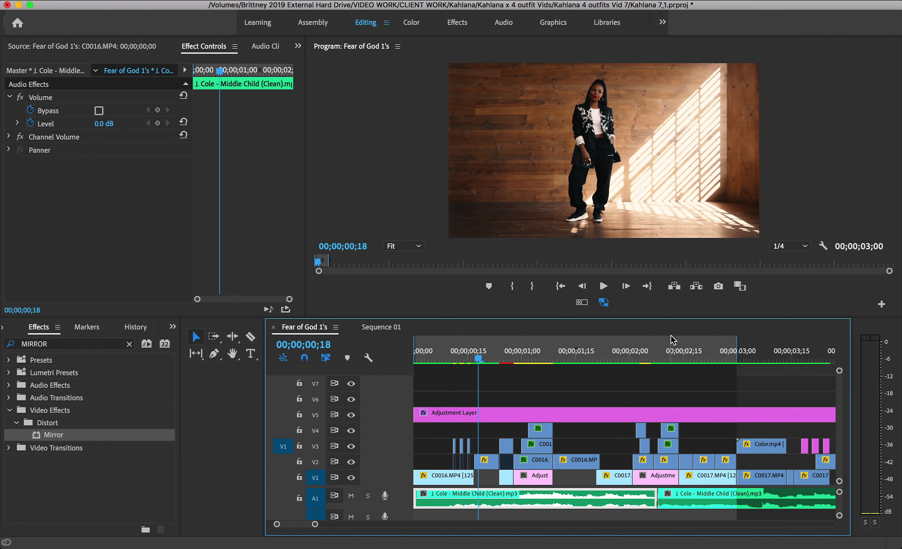
- Set the Blend Mode of the V3 Color.mp4 clip at 00;00;03;00 to Normal
left_click(751, 358)
mouse_move(290, 528)
left_mouse_down()
mouse_move(302, 520)
mouse_move(294, 523)
left_mouse_up()
left_click(565, 360)
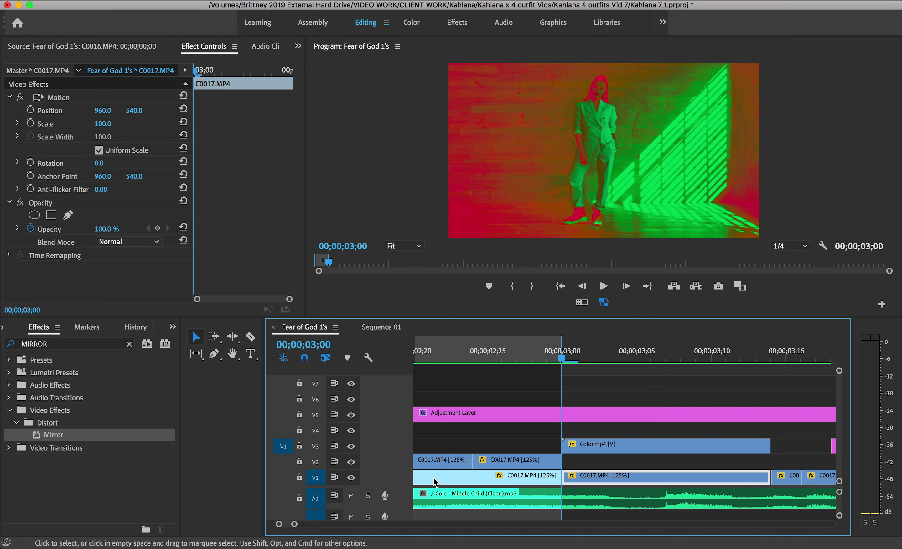
left_click(615, 445)
left_click(117, 242)
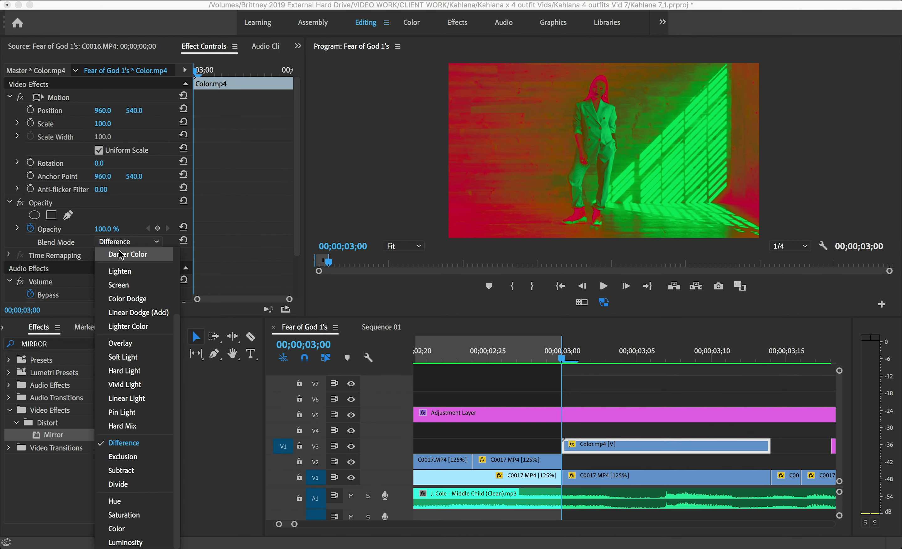
scroll(120, 253, "up", 3)
left_click(120, 255)
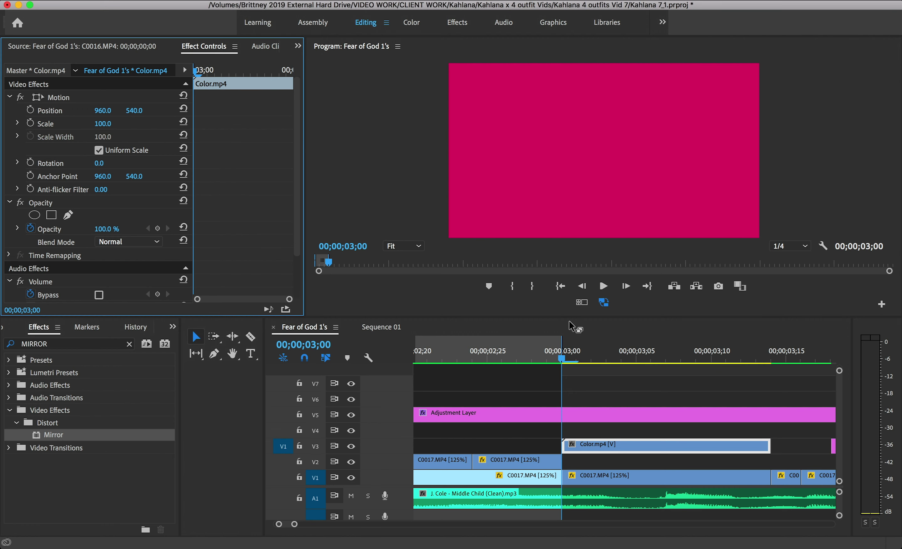
left_click_drag(561, 359, 567, 379)
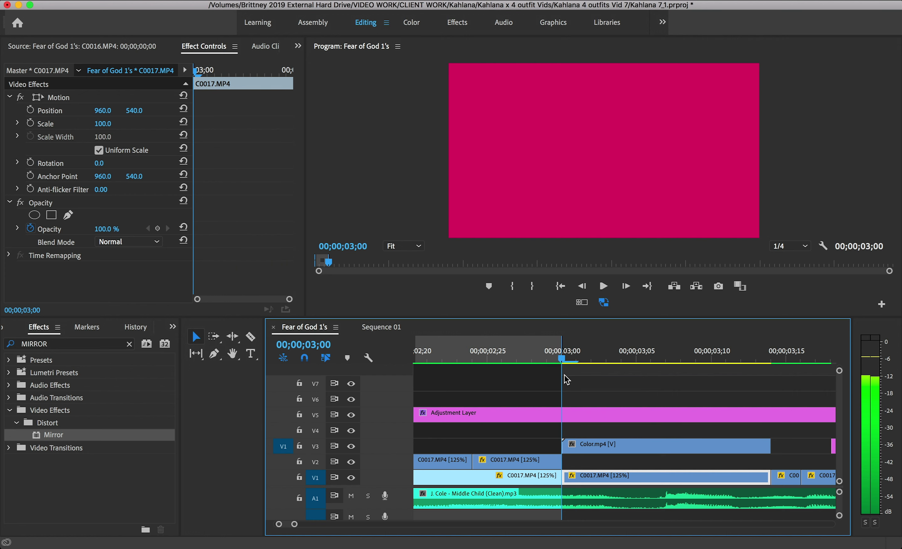
left_click(648, 449)
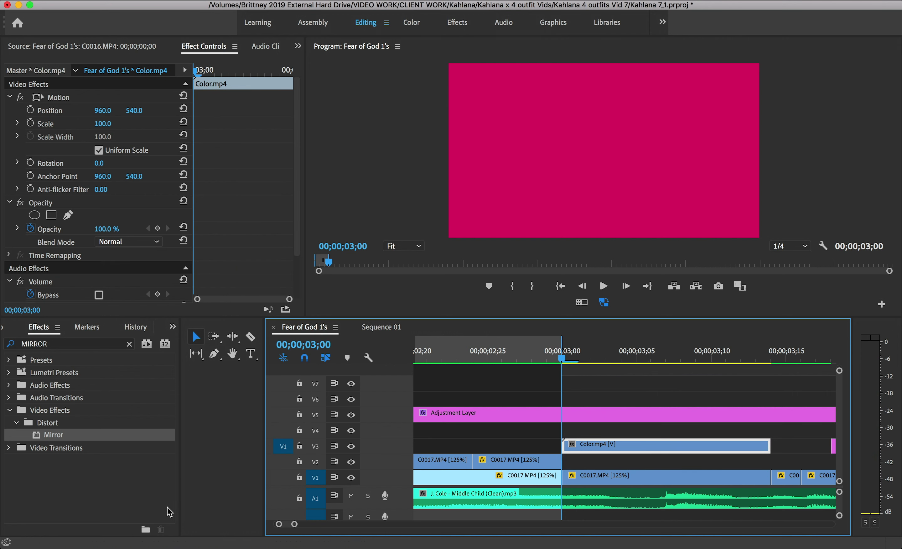
- Create a 1920 × 1080 color matte at 29.97 fps with square pixels in red FF0202 and name it RED
left_click(111, 0)
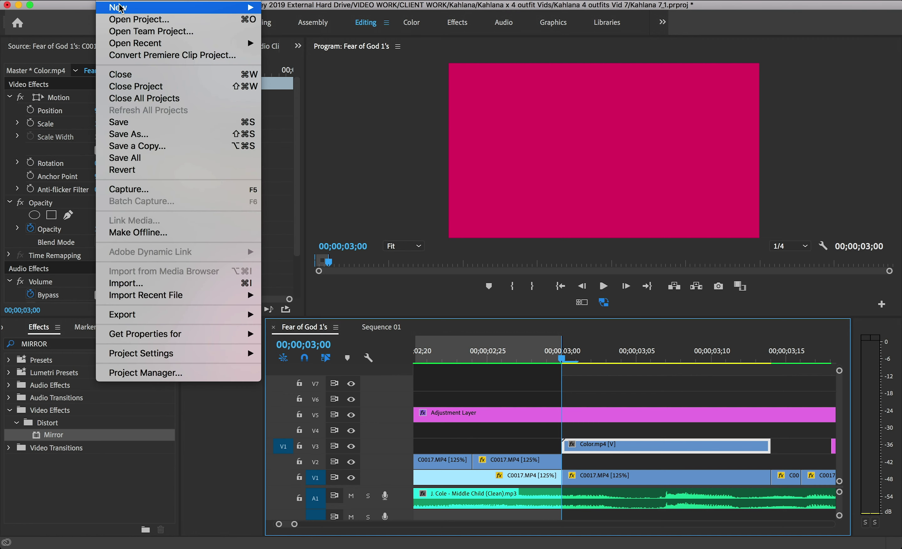
mouse_move(122, 7)
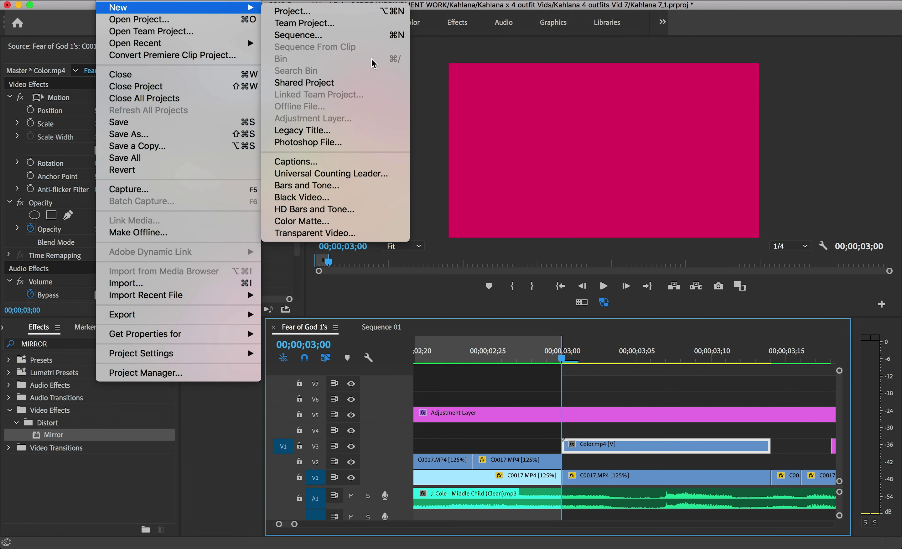
left_click(283, 222)
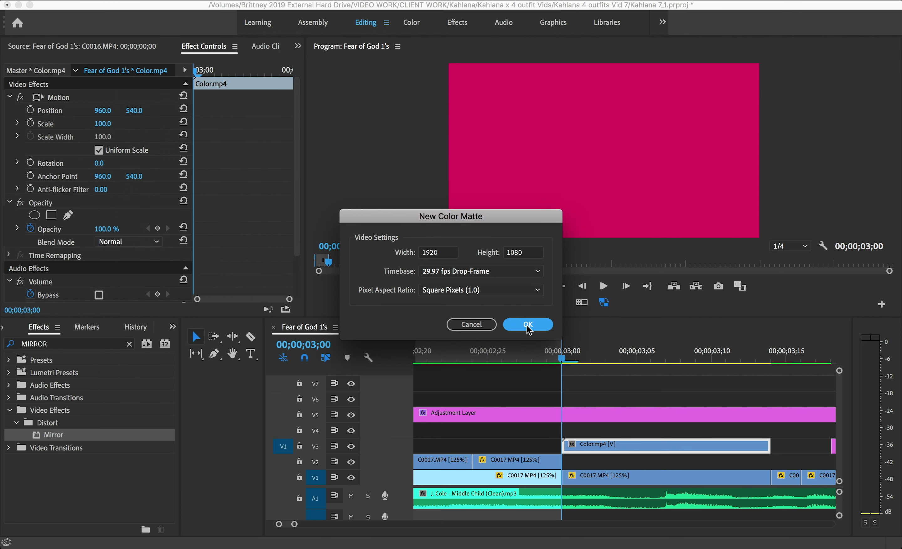
left_click(503, 272)
left_click(504, 284)
left_click(520, 324)
left_click_drag(447, 259, 465, 280)
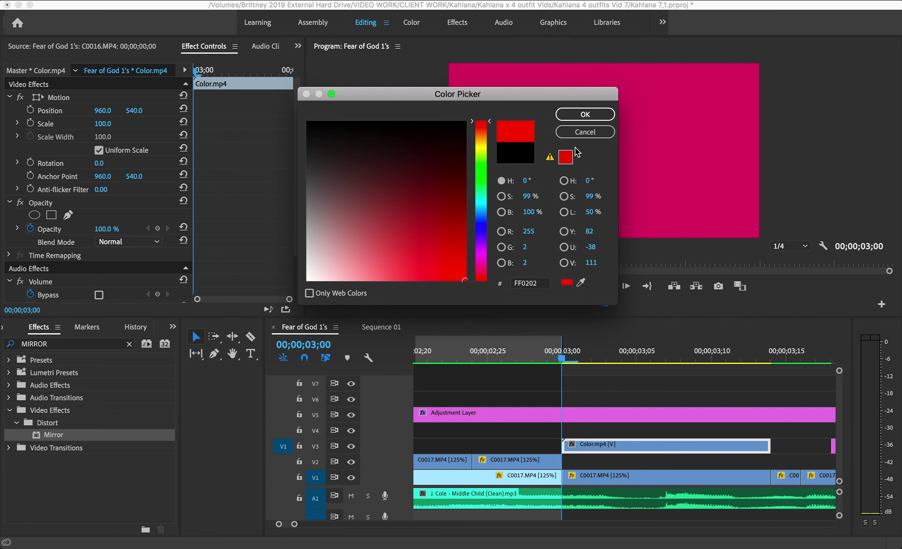
left_click(585, 114)
type("r")
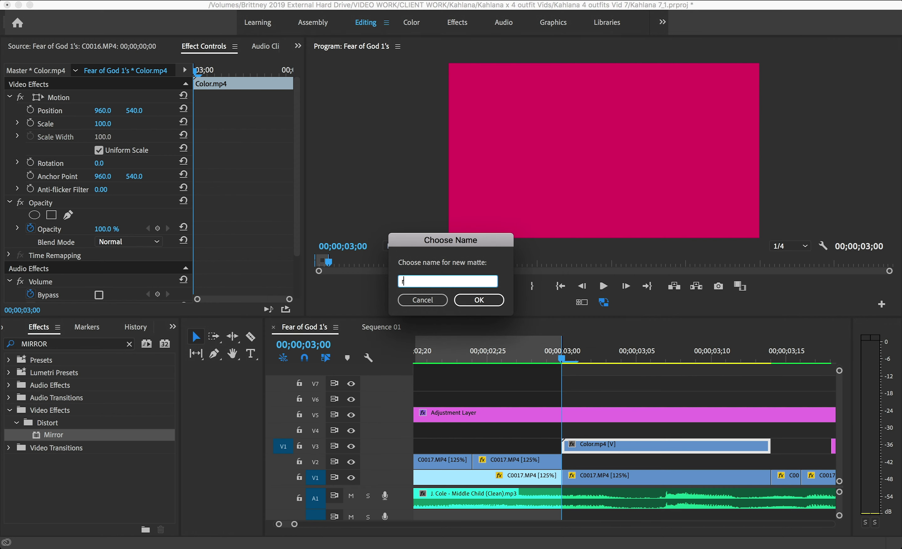
key("BackSpace")
type("RED")
key("Return")
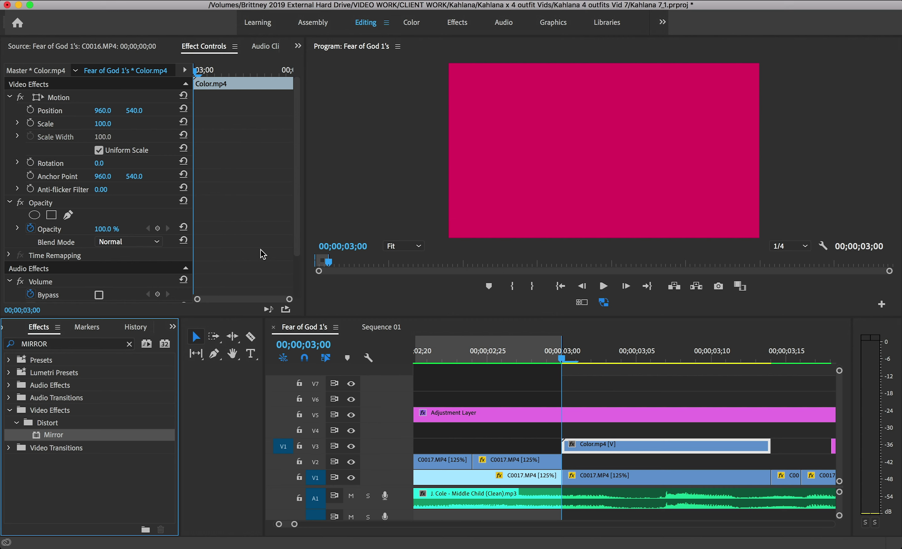
- Locate the RED matte in the project's Footage bin
left_click(172, 326)
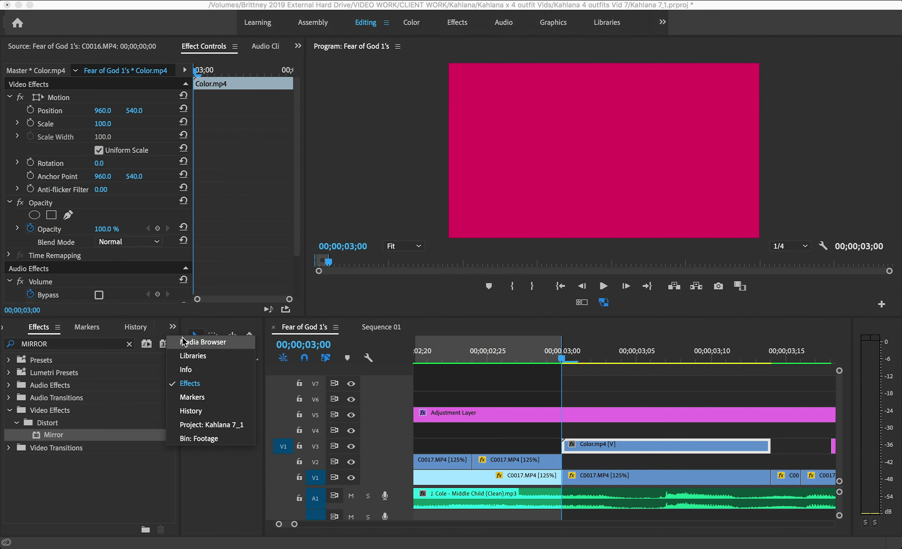
left_click(193, 424)
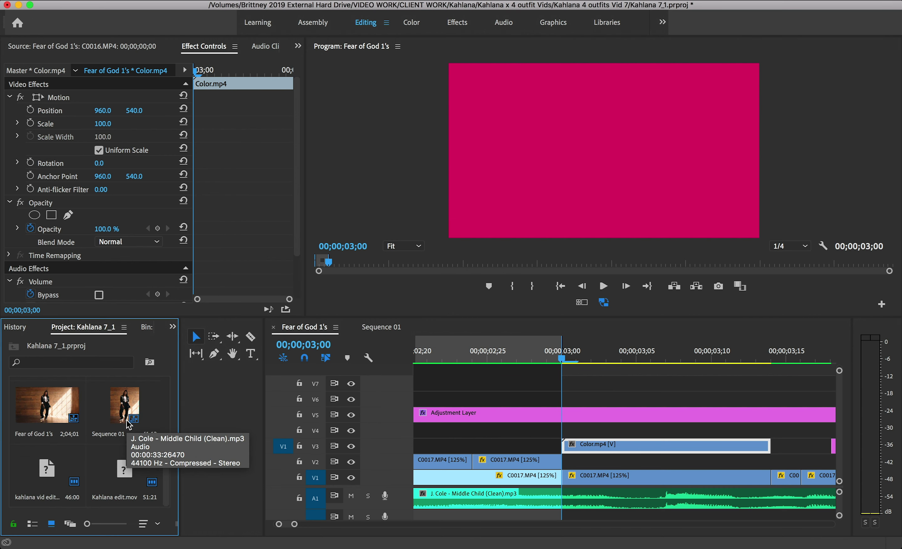
scroll(129, 425, "up", 5)
scroll(22, 407, "down", 3)
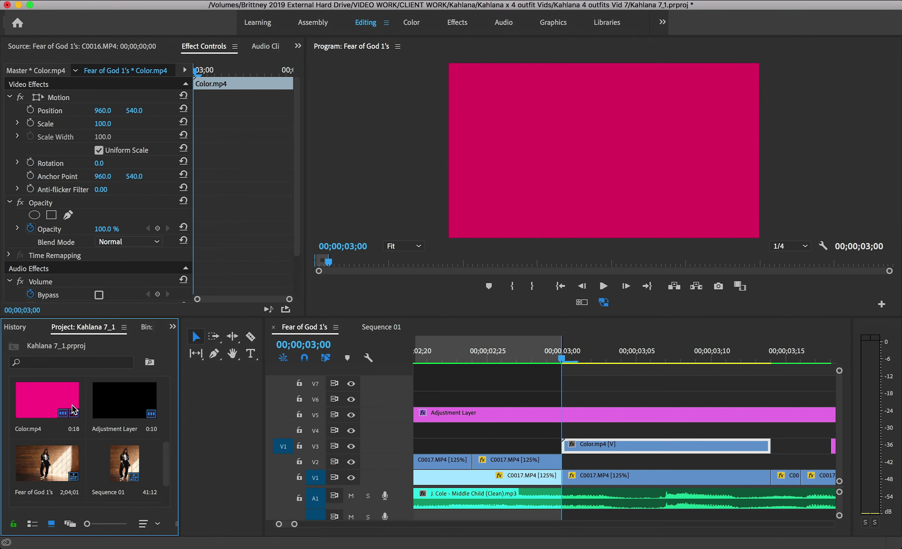
scroll(22, 407, "down", 2)
scroll(23, 406, "up", 3)
double_click(23, 407)
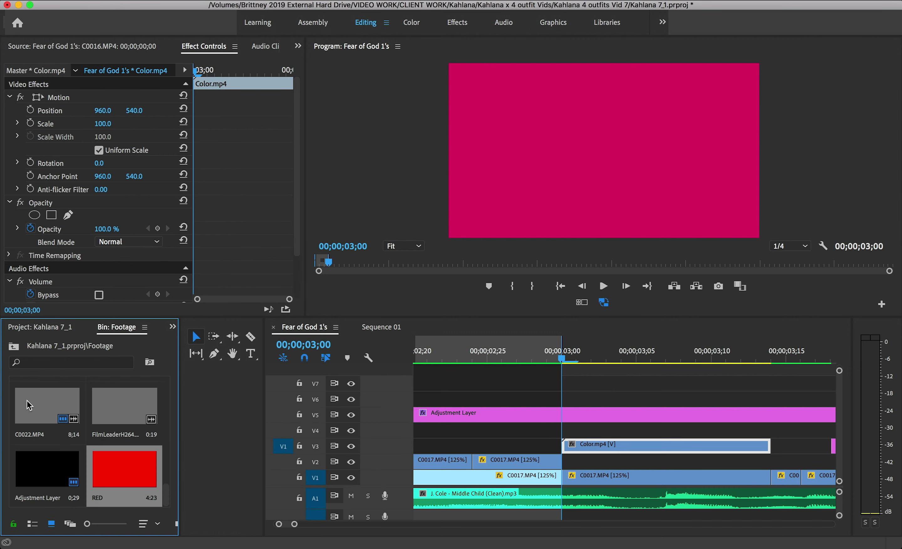
mouse_move(103, 471)
left_mouse_down()
mouse_move(479, 418)
mouse_move(548, 381)
mouse_move(109, 457)
left_mouse_up()
left_click_drag(302, 428, 466, 333)
left_click_drag(467, 334, 900, 138)
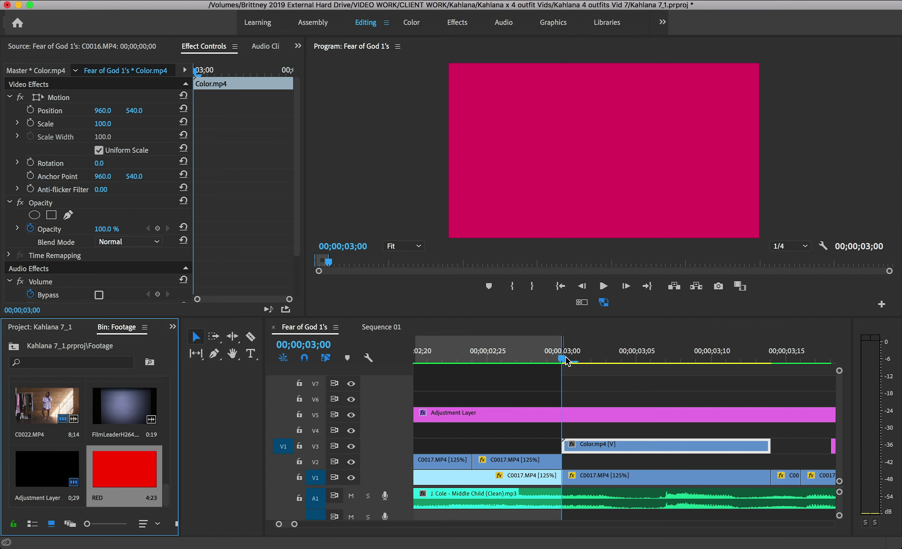
- Set the Blend Mode of the V3 Color.mp4 clip at 00;00;03;00 to Difference
mouse_move(562, 360)
left_mouse_down()
mouse_move(761, 376)
mouse_move(565, 389)
mouse_move(612, 379)
mouse_move(621, 387)
mouse_move(599, 378)
mouse_move(751, 388)
mouse_move(540, 378)
mouse_move(568, 369)
left_mouse_up()
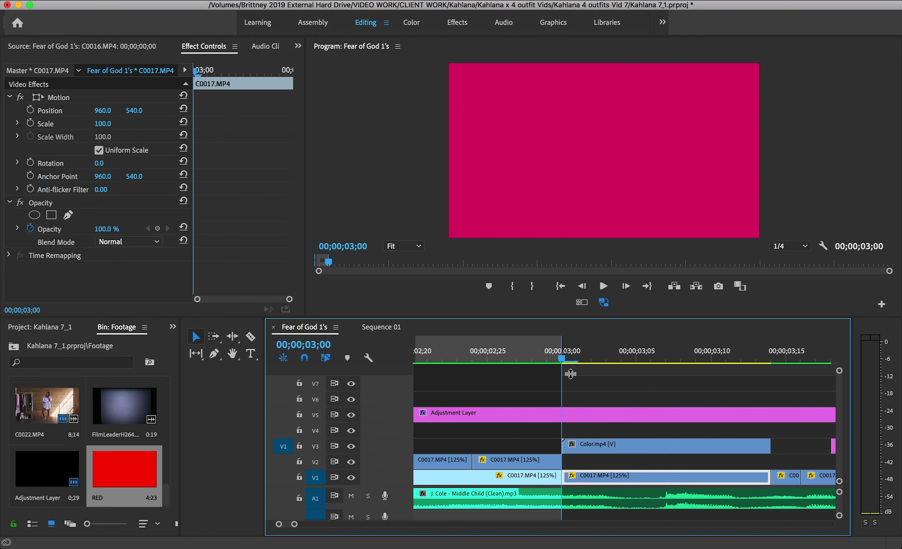
left_click(598, 446)
left_click(153, 244)
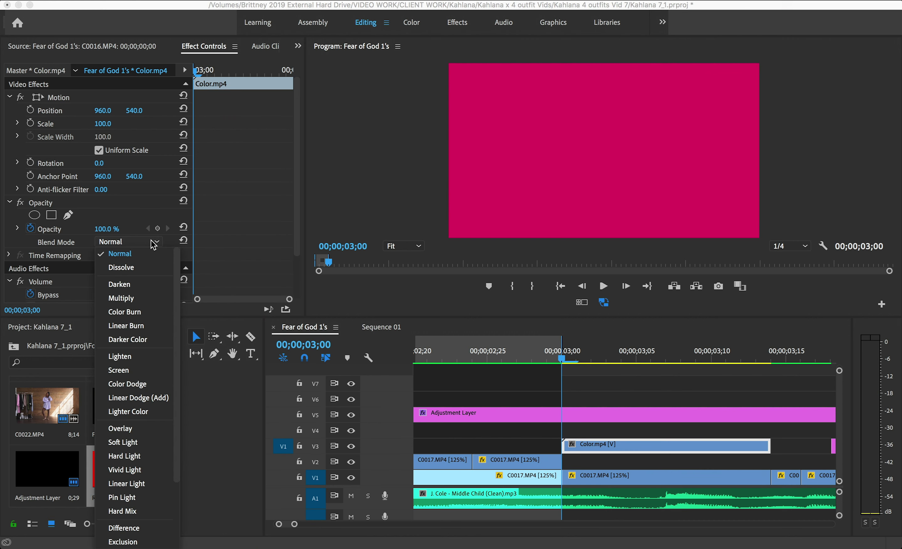
left_click(124, 528)
left_click(607, 477)
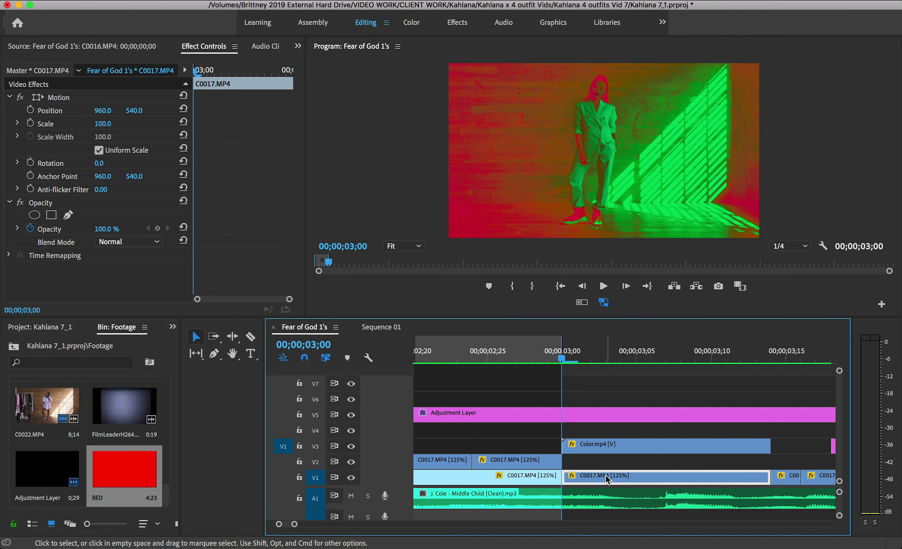
- Review the sequence from the enlarged C0017.MP4 clip at 00;00;03;14 to the first short V3 adjustment layer
left_click_drag(562, 356, 789, 354)
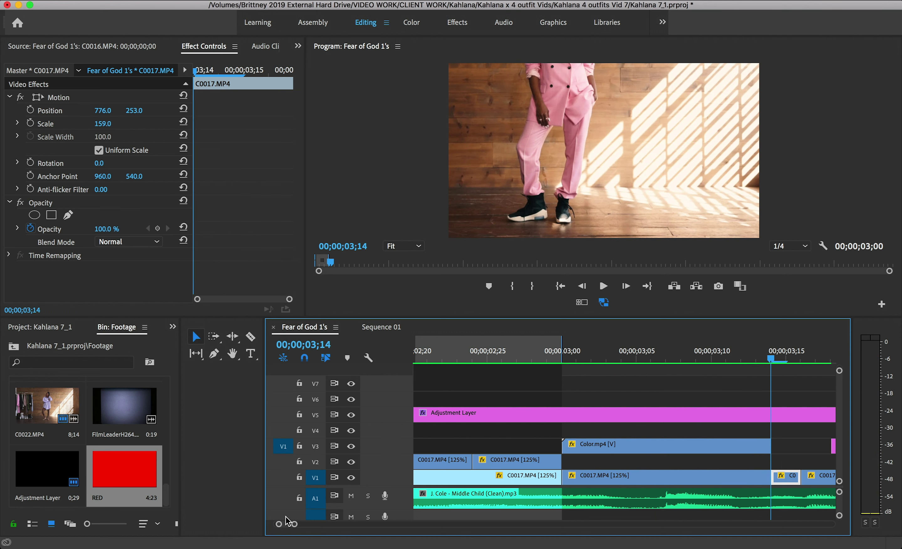
left_click_drag(294, 523, 301, 524)
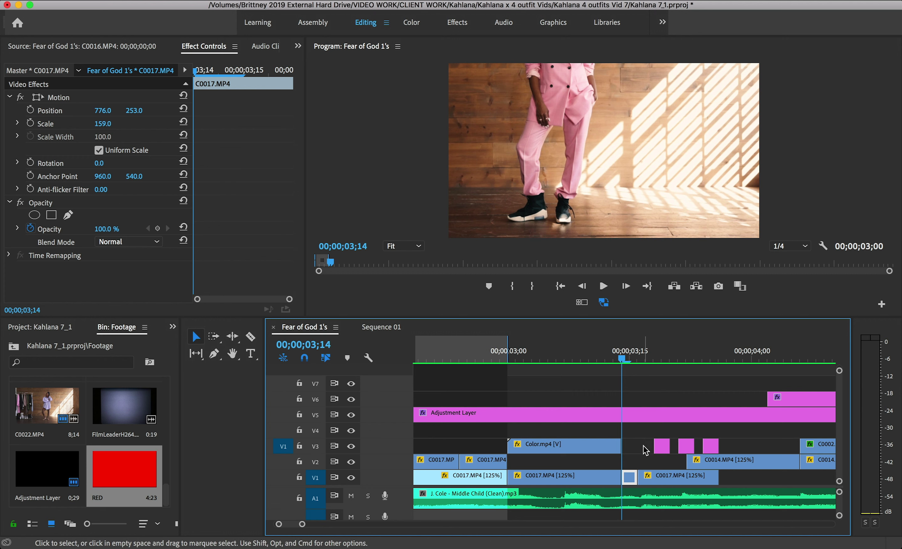
left_click(639, 358)
left_click_drag(639, 358, 664, 365)
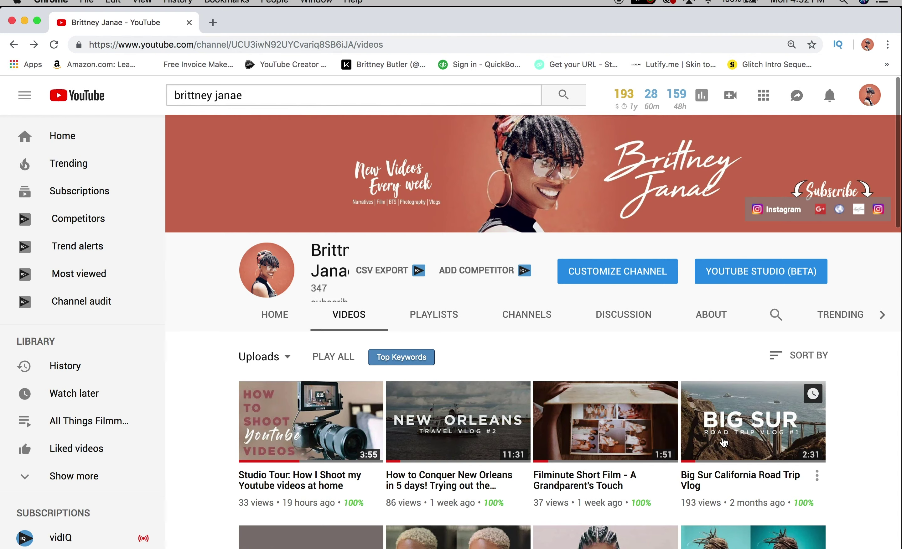
- In YouTube, open the channel's How To Create The Glitch/Distorted Effect tutorial, pause it and return to Premiere Pro
scroll(742, 416, "down", 9)
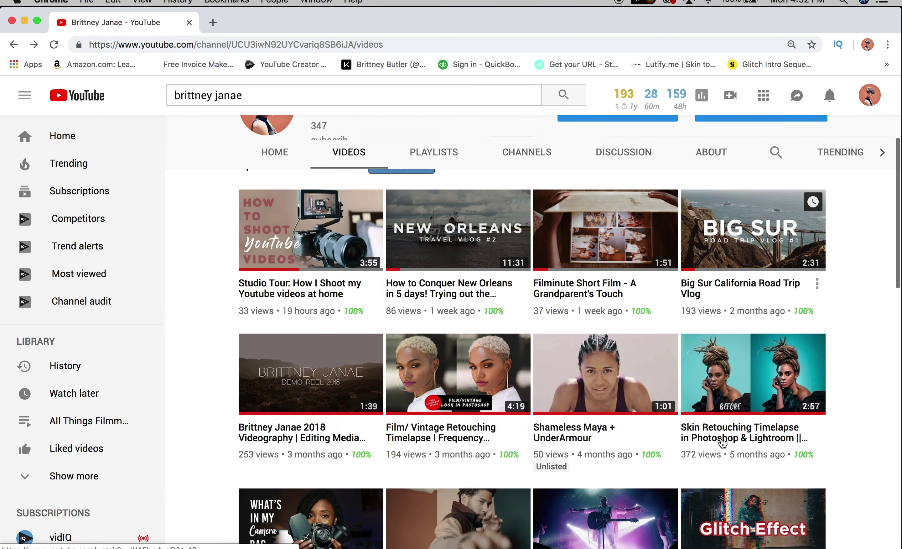
left_click(742, 416)
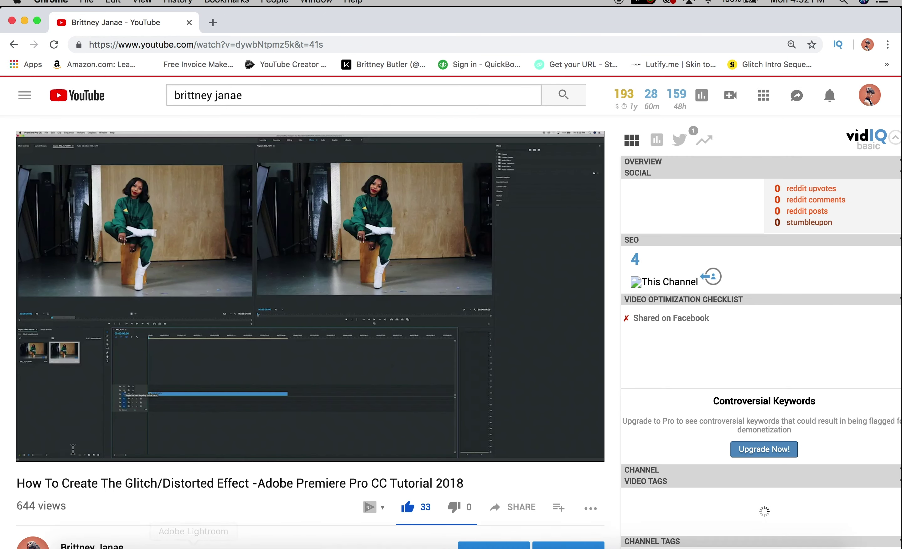
left_click_drag(76, 436, 11, 437)
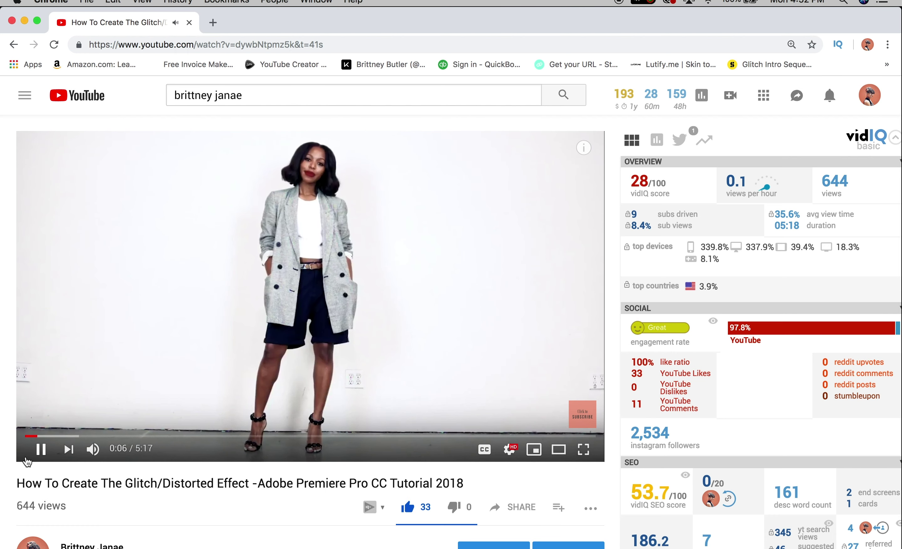
key("space")
left_click(25, 22)
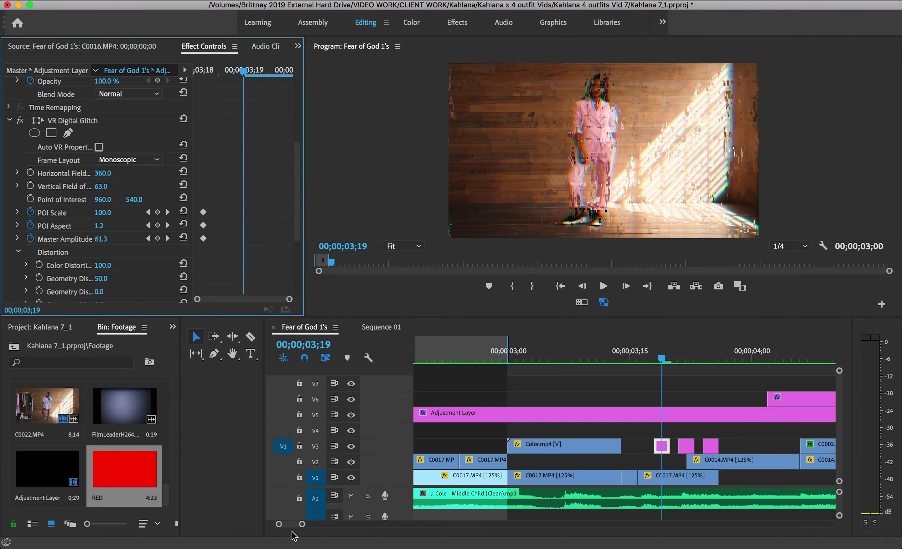
- Compare frames across the three short V3 adjustment layers between 00;00;03;18 and 00;00;03;27
left_click_drag(302, 528, 292, 527)
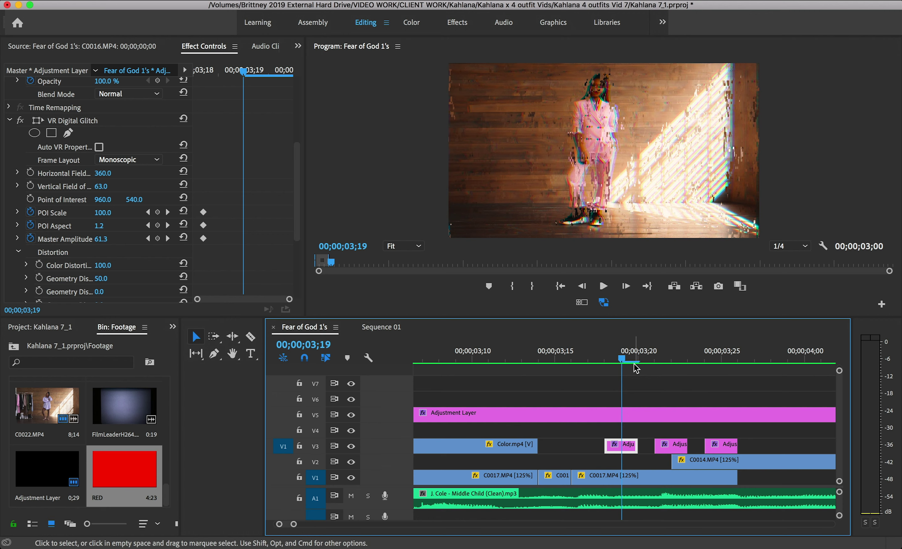
left_click(655, 361)
left_click(704, 360)
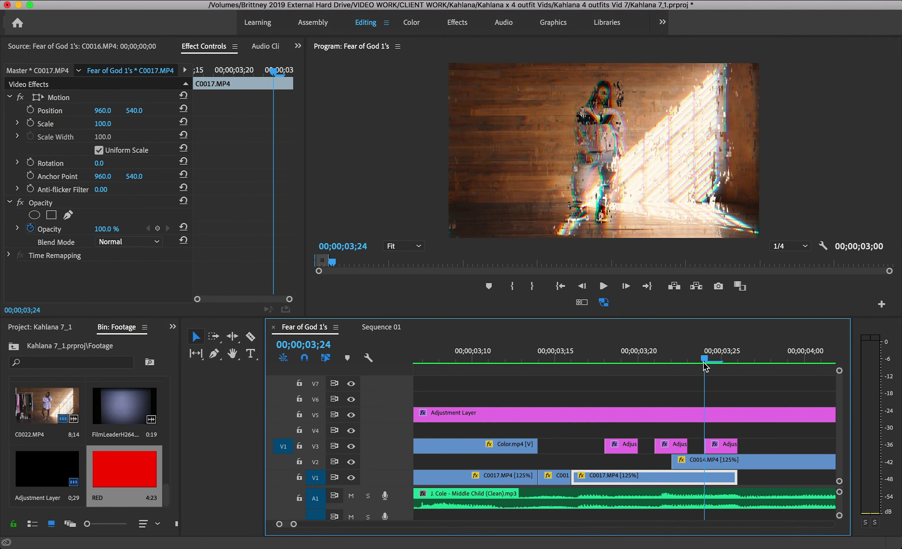
left_click(753, 359)
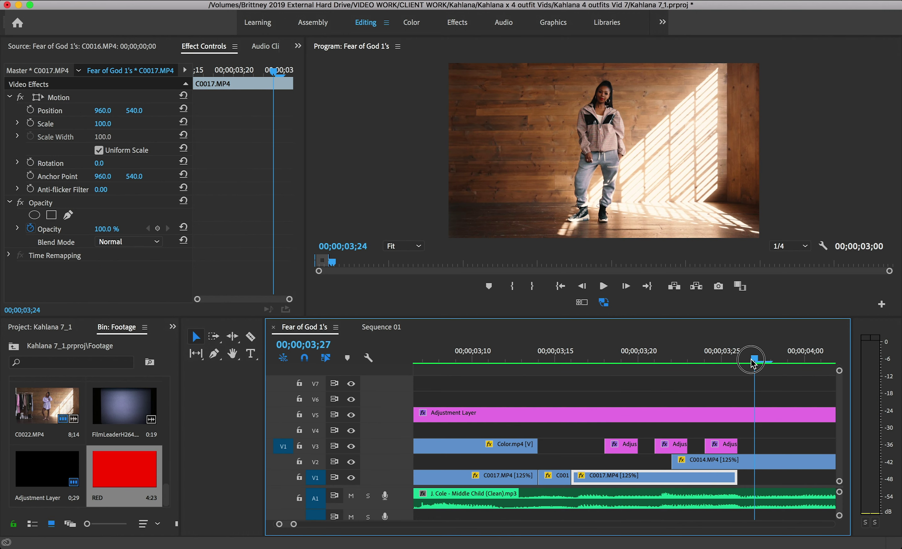
left_click(605, 359)
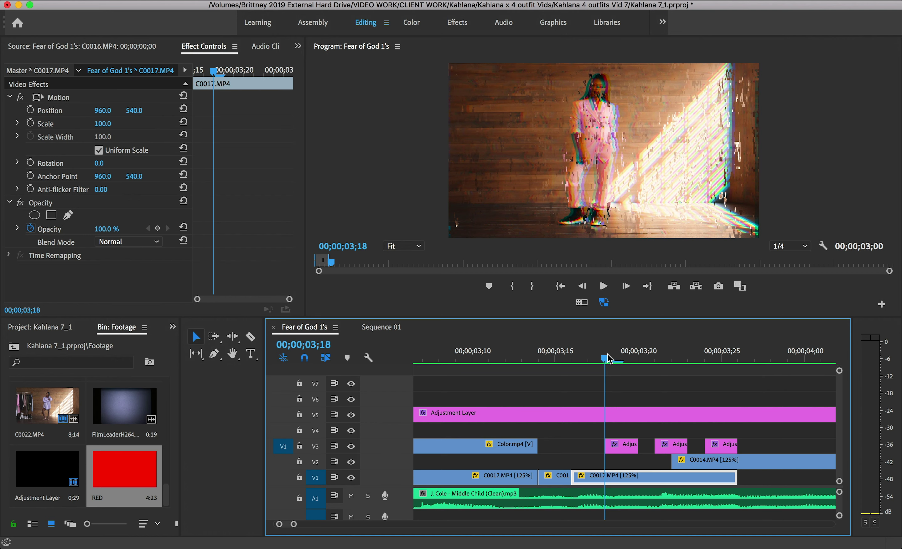
- Examine the VR Digital Glitch settings and keyframes of the V3 adjustment layer that starts at 00;00;03;18
left_click(629, 451)
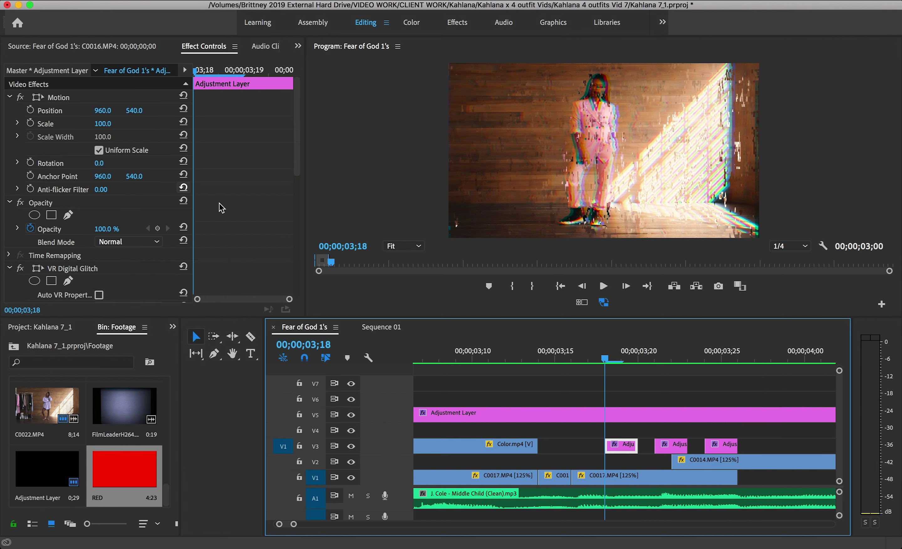
scroll(250, 217, "down", 5)
scroll(250, 219, "up", 5)
scroll(250, 220, "down", 5)
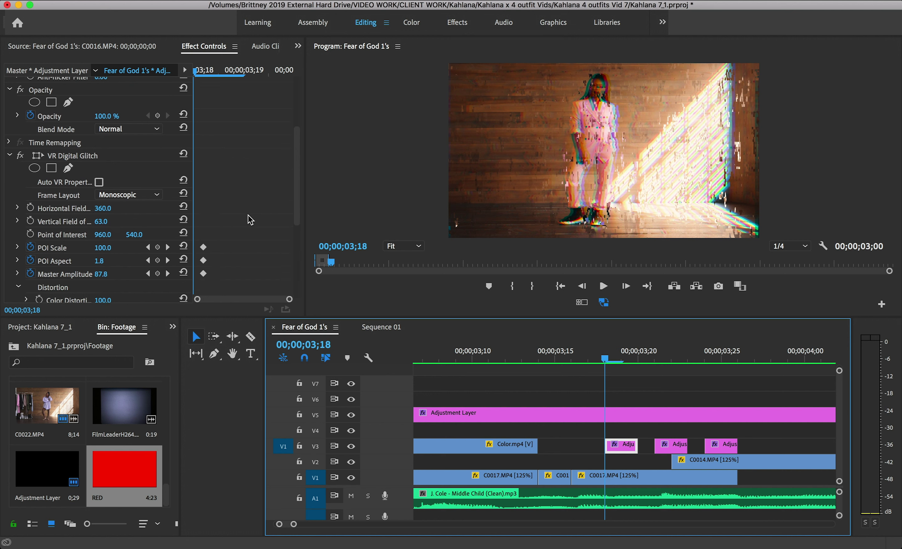
scroll(251, 220, "down", 1)
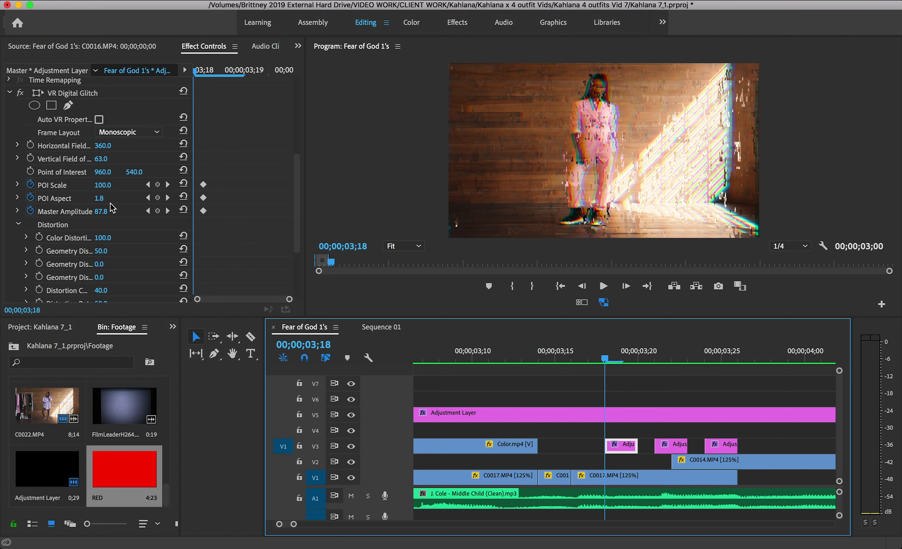
left_click_drag(295, 206, 290, 262)
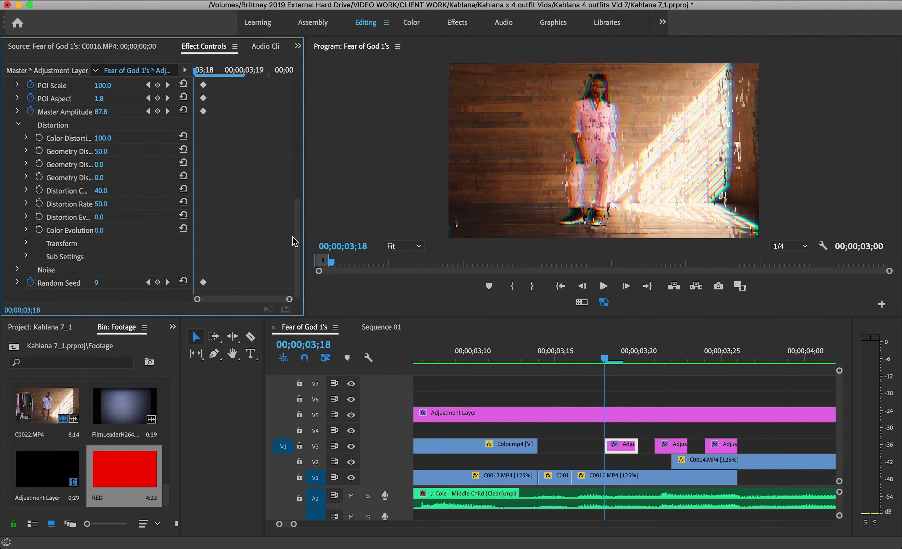
scroll(297, 233, "up", 2)
left_click_drag(300, 228, 299, 222)
left_click(204, 75)
left_click(207, 77)
mouse_move(207, 77)
left_mouse_down()
mouse_move(222, 76)
mouse_move(209, 76)
left_mouse_up()
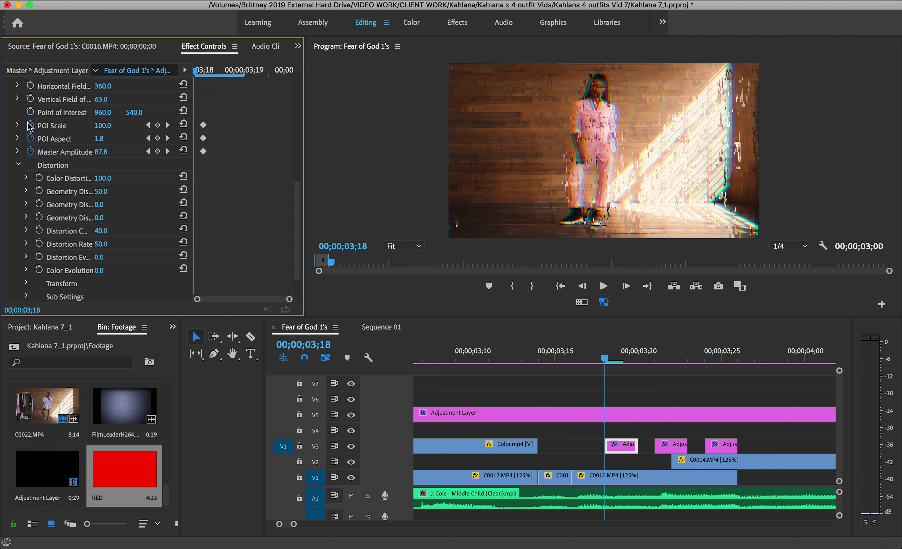
- Try keyframing POI Scale, POI Aspect and Master Amplitude at 0 on the first glitch layer's start, and undo it
scroll(115, 150, "up", 2)
key("ctrl+v")
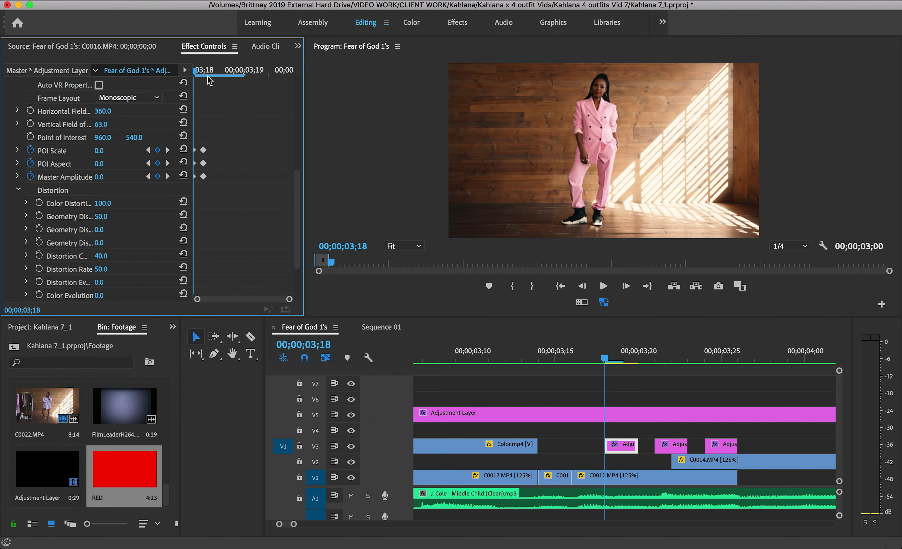
key("ctrl+z")
key("ctrl+z")
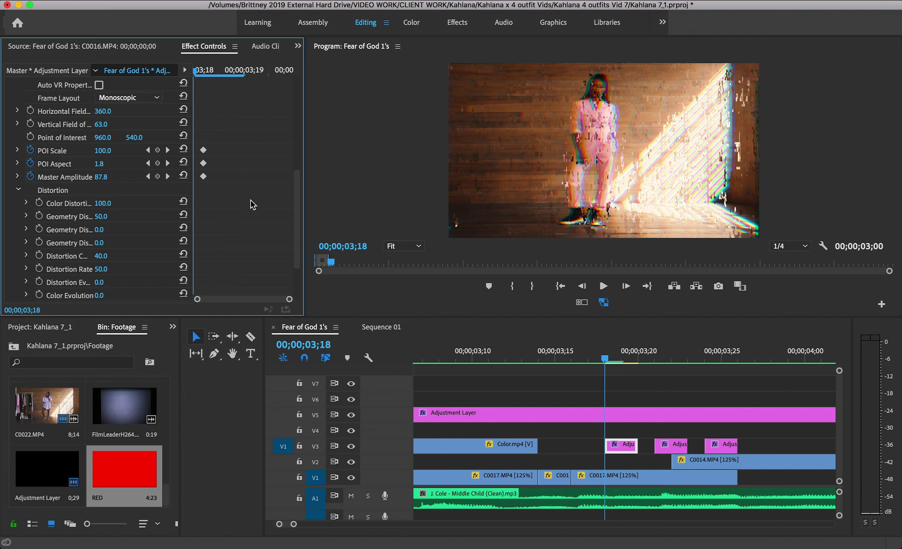
- Check the first glitch layer's Random Seed keyframe and play back the glitch section from about 00;00;03;21
scroll(248, 210, "down", 3)
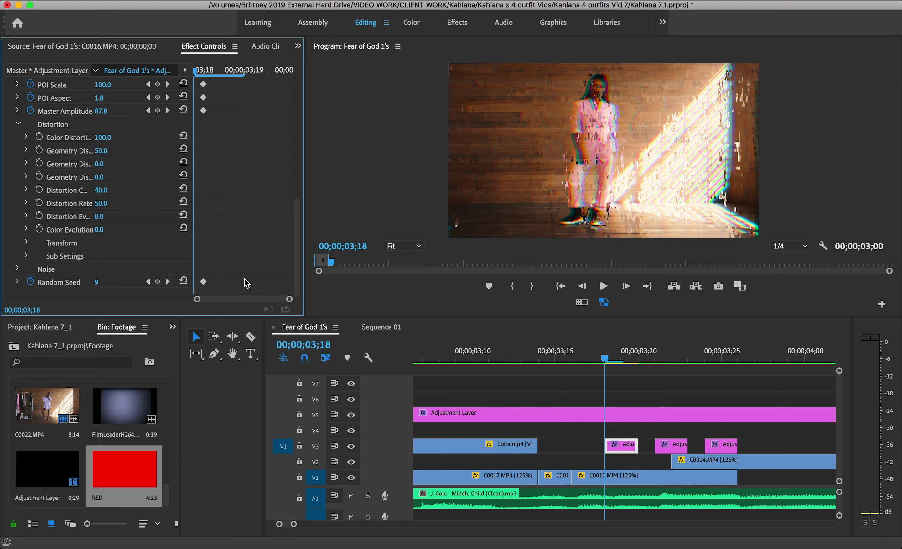
left_click_drag(675, 361, 656, 364)
key("space")
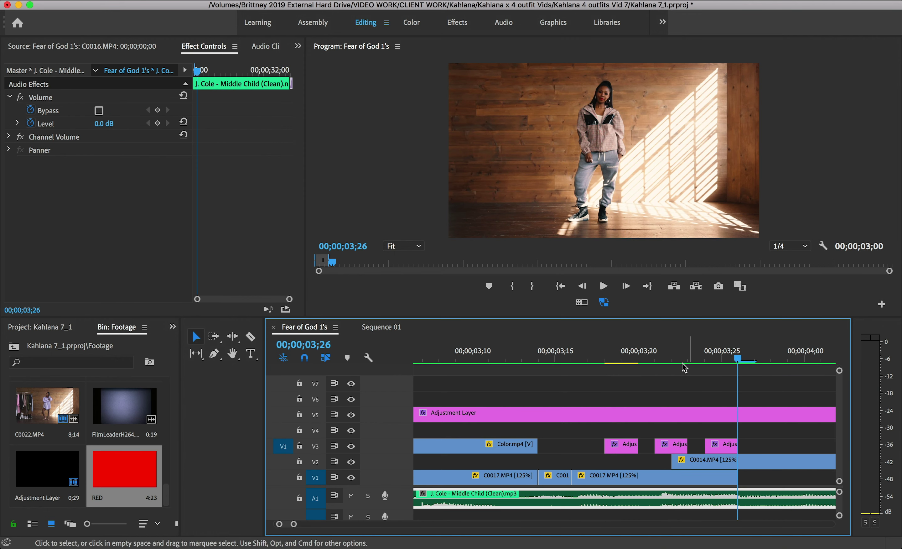
key("space")
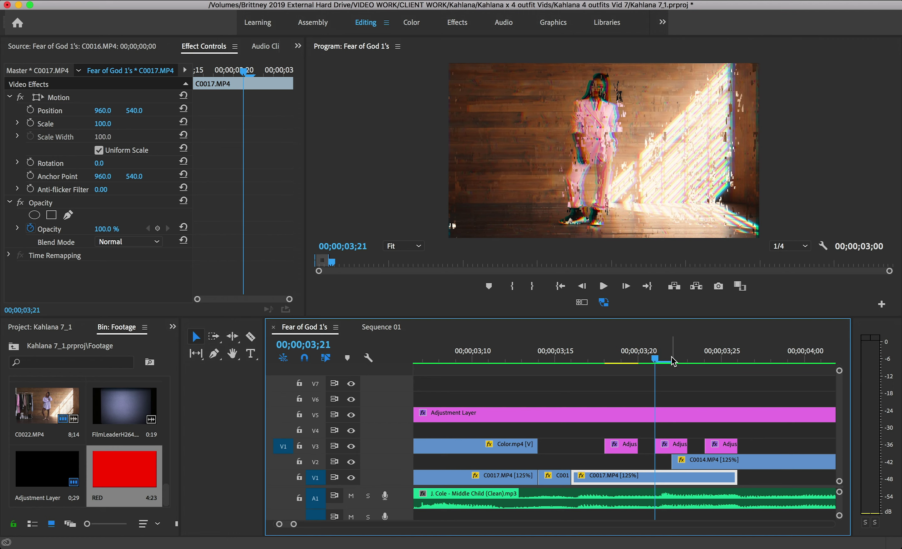
- Play back the sequence from the start and jump to the glitch section around 00;00;03;20
left_click(674, 361)
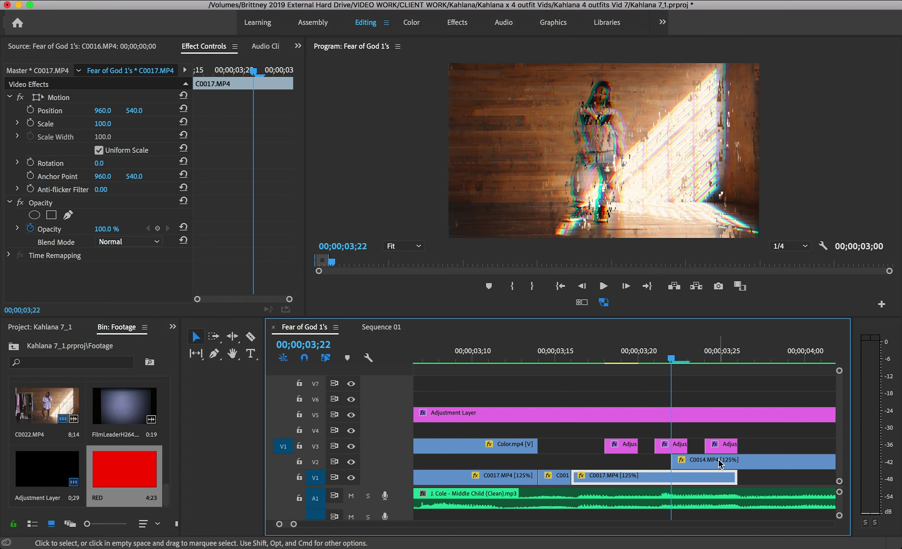
left_click_drag(560, 365, 566, 386)
key("Home")
key("space")
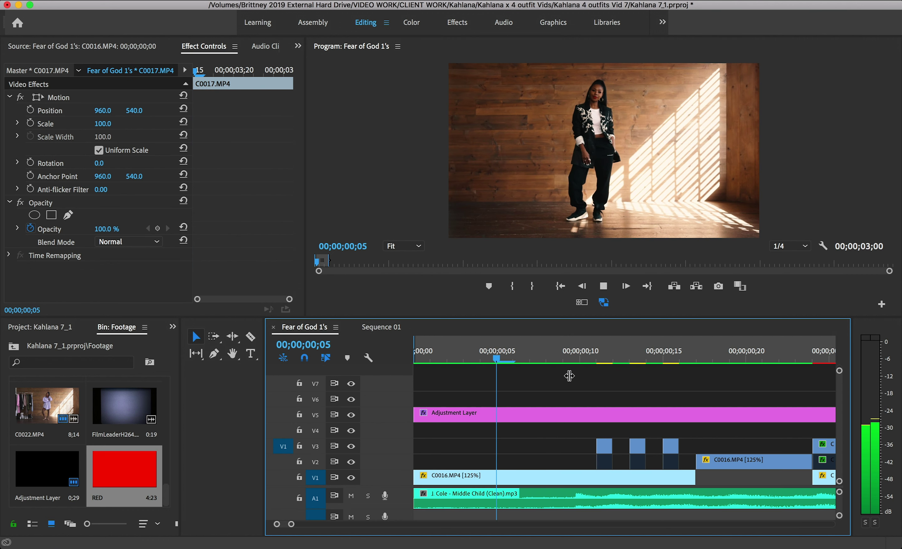
key("space")
left_click_drag(296, 523, 329, 523)
left_click(630, 360)
key("Home")
key("space")
left_click(634, 361)
key("Home")
key("space")
left_click(634, 362)
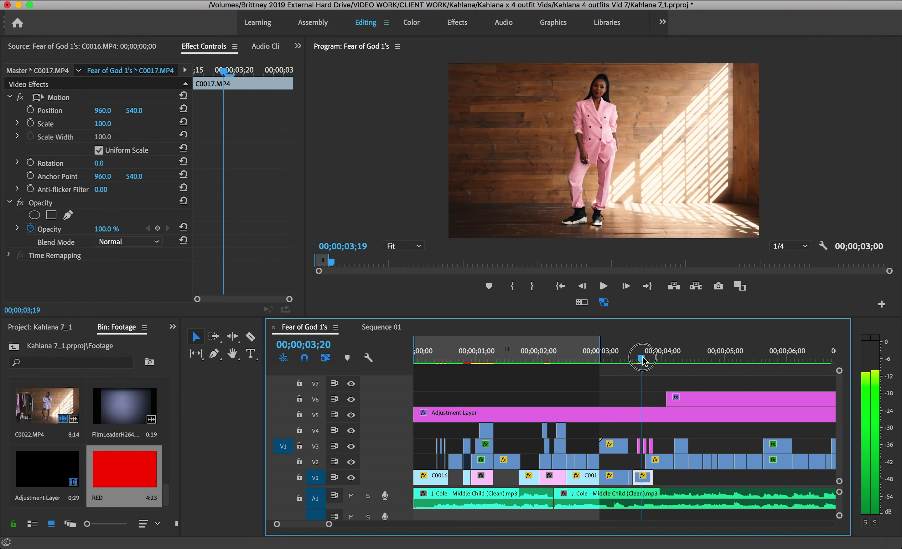
- Mark in and out points around the glitch section, starting at 00;00;03;12, and play it back
key("space")
key("o")
left_click(628, 360)
key("i")
key("space")
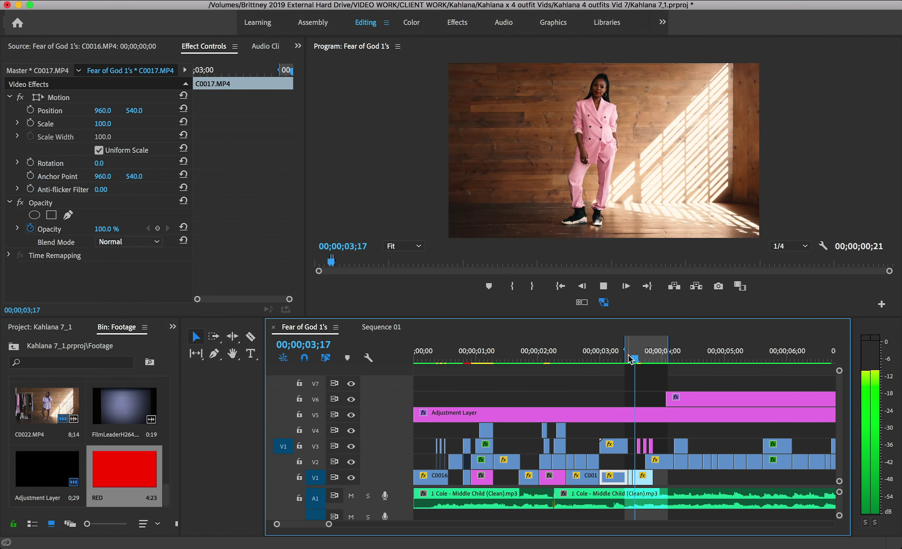
key("space")
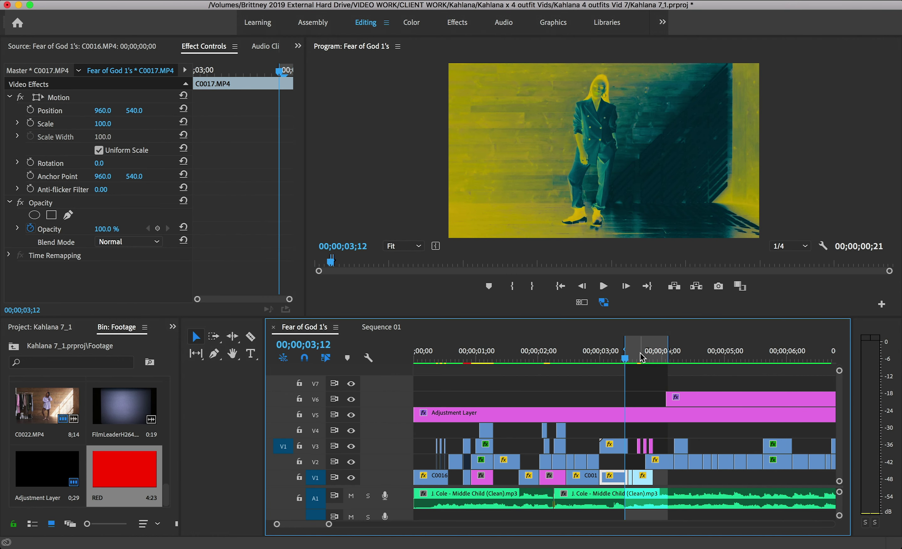
- Scrub from the glitch section to the split screen at 00;00;04;10 and compare the settings of the stacked C0002 and C0014 clips
left_click_drag(626, 358, 637, 358)
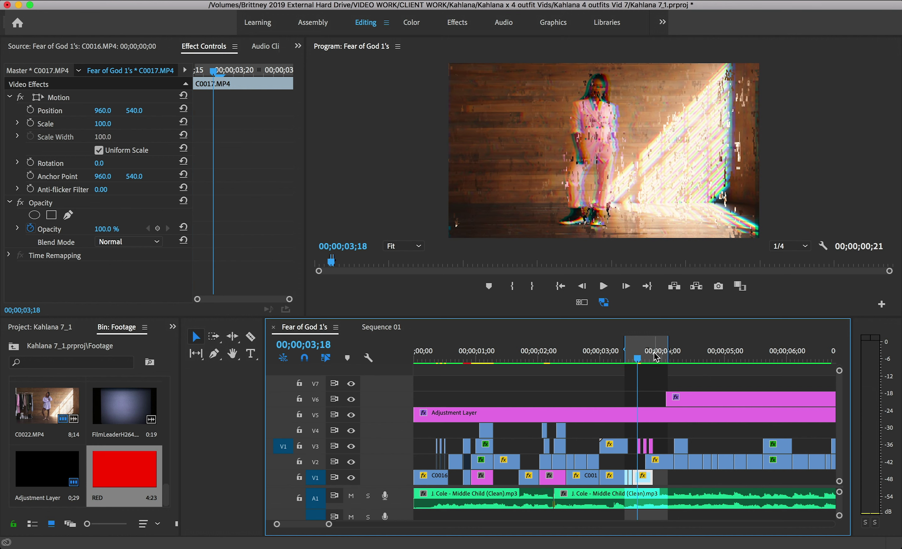
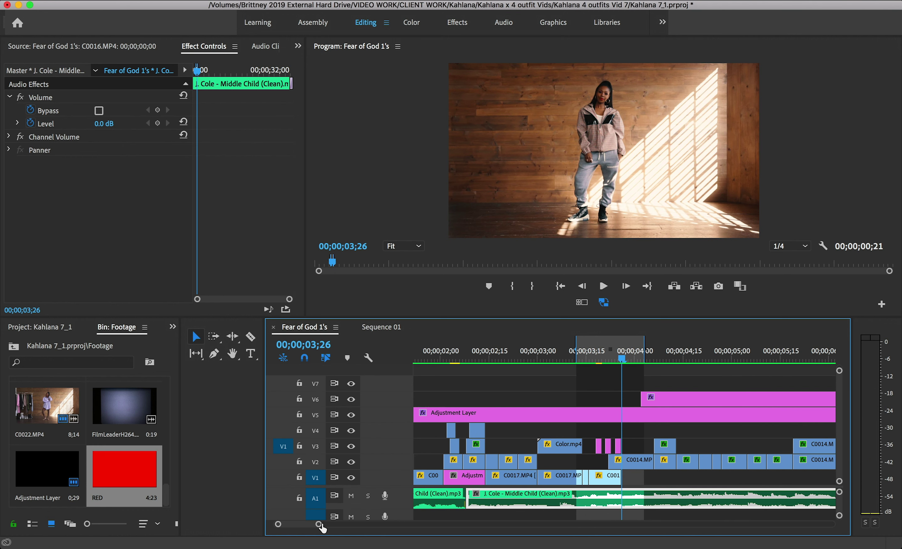
left_click_drag(625, 355, 641, 357)
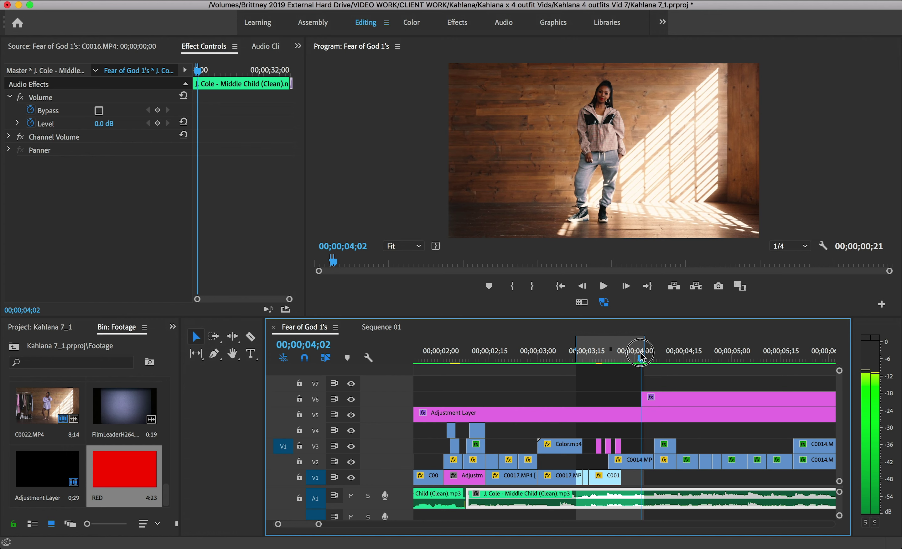
left_click_drag(317, 524, 306, 524)
left_click_drag(639, 358, 678, 358)
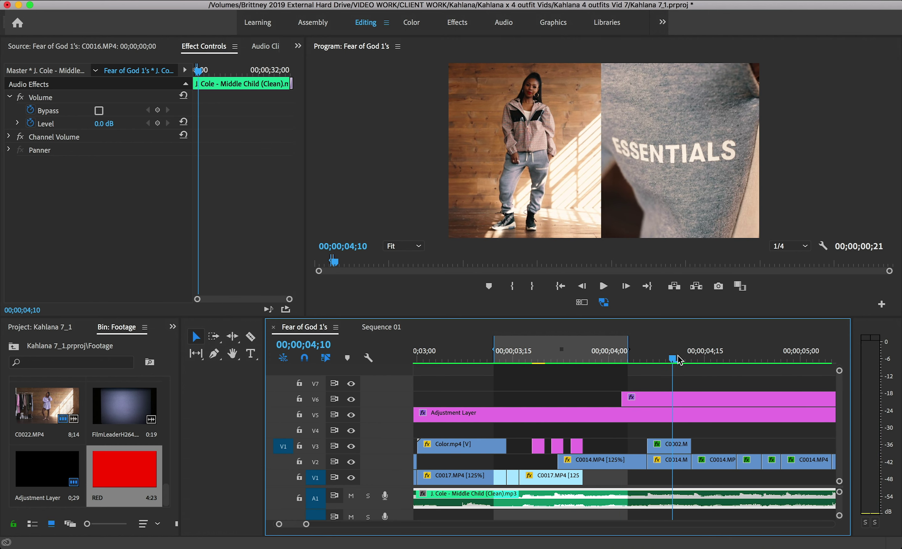
left_click(673, 450)
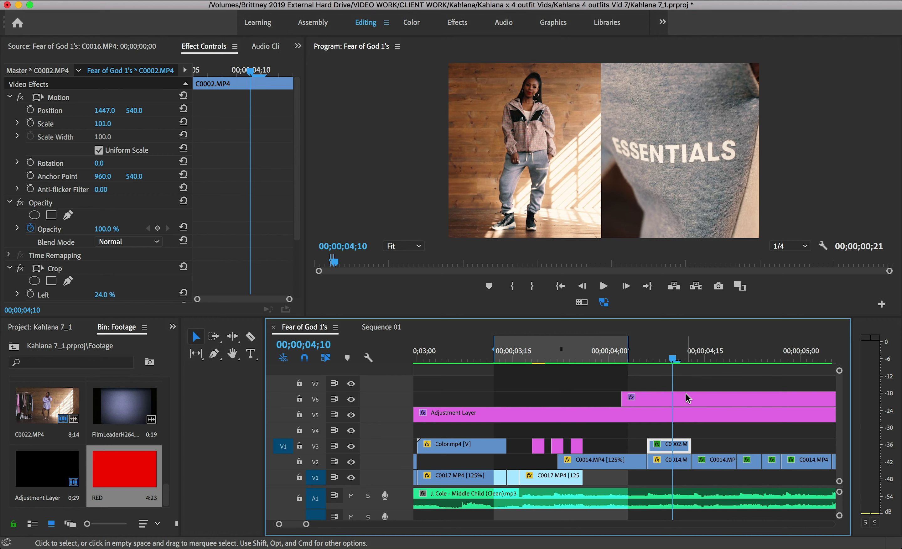
left_click(677, 463)
left_click(685, 451)
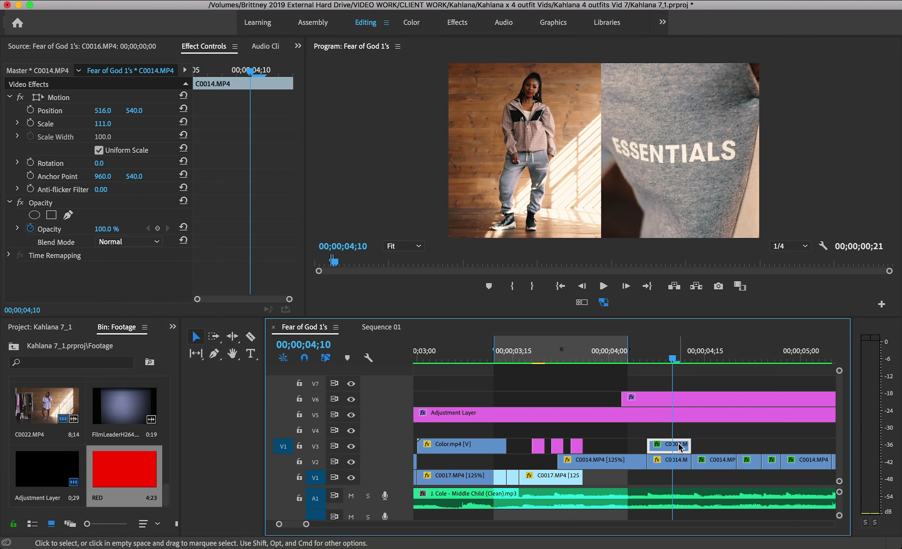
left_click(663, 467)
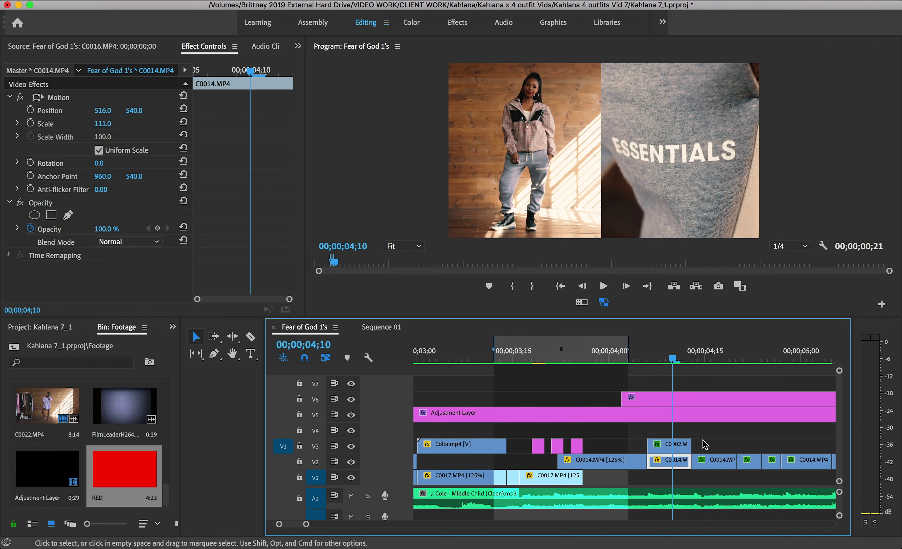
left_click(681, 446)
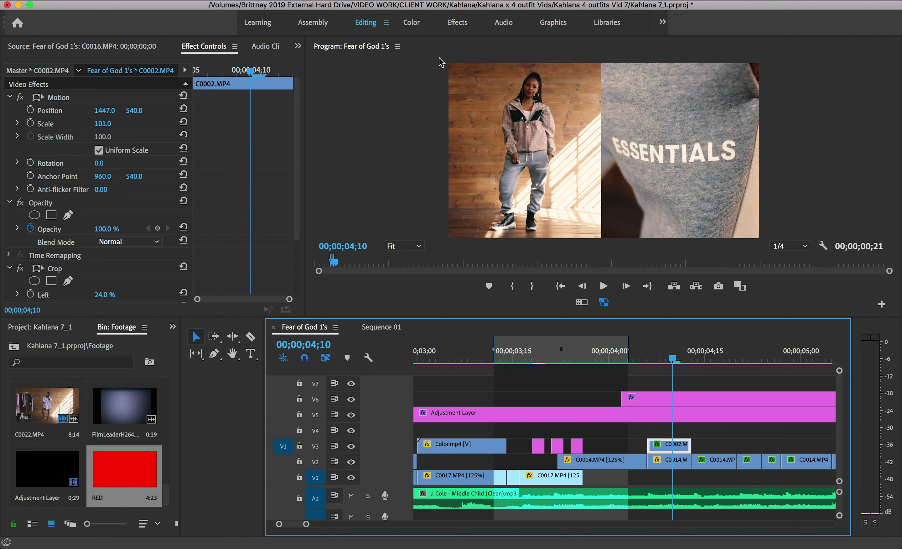
- Reduce the C0002 clip's left crop to 0% to show the uncropped overlay, and set it to 23%
scroll(232, 142, "down", 4)
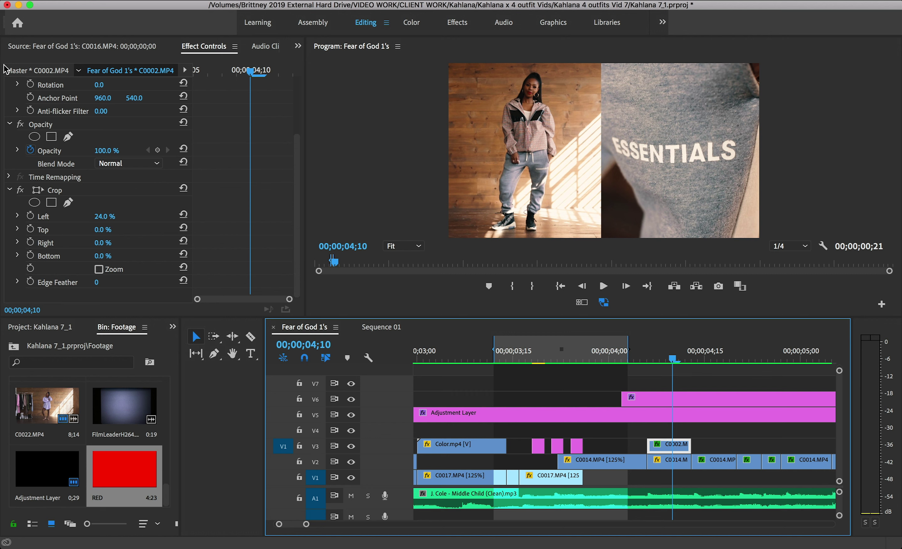
scroll(258, 213, "up", 1)
left_click_drag(98, 242, 66, 242)
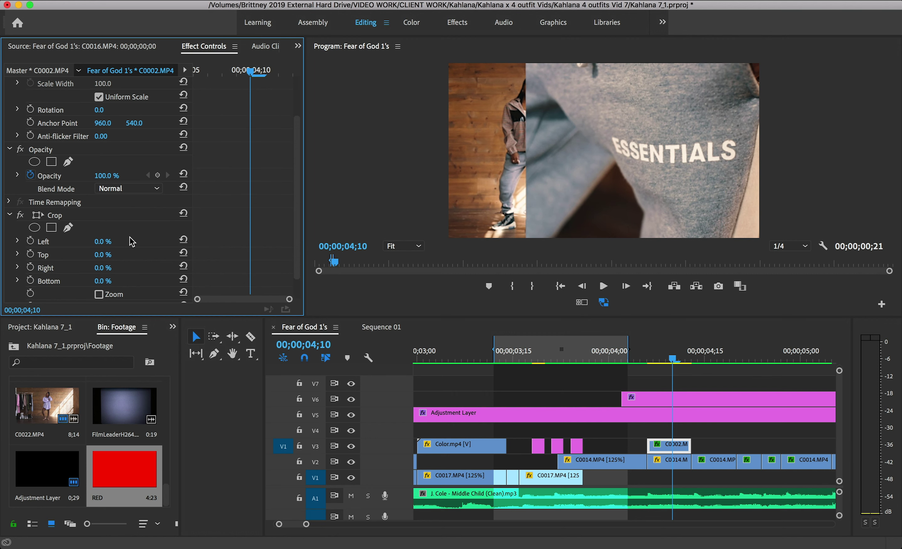
left_click_drag(101, 242, 131, 242)
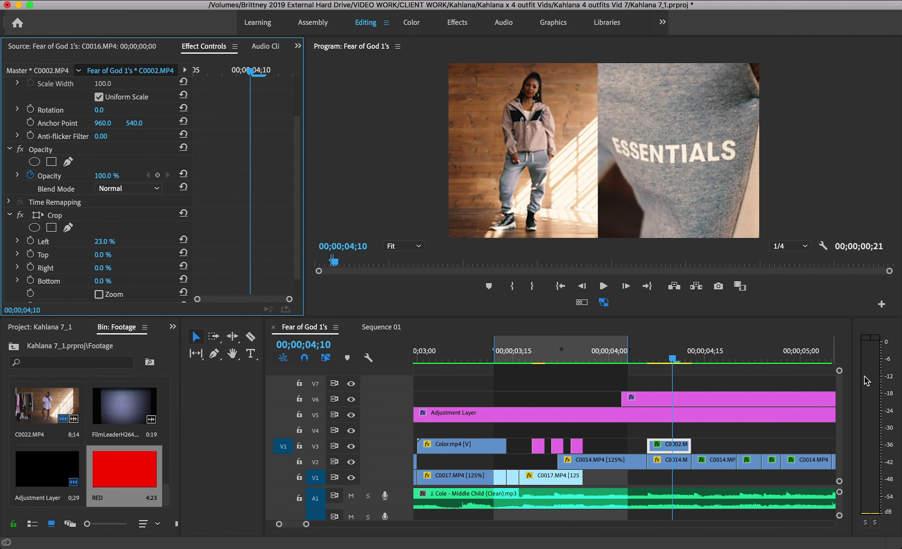
- Delete the first of the two Magnify effects from the V2 C0014 clip that starts at 00;00;04;13
mouse_move(659, 358)
left_mouse_down()
mouse_move(697, 363)
mouse_move(643, 375)
mouse_move(678, 371)
mouse_move(673, 364)
left_mouse_up()
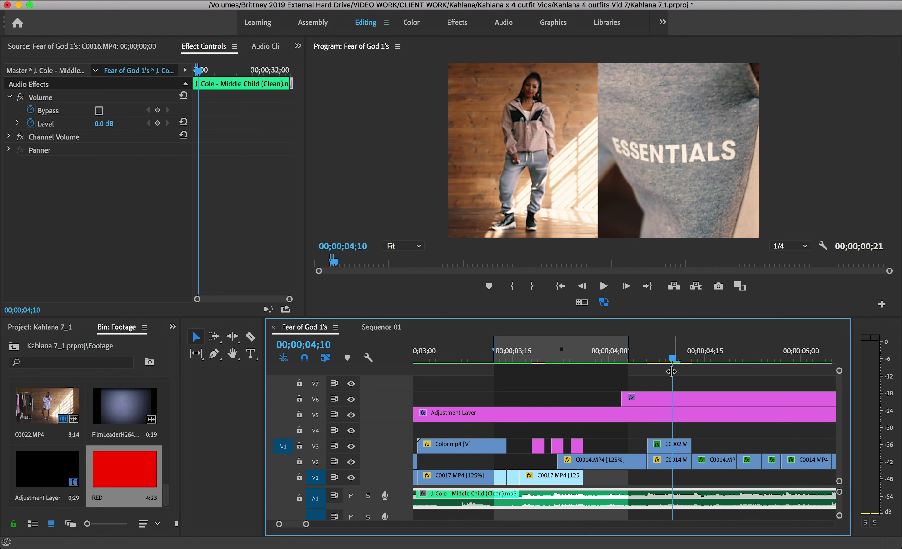
left_click(690, 364)
key("minus")
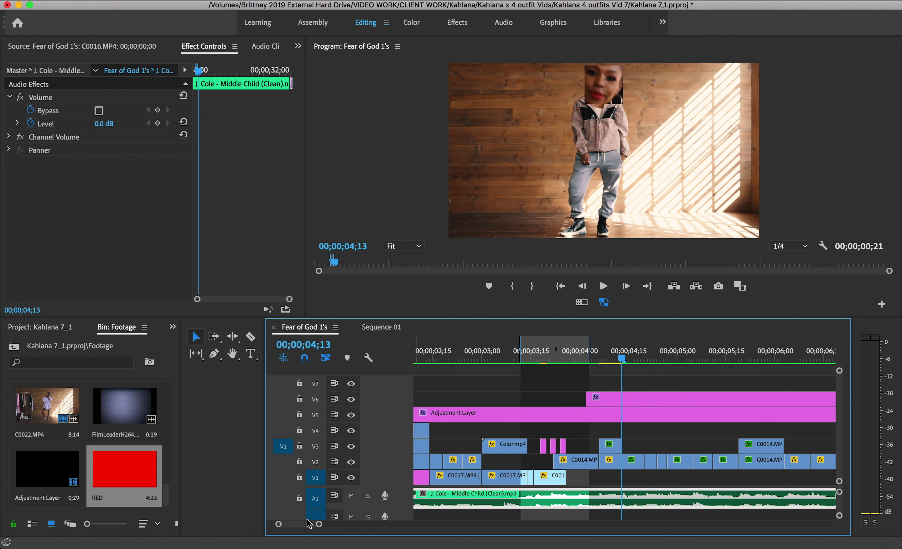
left_click_drag(319, 526, 297, 524)
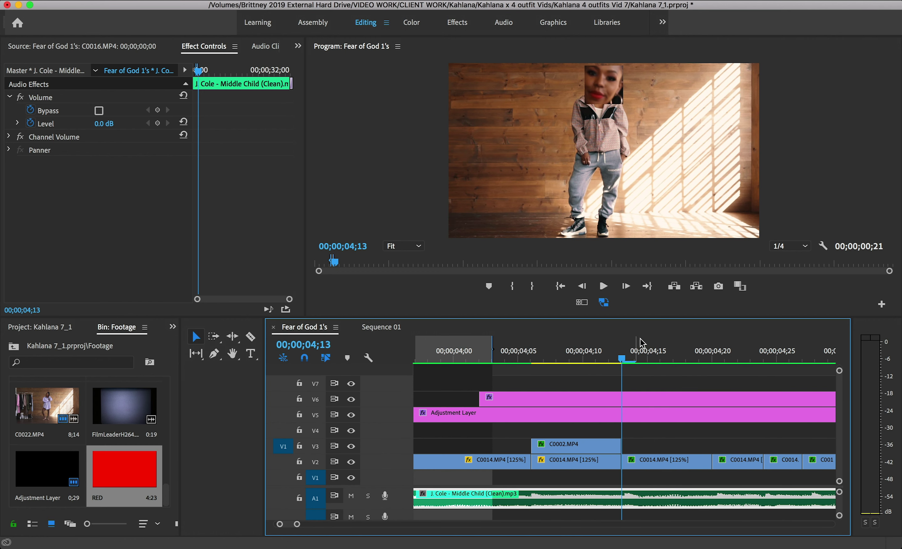
left_click(634, 356)
mouse_move(633, 357)
left_mouse_down()
mouse_move(708, 357)
mouse_move(626, 374)
left_mouse_up()
left_click(661, 466)
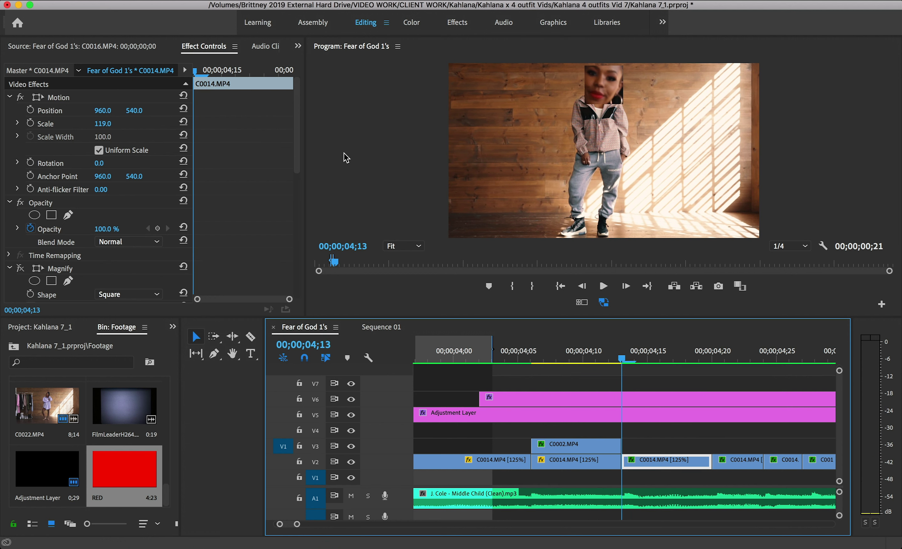
scroll(207, 204, "down", 10)
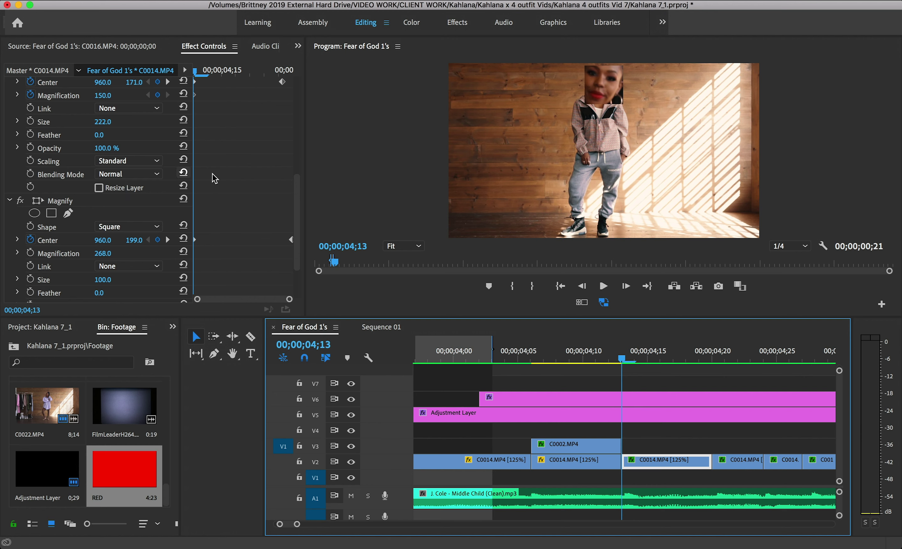
scroll(297, 175, "up", 5)
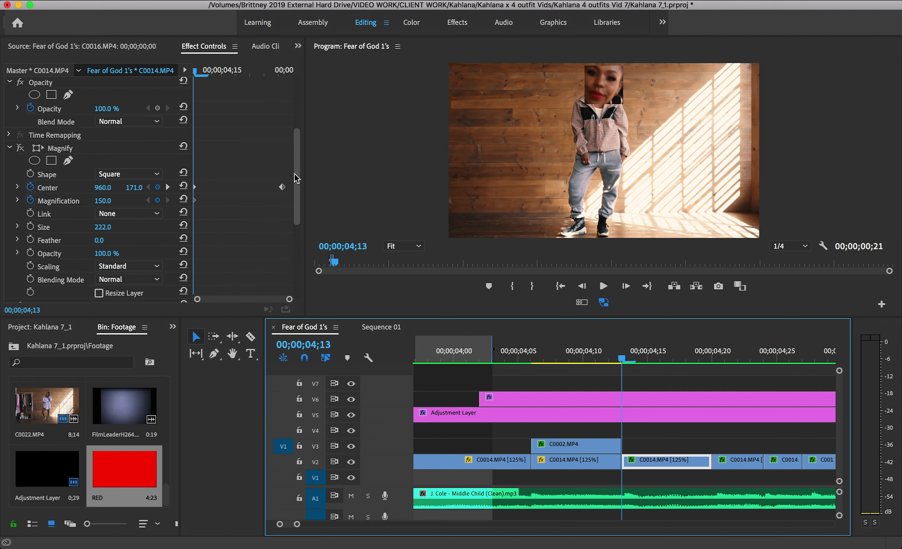
scroll(294, 175, "down", 2)
left_click(51, 125)
key("Delete")
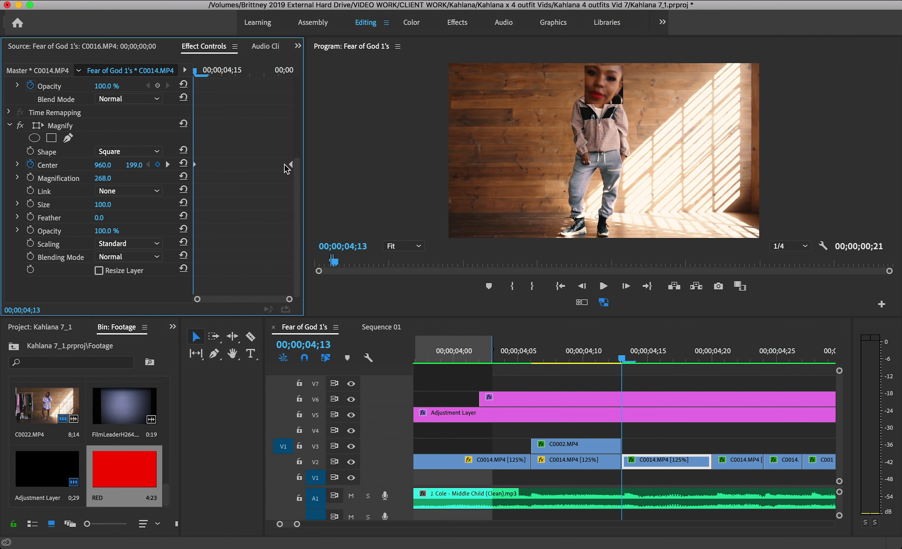
- Try the Circle shape on the remaining Magnify effect and switch it back to Square
left_click(154, 152)
left_click(147, 164)
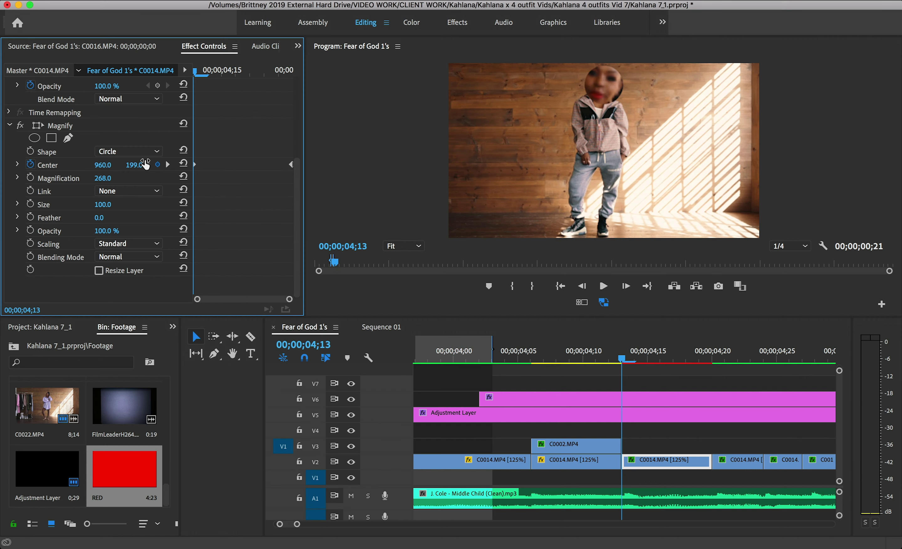
left_click(149, 152)
left_click(132, 178)
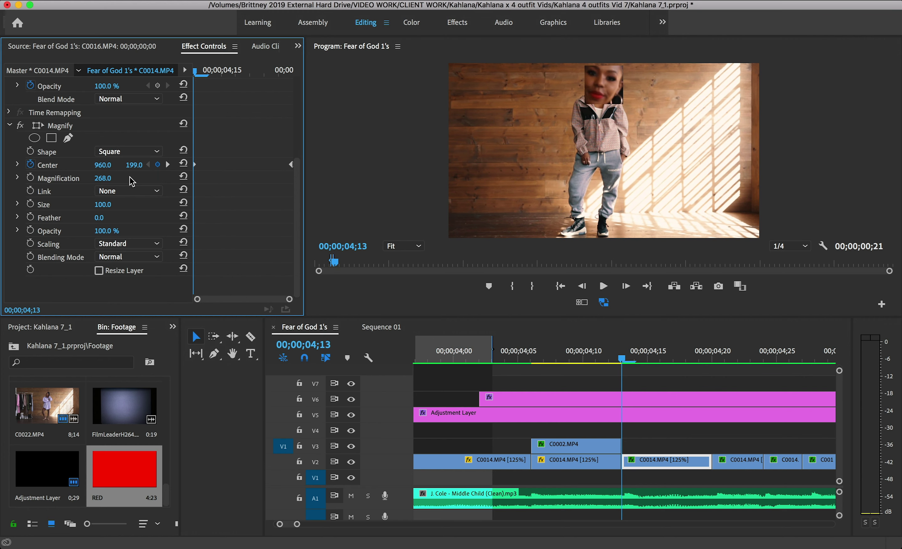
- Try Full playback resolution in the program preview and return it to 1/4
left_click(793, 247)
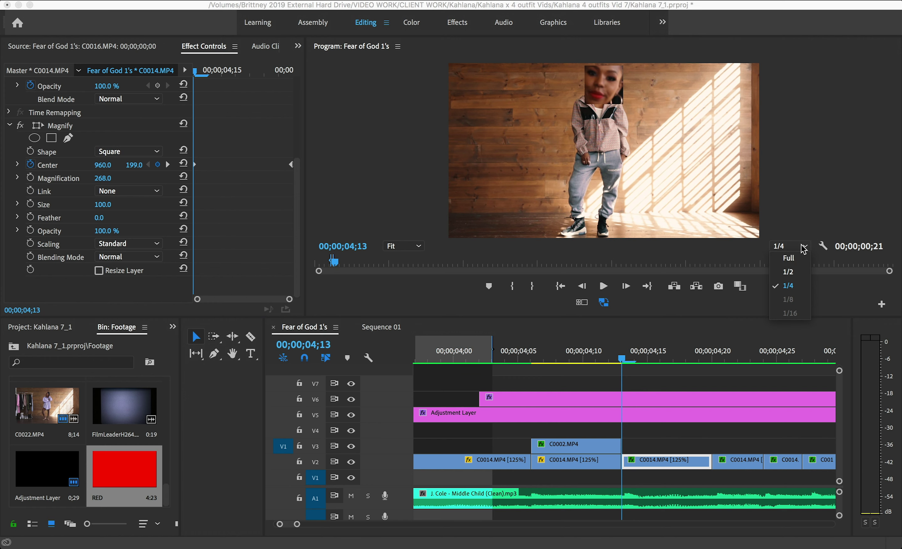
left_click(786, 258)
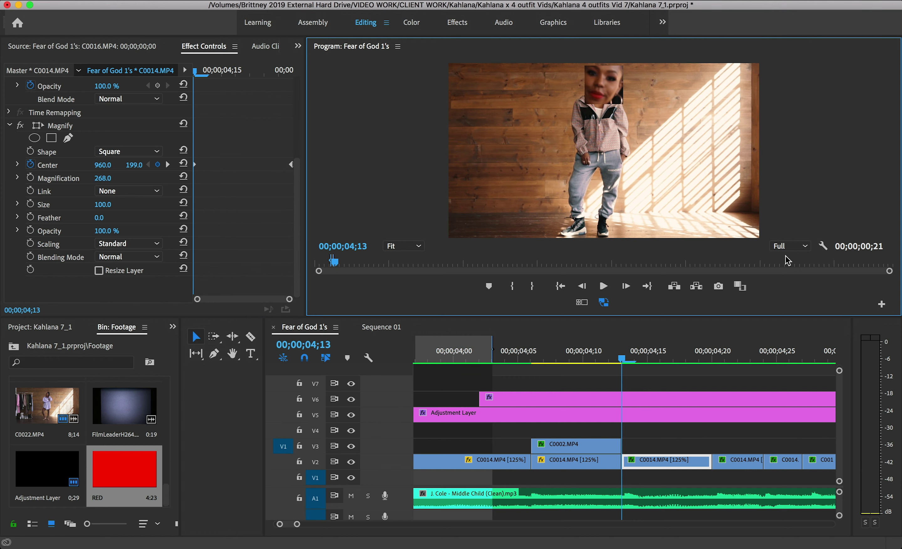
left_click(800, 246)
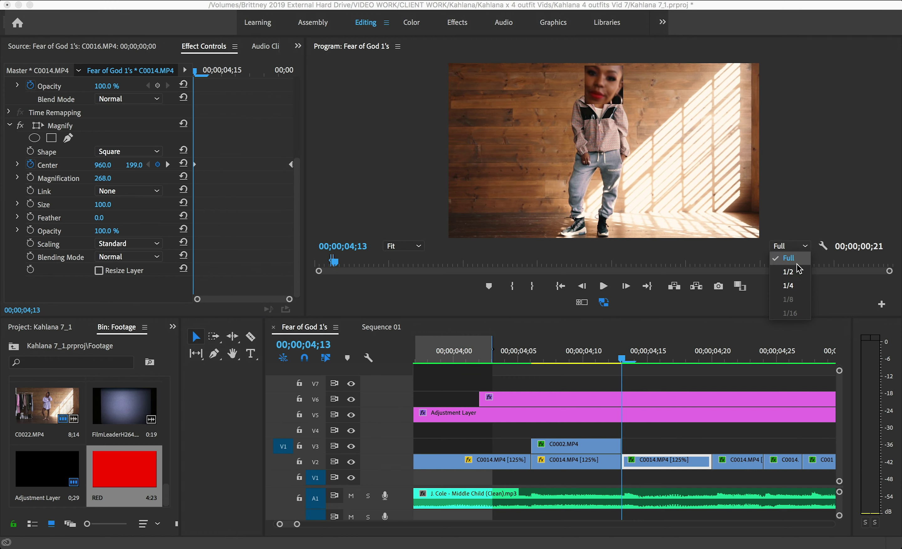
left_click(789, 286)
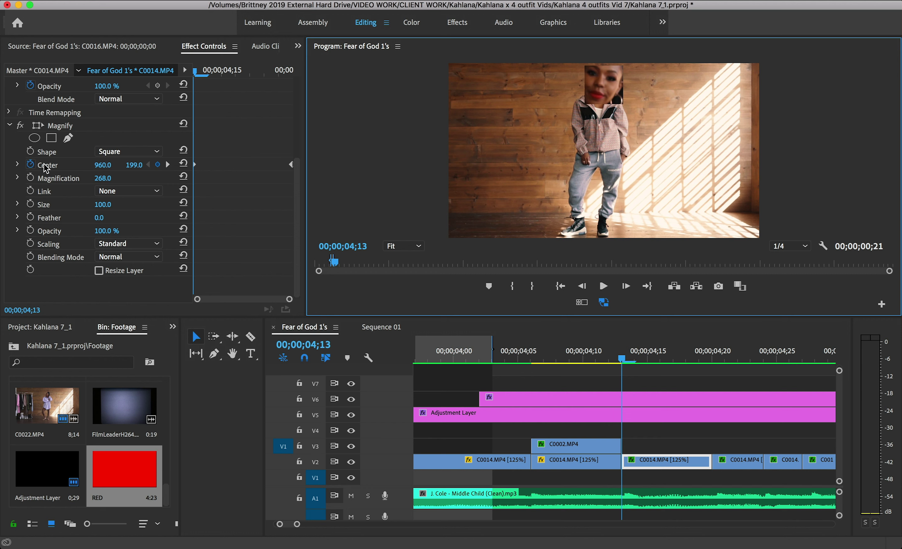
- Scrub through the magnified C0014 clip to 00;00;04;19 and examine its Magnify Center keyframes
left_click_drag(628, 355, 707, 364)
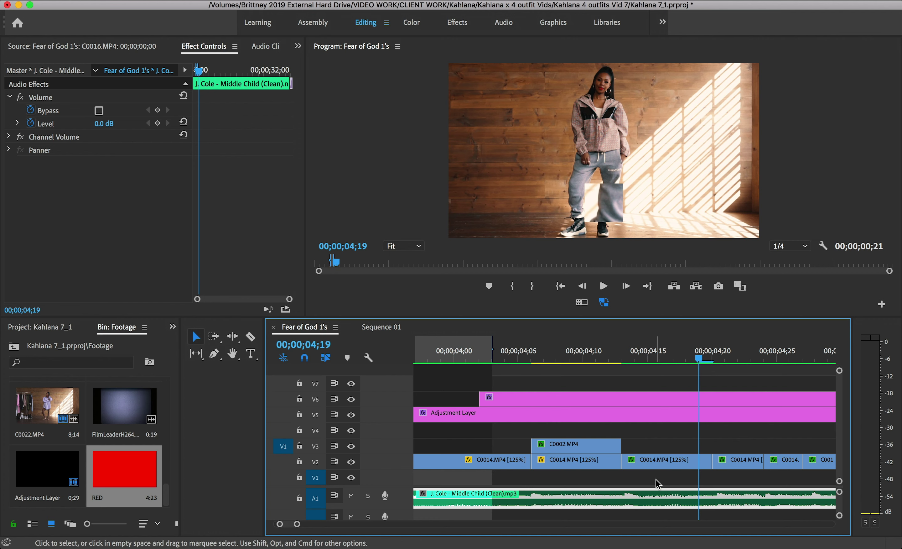
left_click(666, 465)
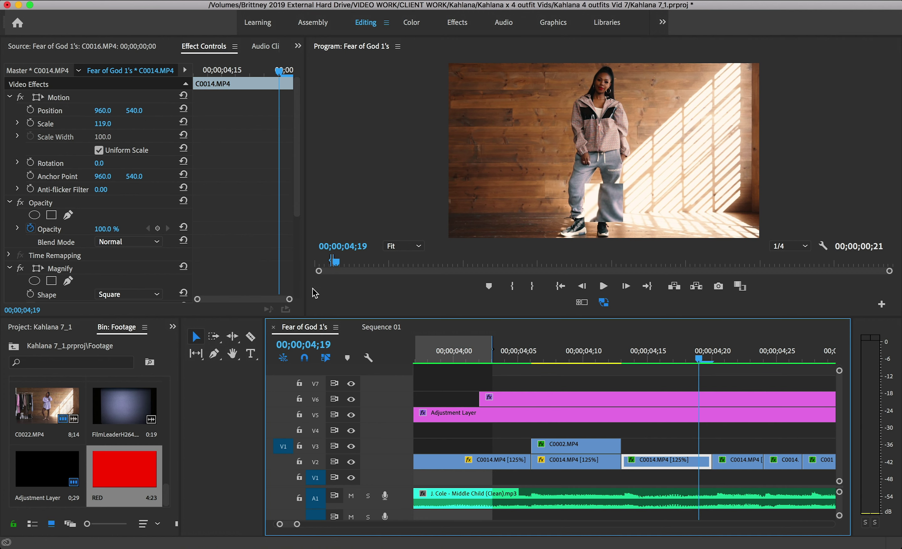
scroll(208, 188, "down", 5)
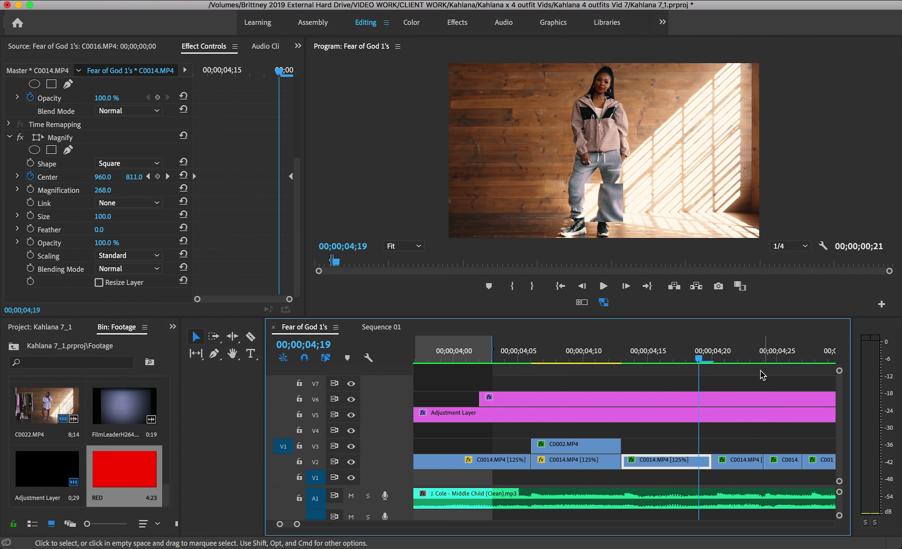
- Toggle the Offset effect off and on for the C0014 clip at 00;00;04;21, and set its Shift Center To horizontal value to 1382
left_click_drag(653, 355, 725, 362)
left_click_drag(300, 527, 310, 525)
key("d")
scroll(230, 229, "down", 2)
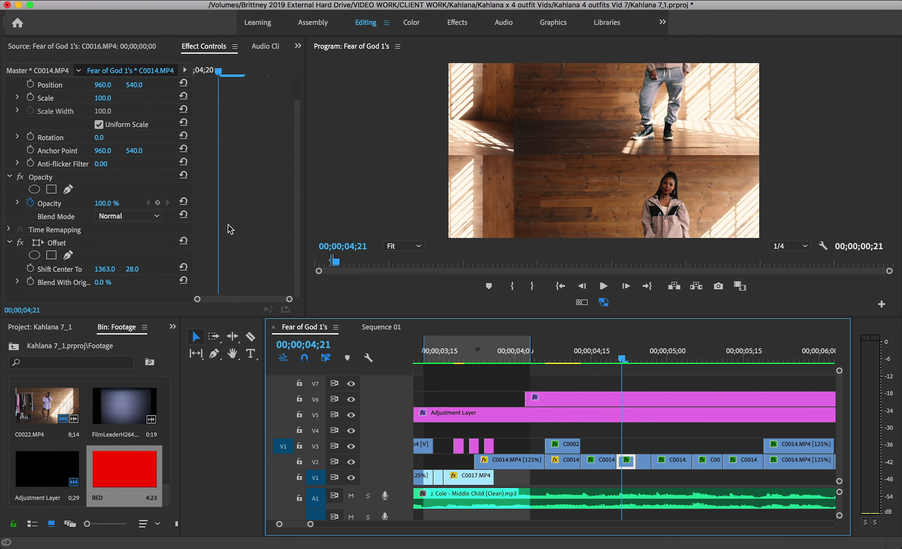
left_click(20, 243)
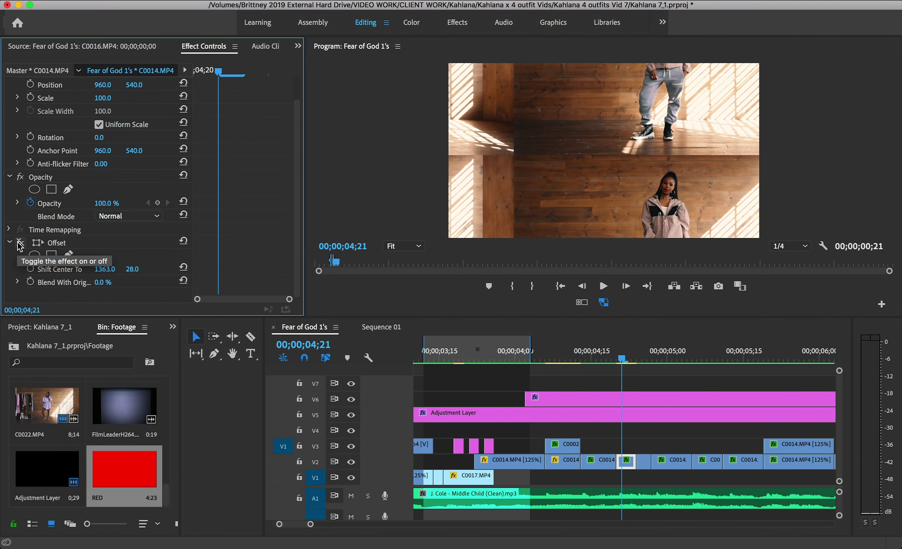
left_click(20, 243)
mouse_move(105, 269)
left_mouse_down()
mouse_move(70, 268)
mouse_move(111, 272)
left_mouse_up()
left_click(622, 355)
left_click_drag(310, 524, 295, 525)
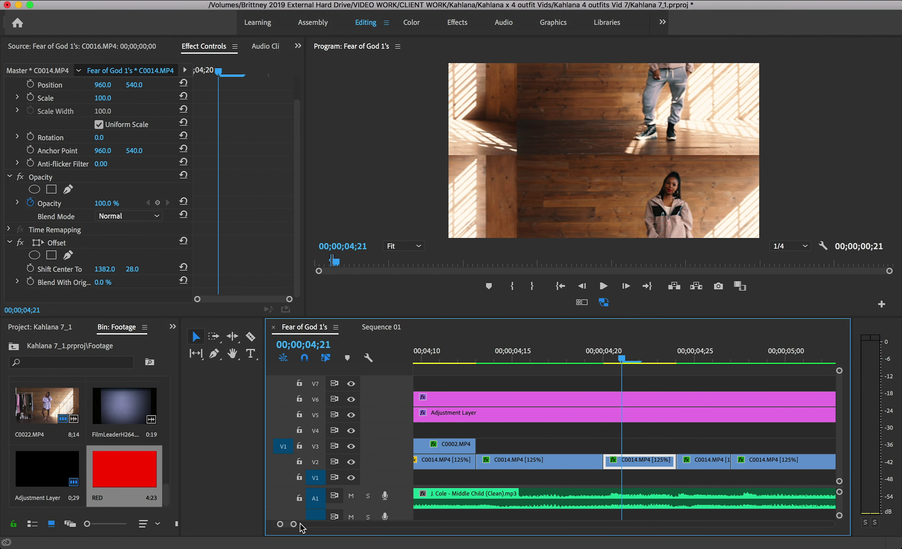
- Scrub to 00;00;04;25 and examine the Find Edges settings of the short C0014 clip on V2
left_click(547, 357)
left_click_drag(547, 358, 665, 359)
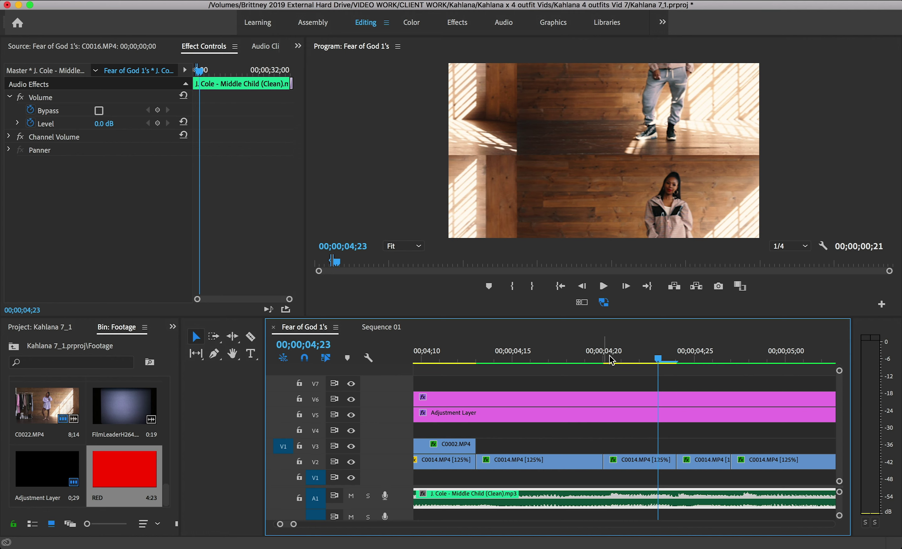
mouse_move(458, 357)
left_mouse_down()
mouse_move(427, 357)
mouse_move(696, 372)
left_mouse_up()
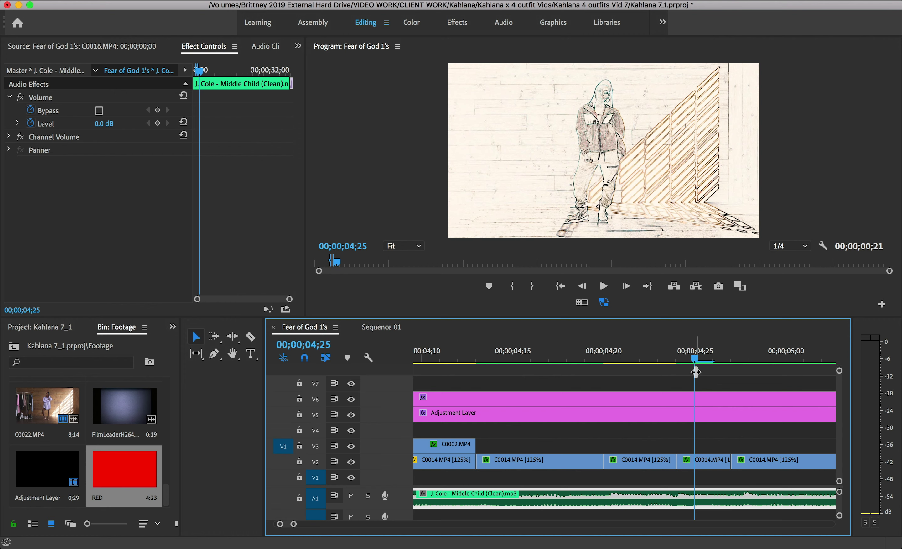
left_click(702, 463)
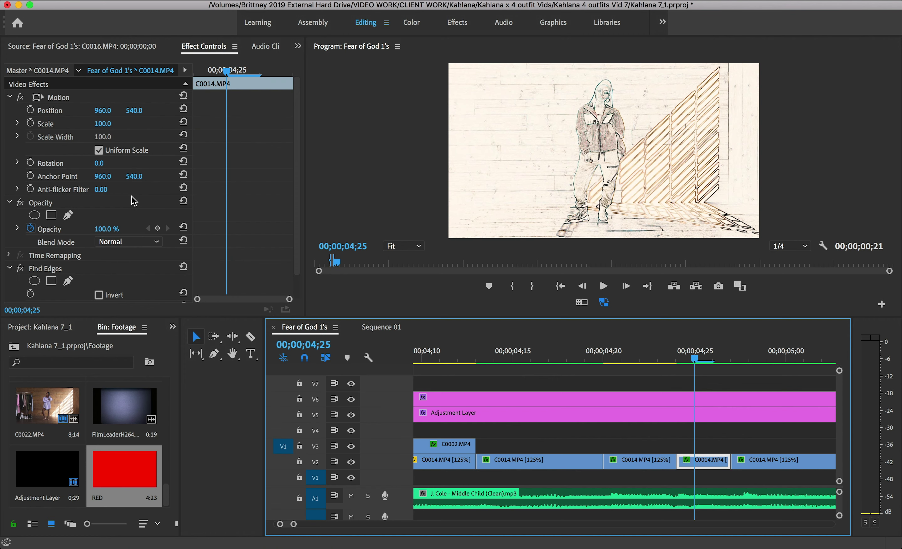
scroll(298, 202, "down", 2)
- Search the effects library for FIND EDGES
left_click(172, 327)
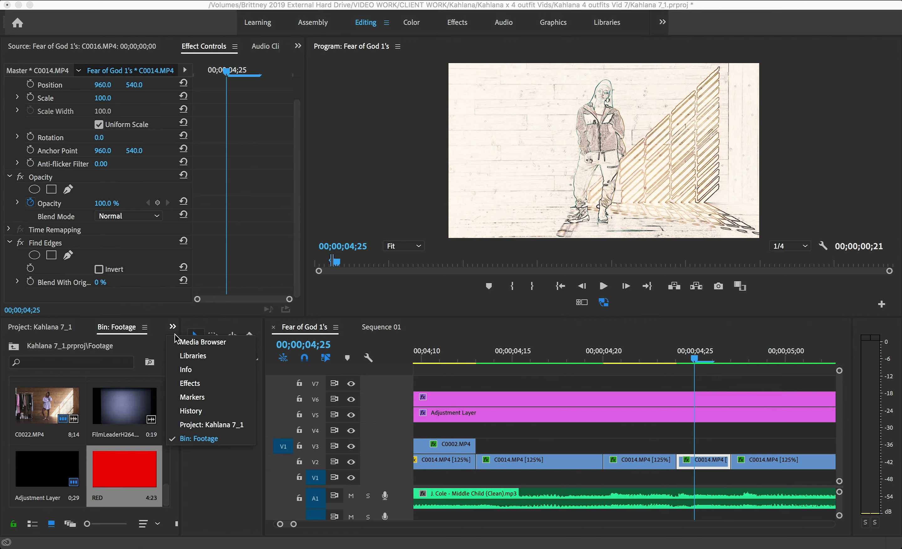
left_click(192, 384)
left_click(100, 349)
type("FIMD E")
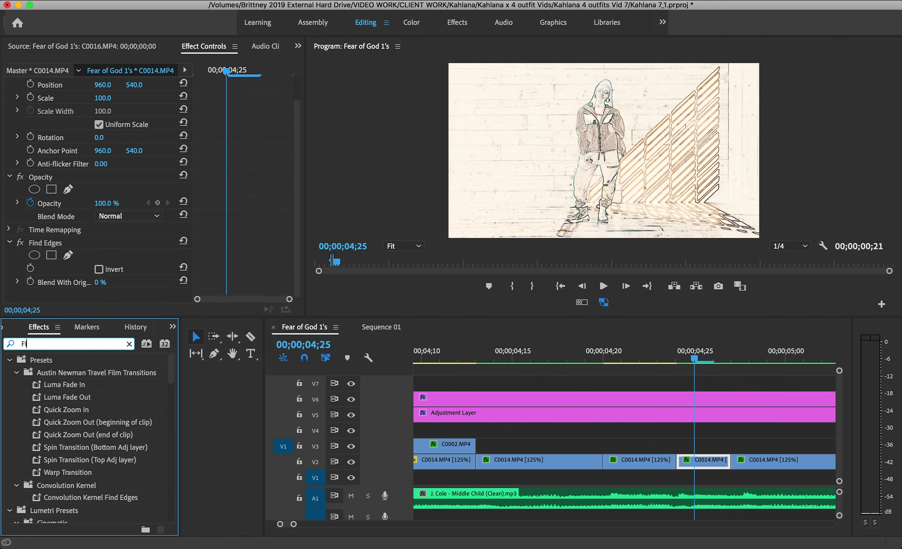
key("BackSpace")
key("BackSpace")
type("ND EDGES")
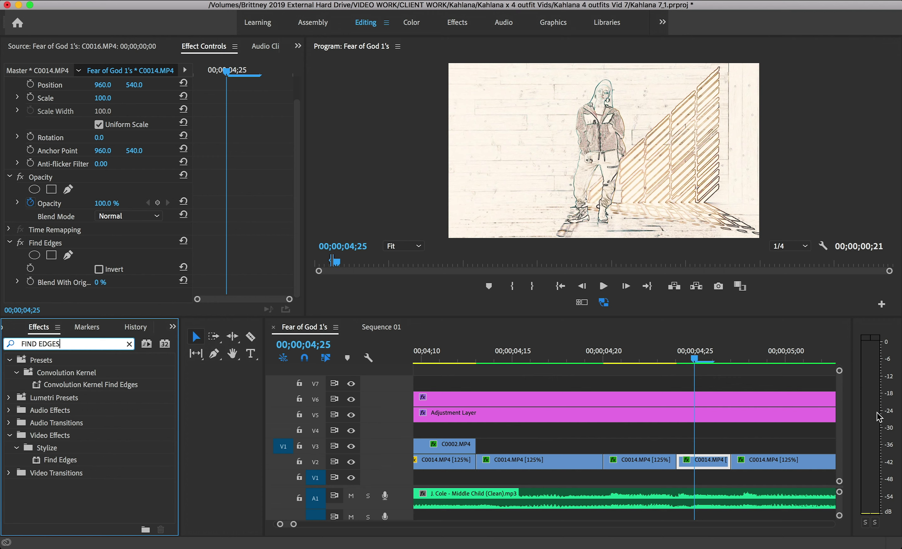
- Toggle the Find Edges effect off and on, and step through the clip from 00;00;04;24 to 00;00;04;27
left_click(20, 242)
left_click(20, 242)
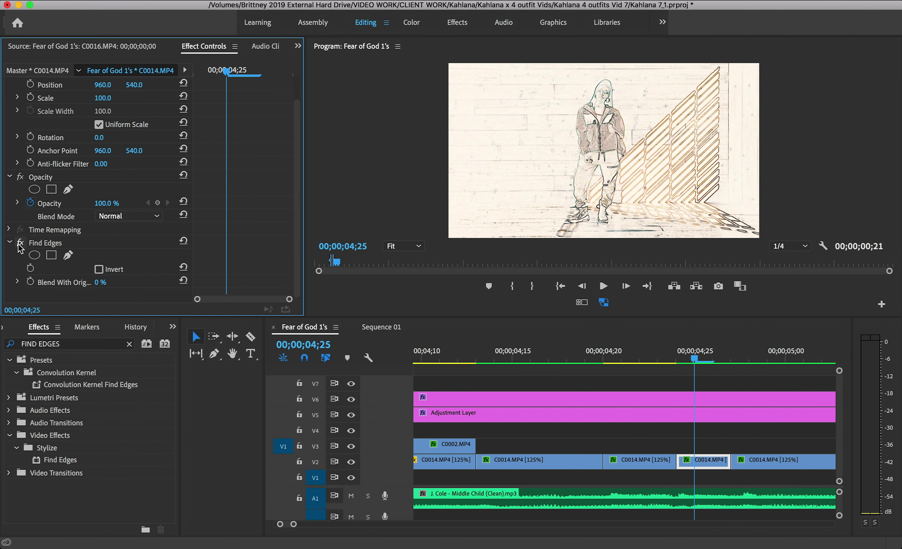
left_click(674, 352)
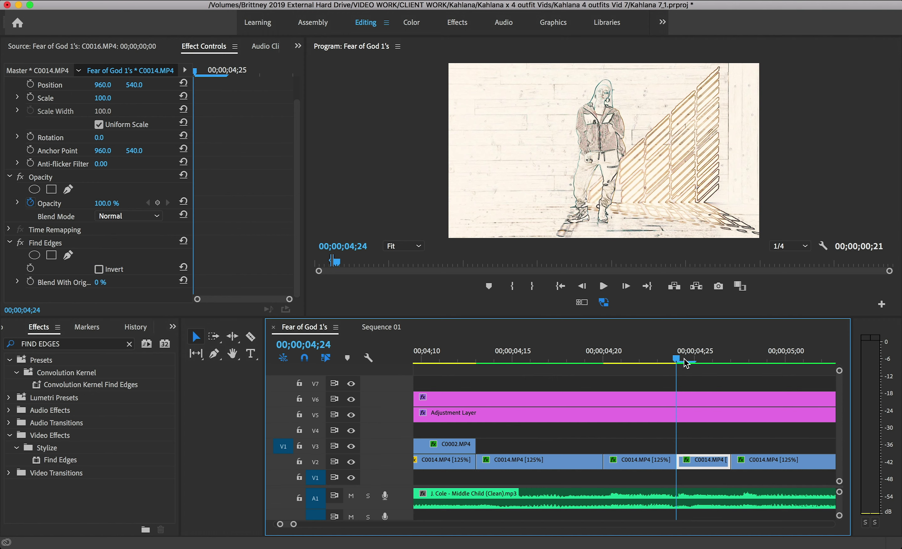
left_click(731, 354)
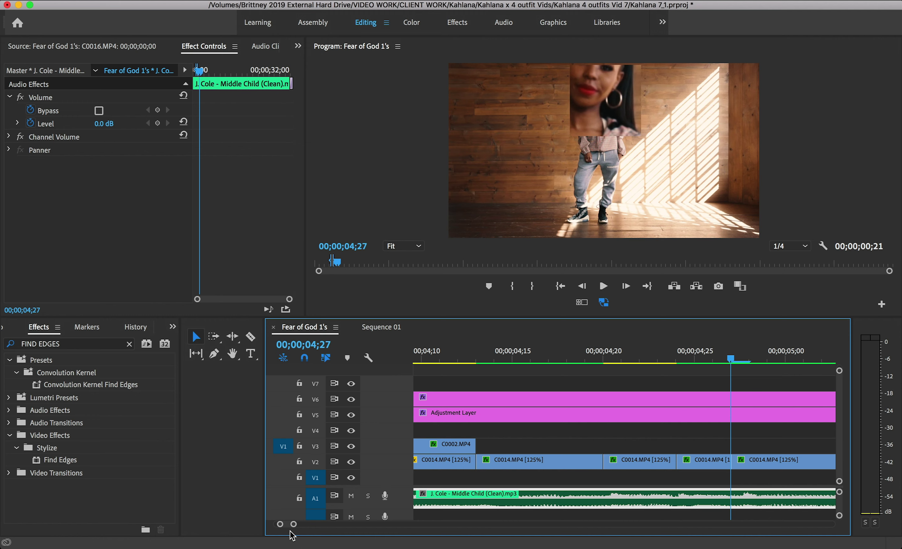
- Scrub to 00;00;05;05 and examine the Paint Bucket settings of the C0014 clip on V2
left_click_drag(293, 525, 308, 524)
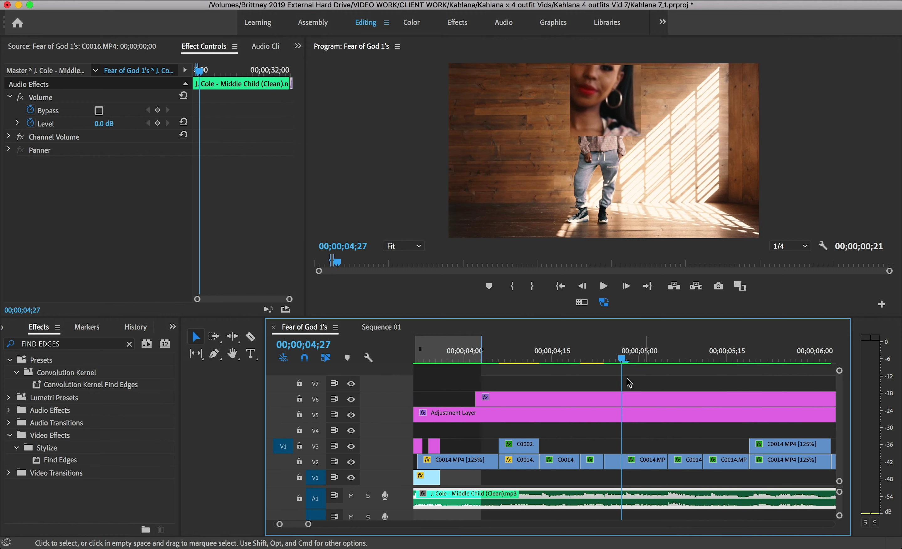
left_click_drag(624, 360, 669, 360)
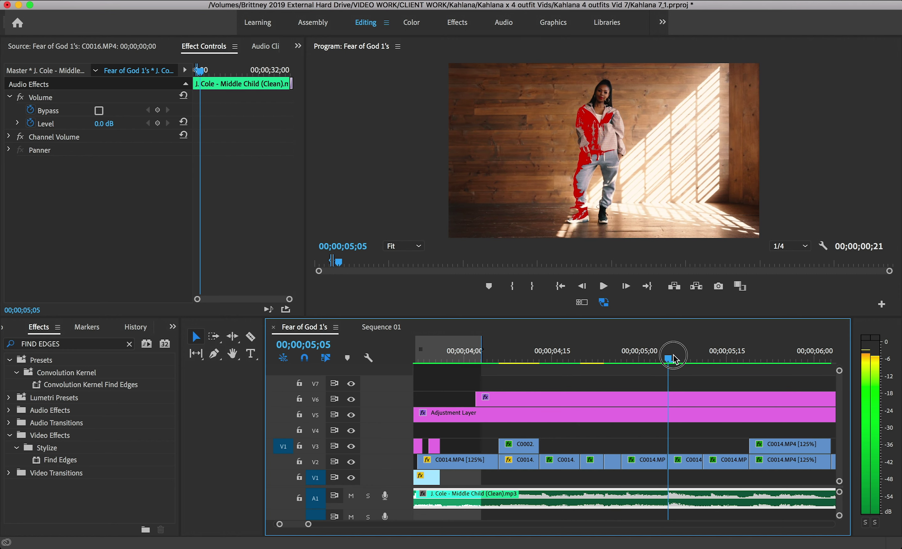
left_click(685, 462)
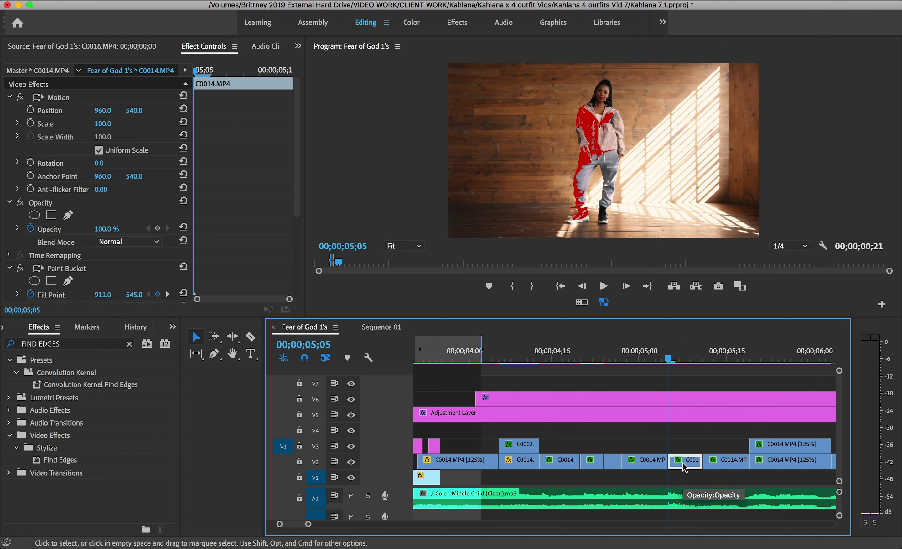
scroll(110, 166, "down", 5)
- Review the Paint Bucket's Fill Selector options, try Stroke as its stroke type, and switch it back to Antialias
left_click(138, 177)
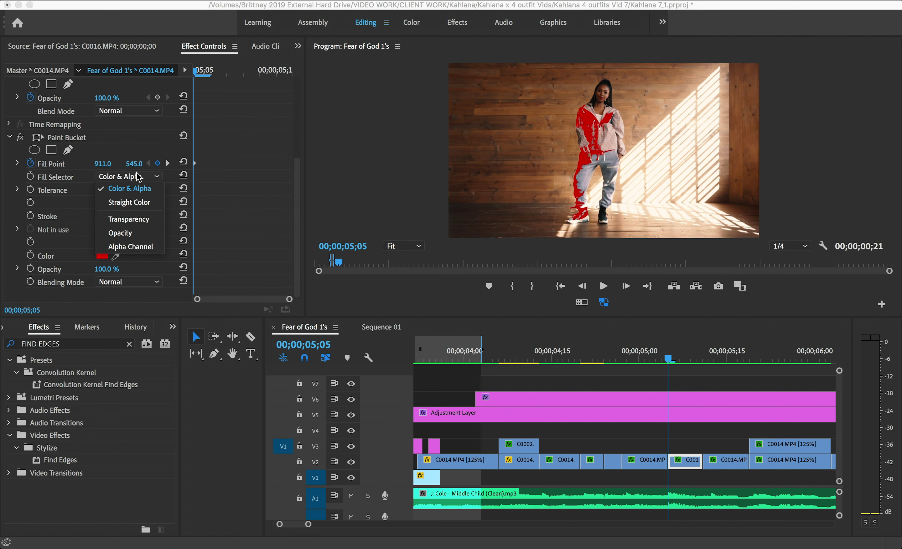
left_click(233, 193)
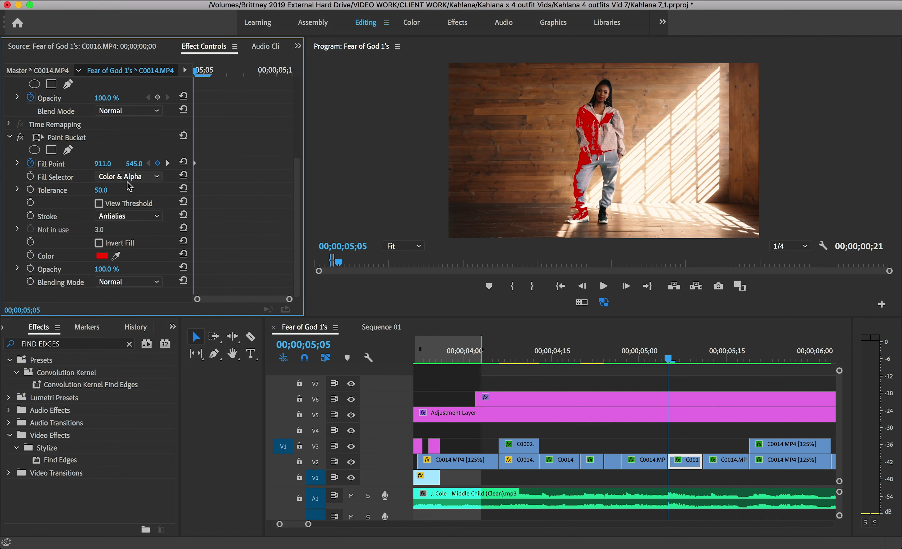
left_click(139, 218)
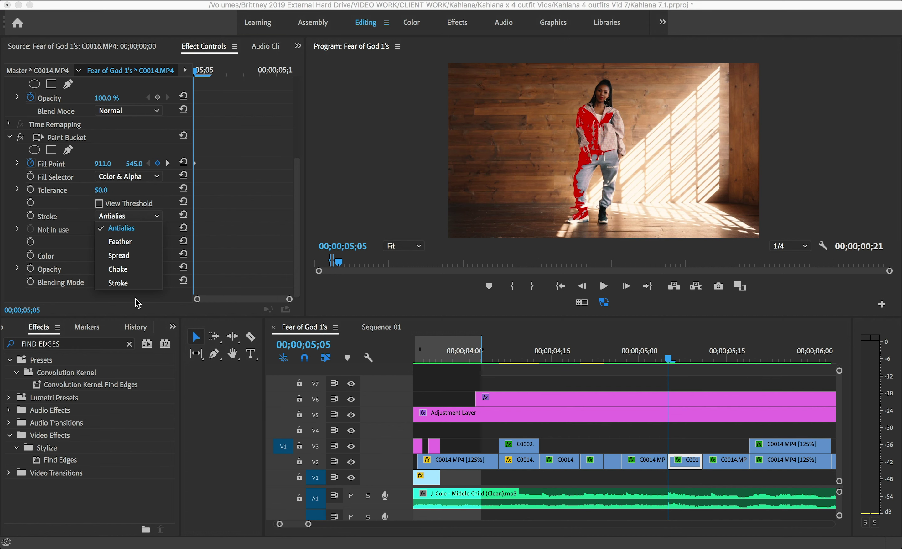
left_click(137, 283)
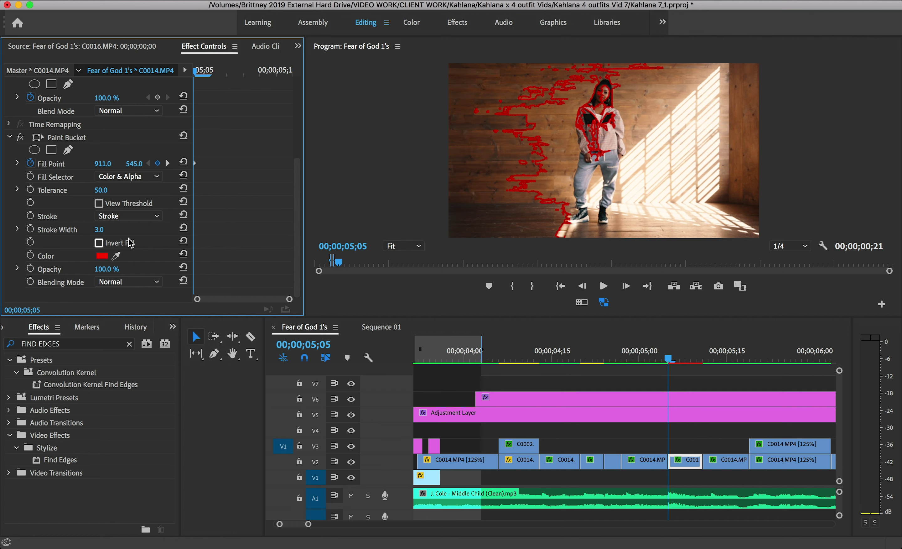
left_click(129, 216)
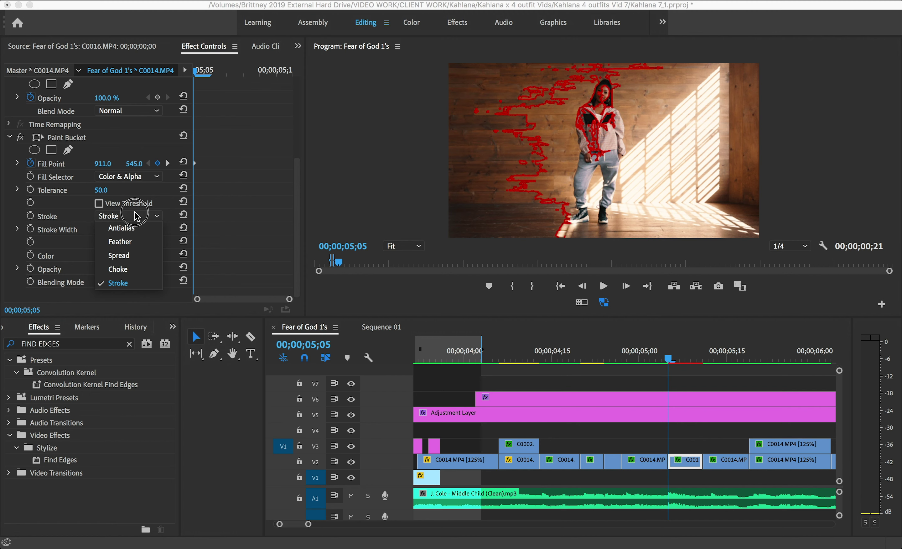
left_click(131, 228)
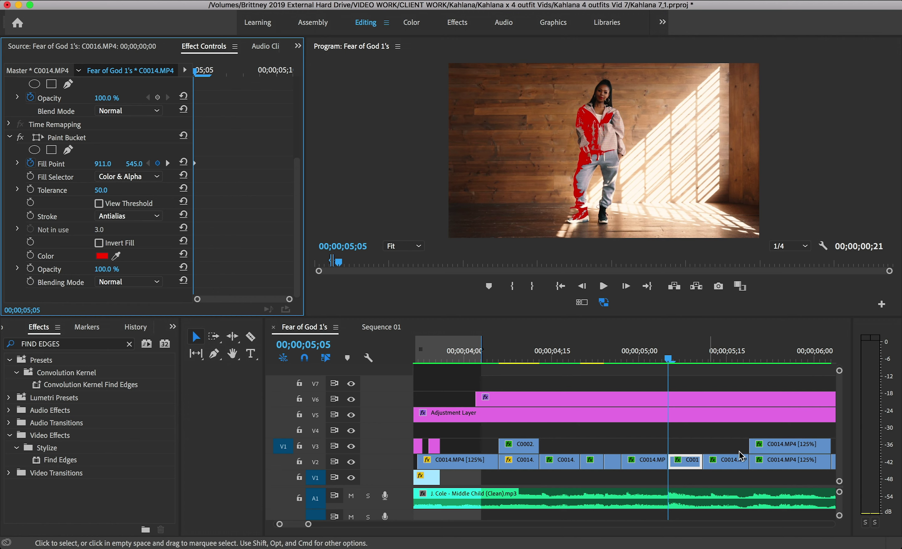
- Scrub through the Paint Bucket section to 00;00;05;27 and examine the scaled C0014 overlay clip's effects on V3
left_click(681, 358)
mouse_move(682, 359)
left_mouse_down()
mouse_move(674, 359)
mouse_move(691, 362)
mouse_move(670, 359)
mouse_move(696, 358)
mouse_move(673, 368)
mouse_move(694, 366)
left_mouse_up()
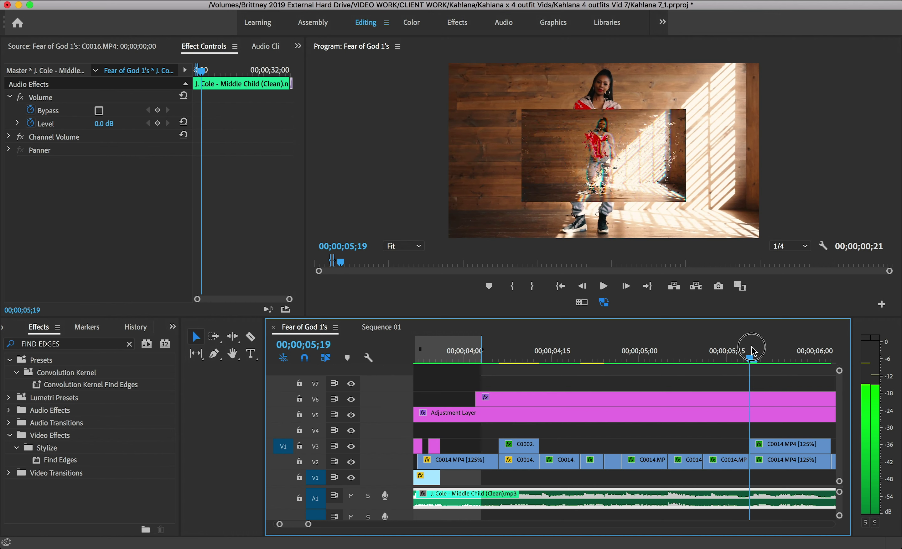
left_click_drag(750, 357, 797, 364)
left_click(785, 444)
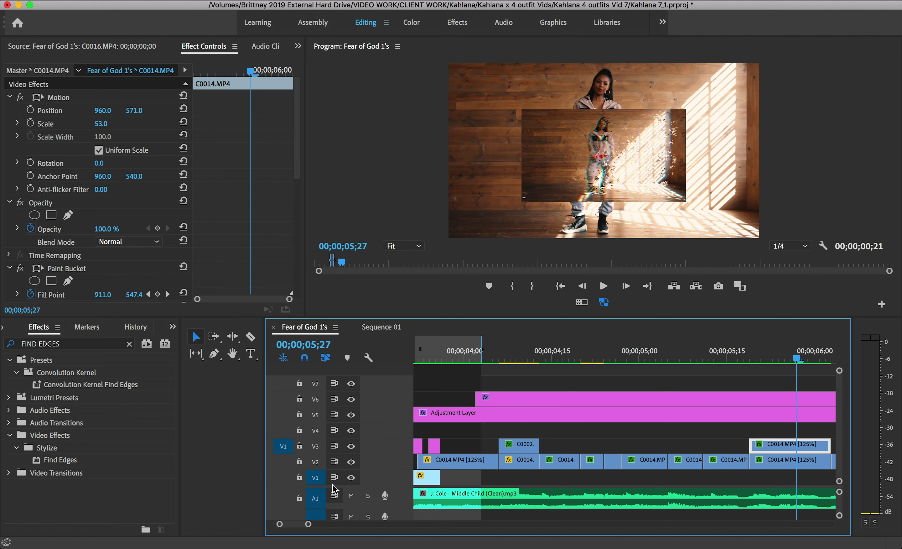
left_click_drag(308, 524, 331, 523)
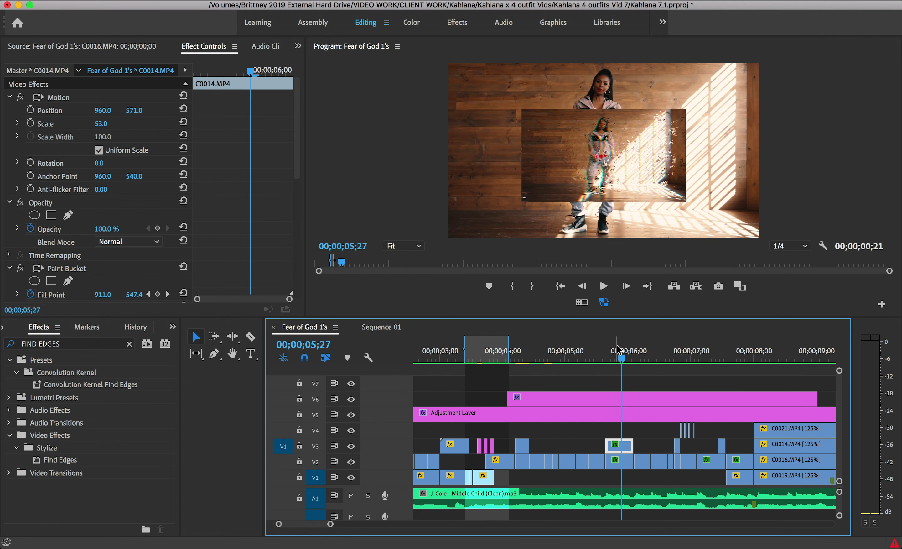
- Mark the range from the sequence start to 00;00;06;02 and play it back
left_click(635, 357)
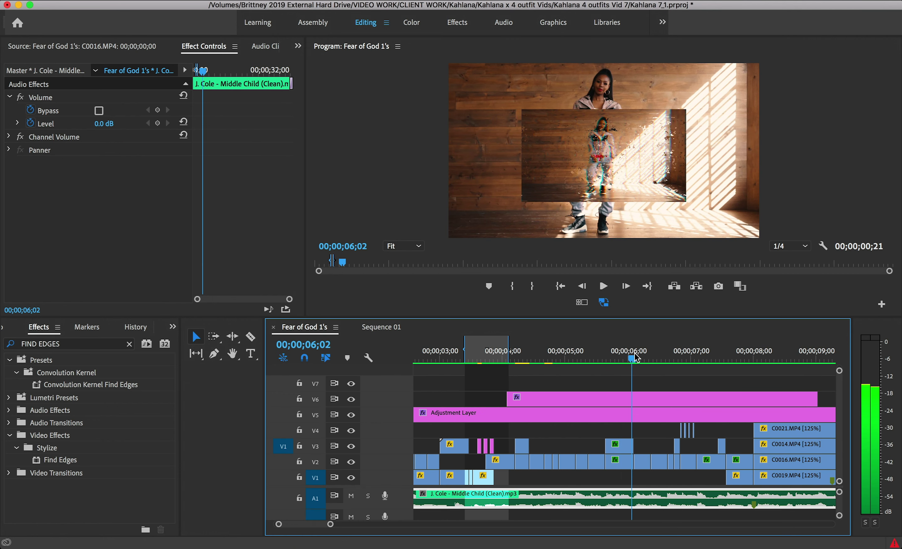
key("o")
left_click(432, 353)
key("Up")
key("Up")
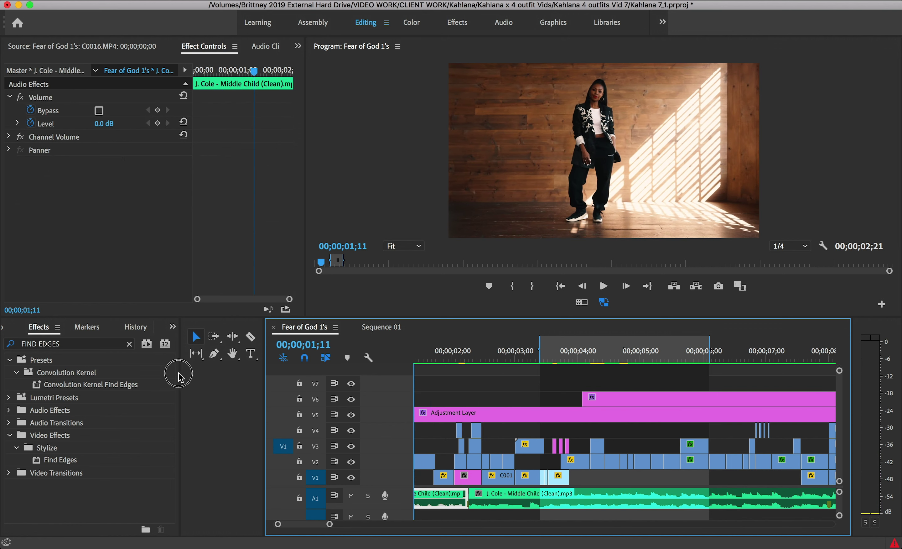
key("space")
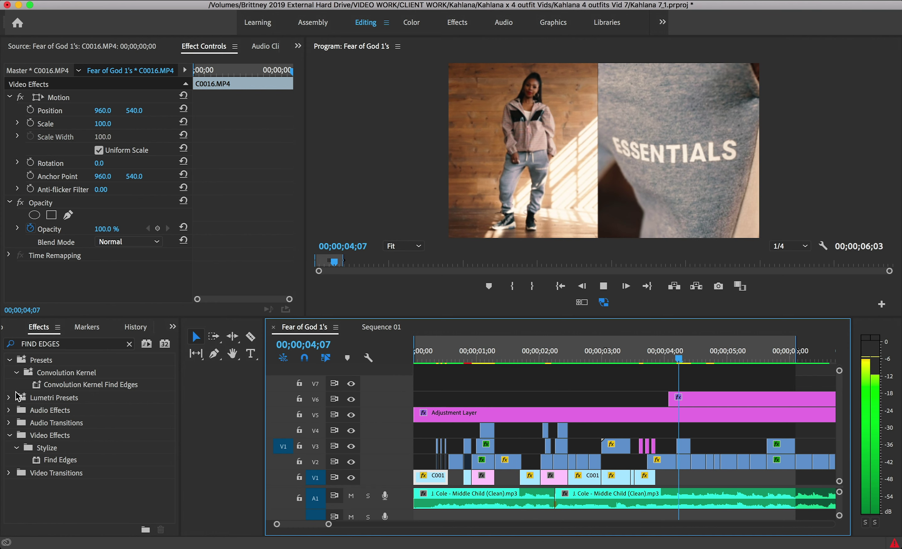
key("d")
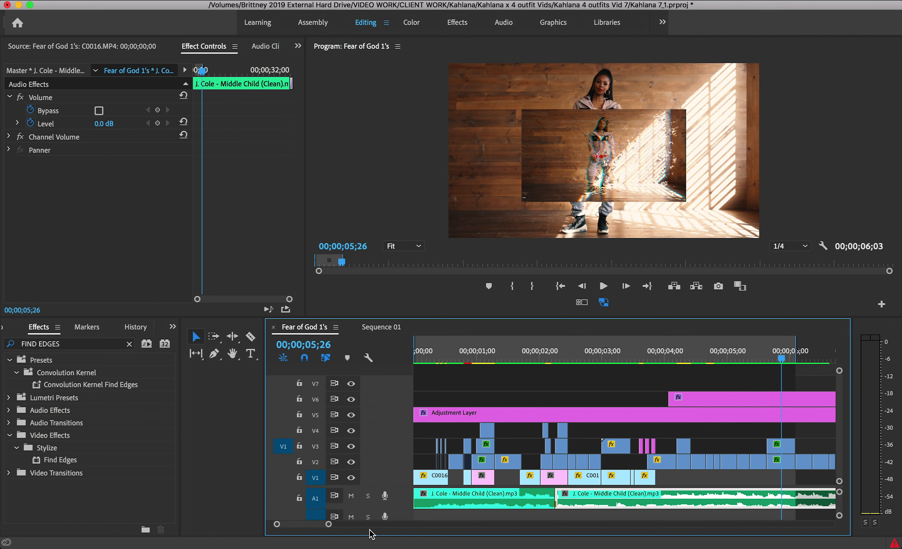
- Scrub on to 00;00;06;21 and examine the Replicate effect on the short C0021 clip on V2
scroll(314, 529, "down", 5)
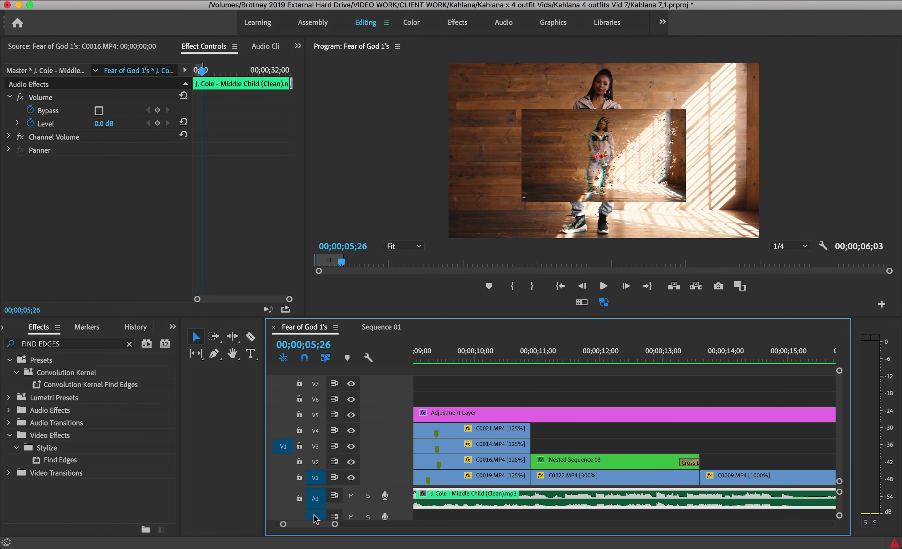
scroll(307, 525, "up", 3)
scroll(303, 525, "up", 4)
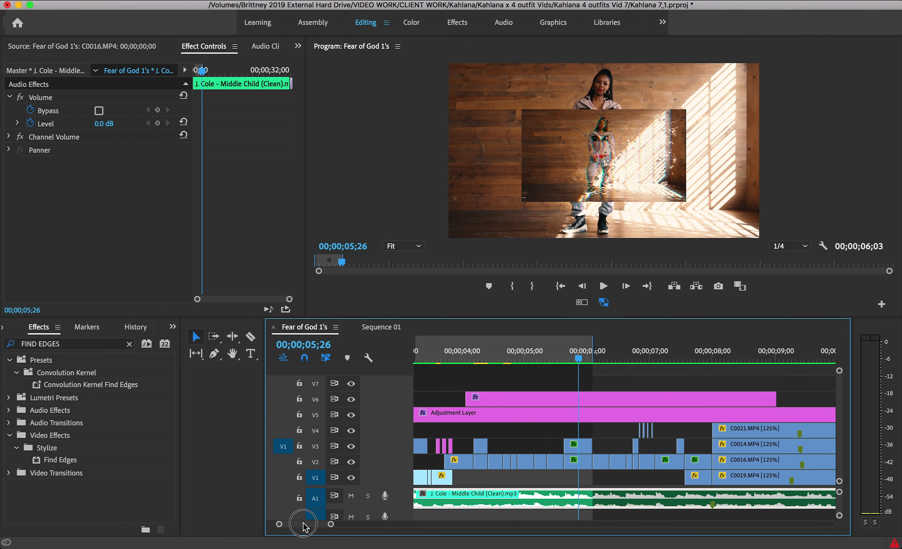
left_click_drag(547, 360, 535, 368)
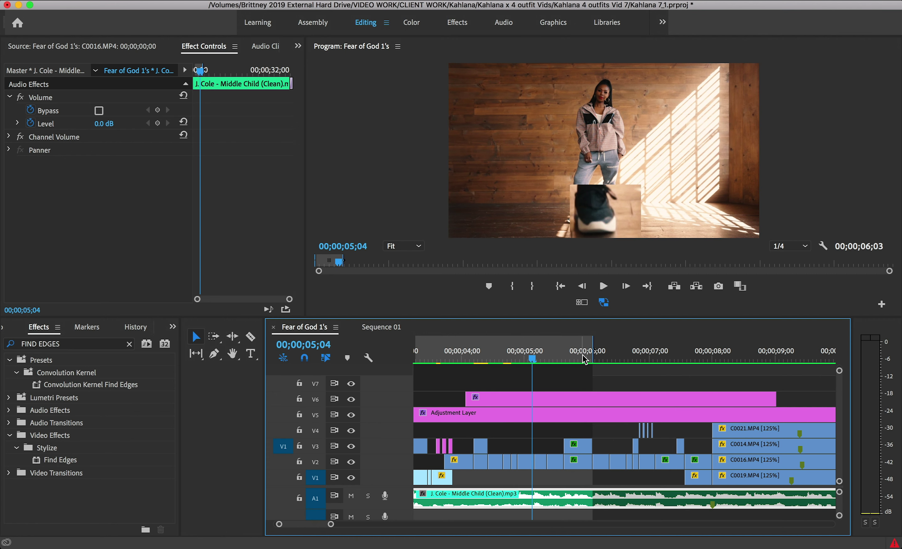
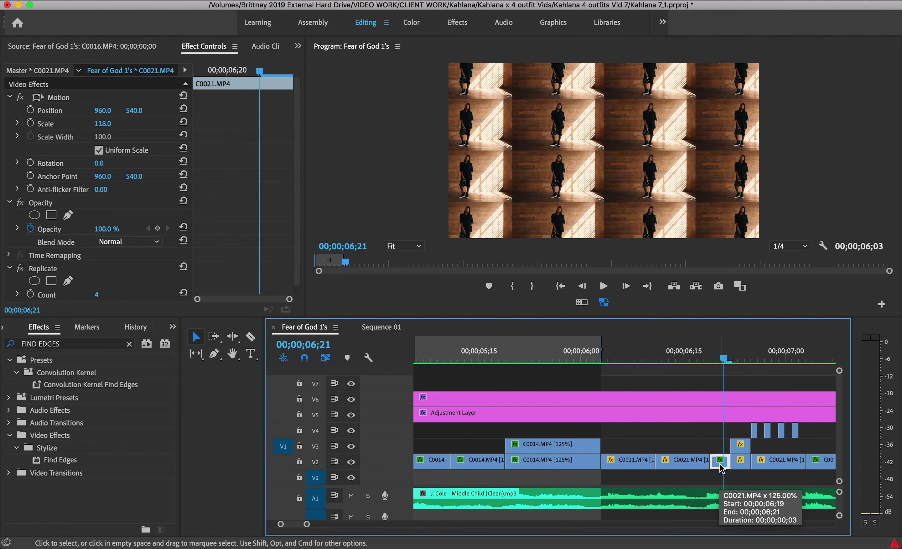
scroll(258, 175, "down", 1)
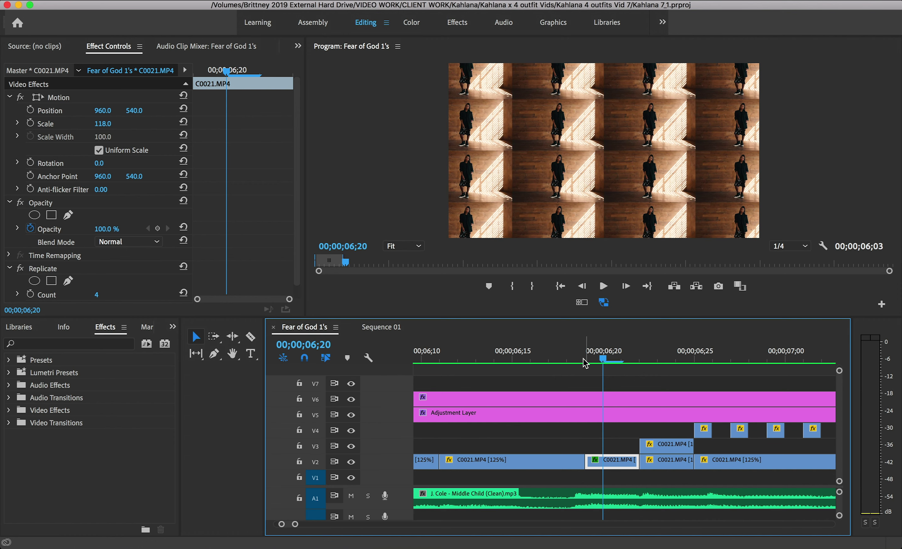
- Set the V3 C0021 clip's blend mode to Normal at 00;00;06;24, and toggle the V3 track's visibility off and on
left_click(676, 355)
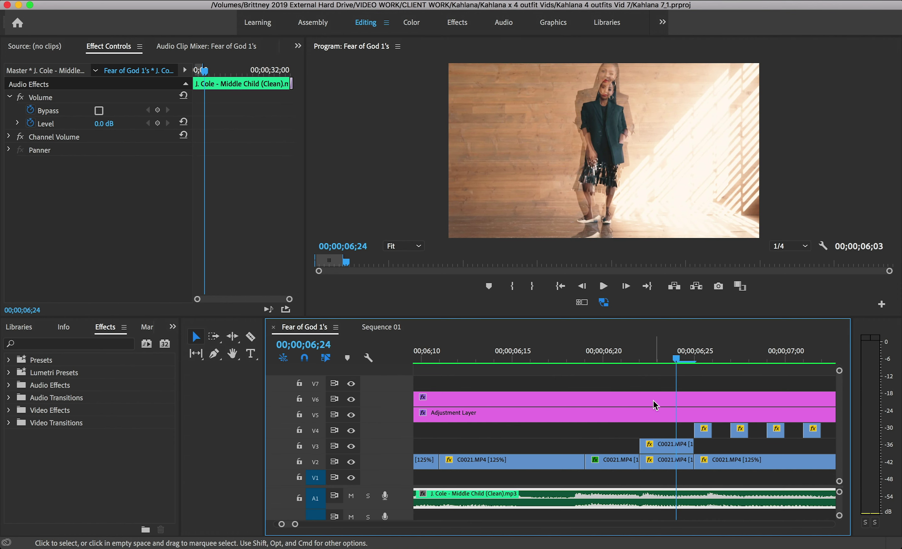
left_click(665, 447)
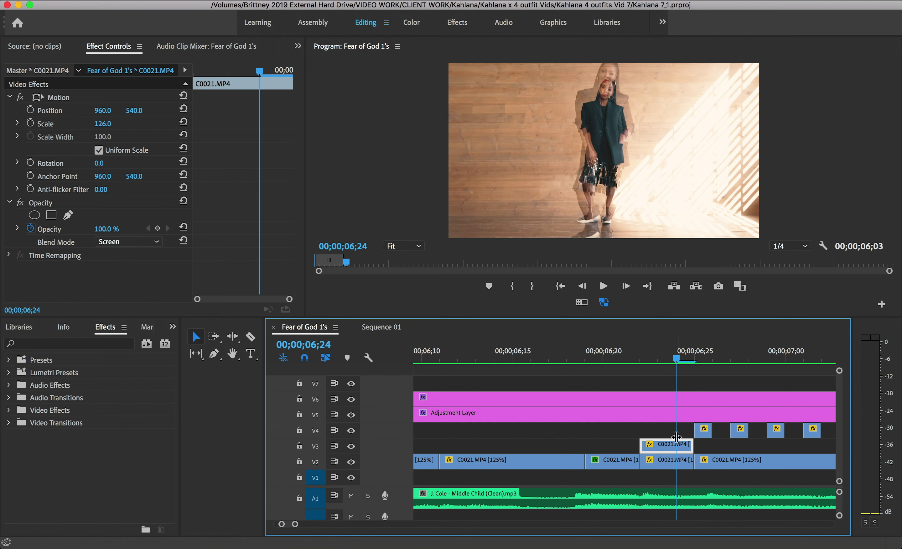
left_click(161, 242)
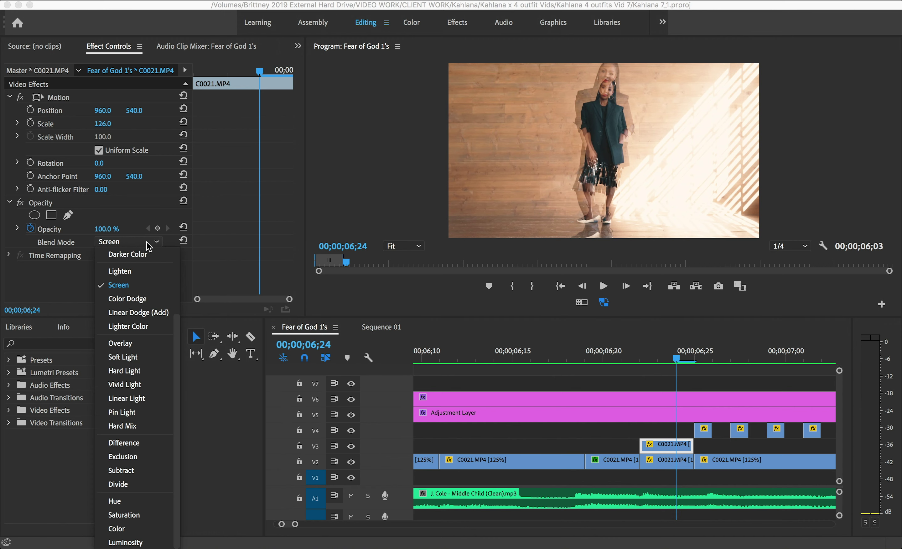
left_click(177, 252)
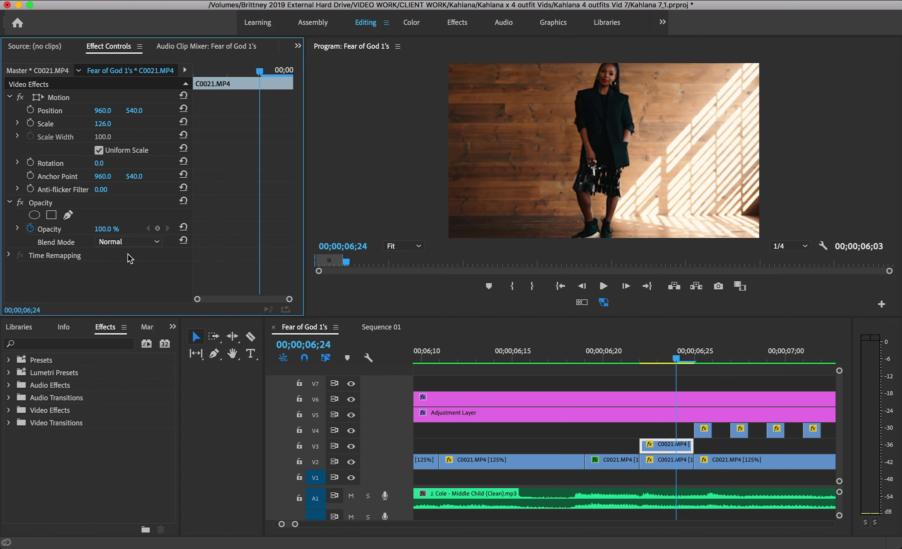
left_click(351, 447)
left_click(351, 446)
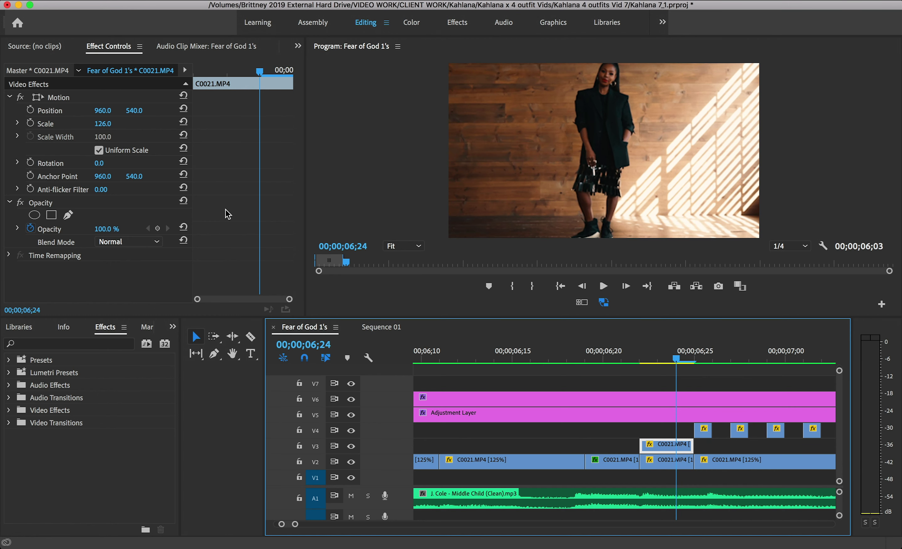
- Set the V3 C0021 clip's blend mode to Screen and scrub across it to 00;00;06;25
left_click(159, 242)
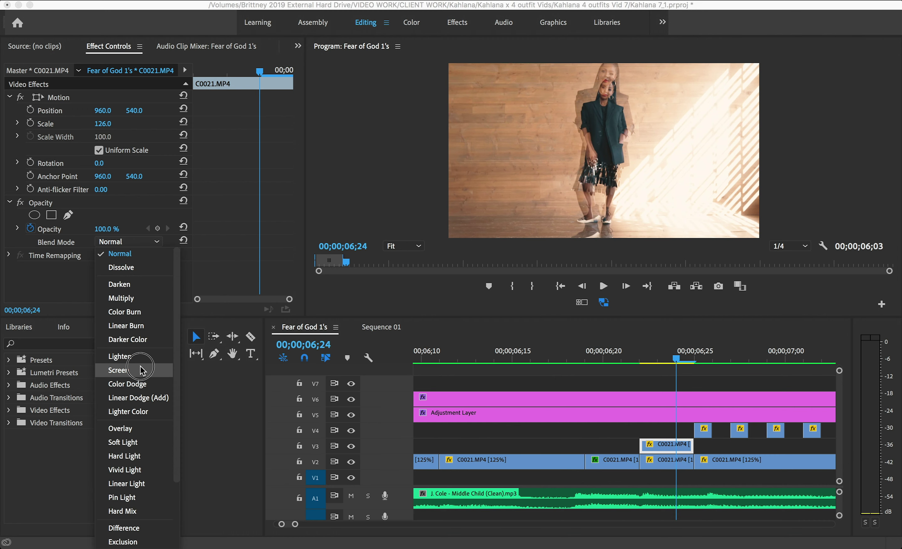
left_click(141, 370)
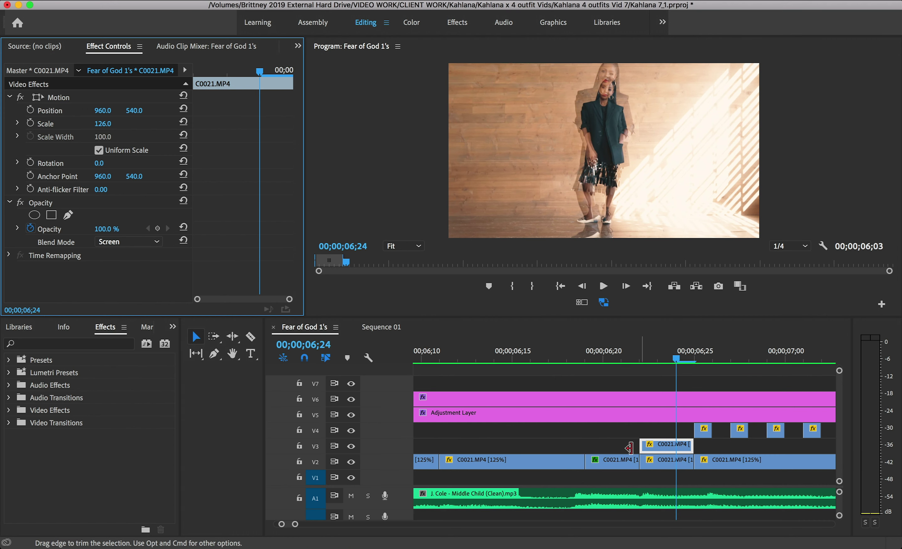
left_click(634, 357)
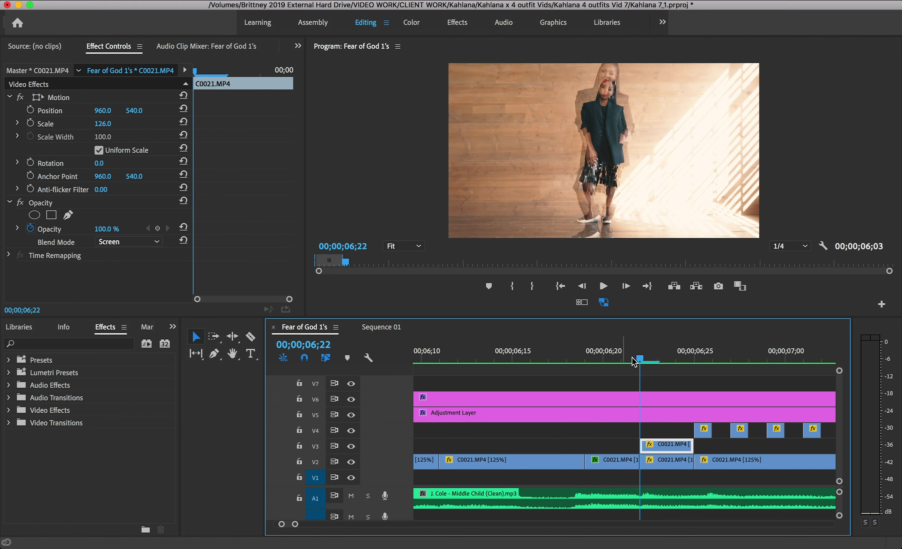
left_click_drag(599, 353, 693, 377)
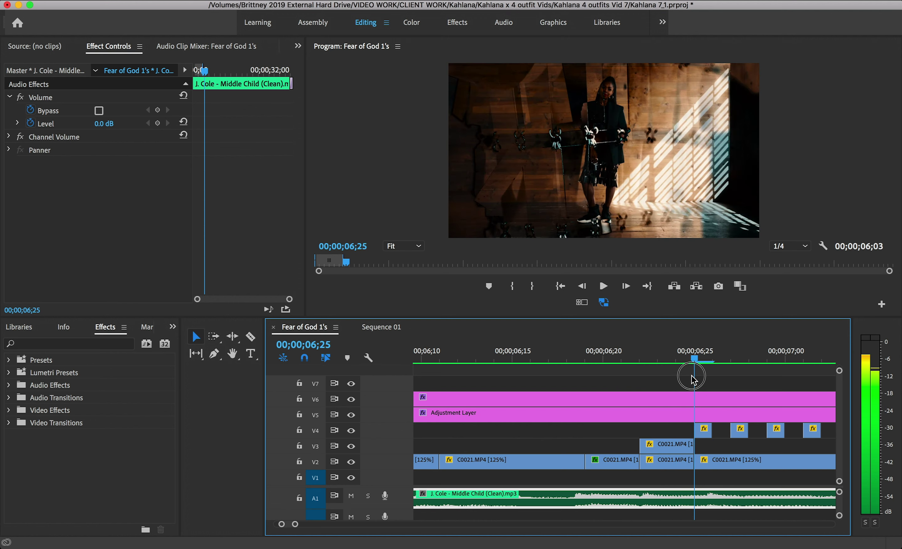
- Scrub from 00;00;06;25 through the short flicker clips on V4 above the V2 C0021 clip
left_click_drag(295, 524, 304, 524)
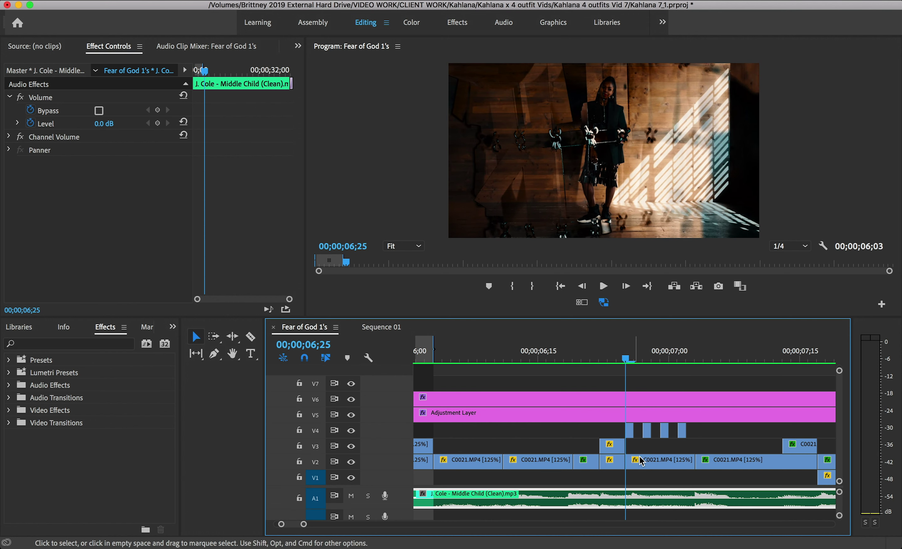
left_click(650, 461)
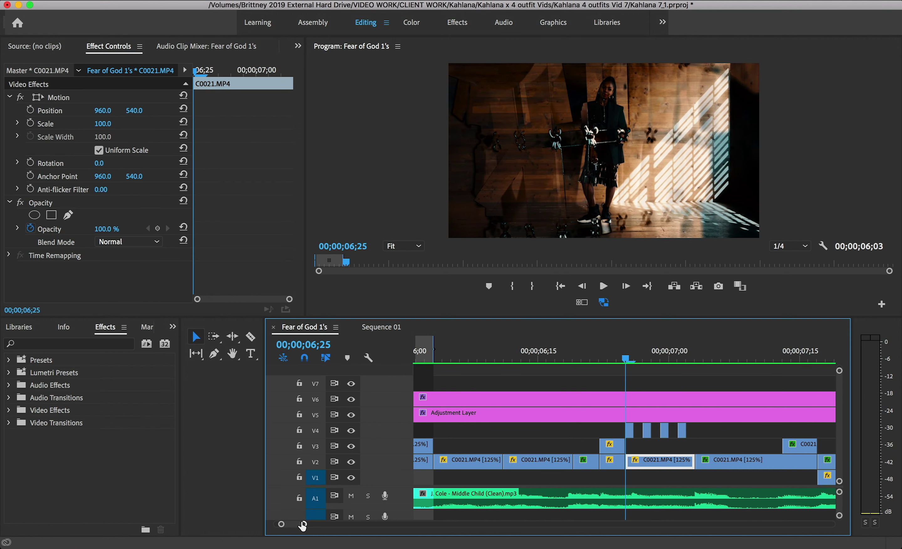
left_click_drag(303, 525, 298, 525)
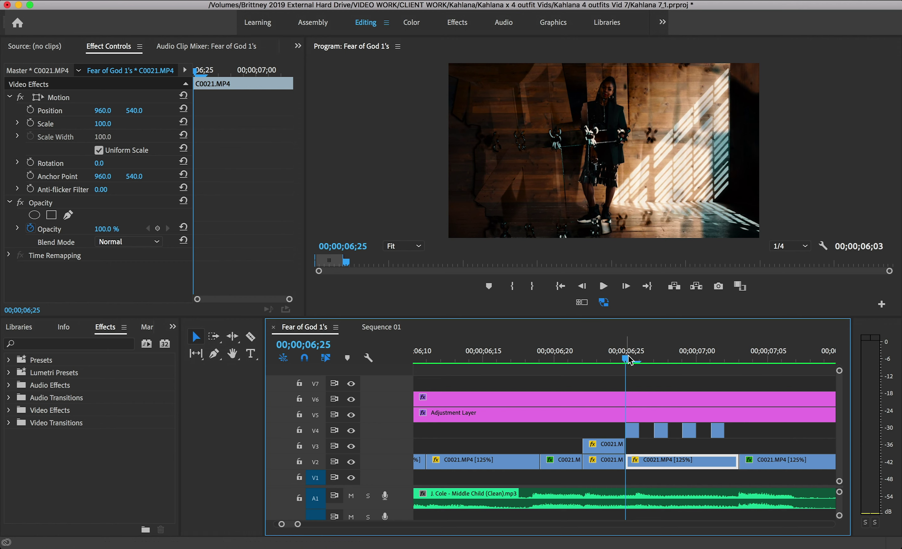
key("Right")
key("Left")
left_click(654, 362)
left_click_drag(691, 370, 711, 363)
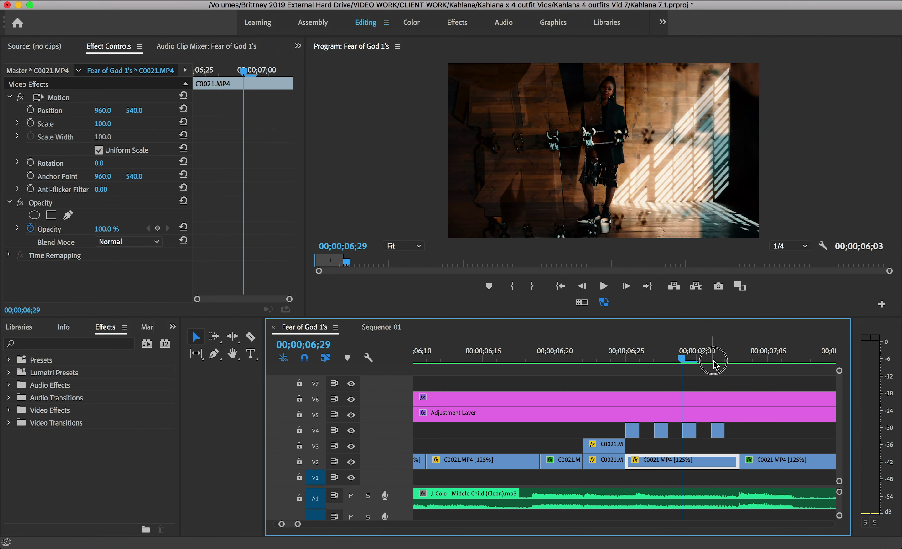
- Compare the first V4 flicker clip with the V2 C0021 clip in the source view, and examine the flicker clip's effect settings
left_click(631, 364)
left_click(632, 432)
double_click(632, 433)
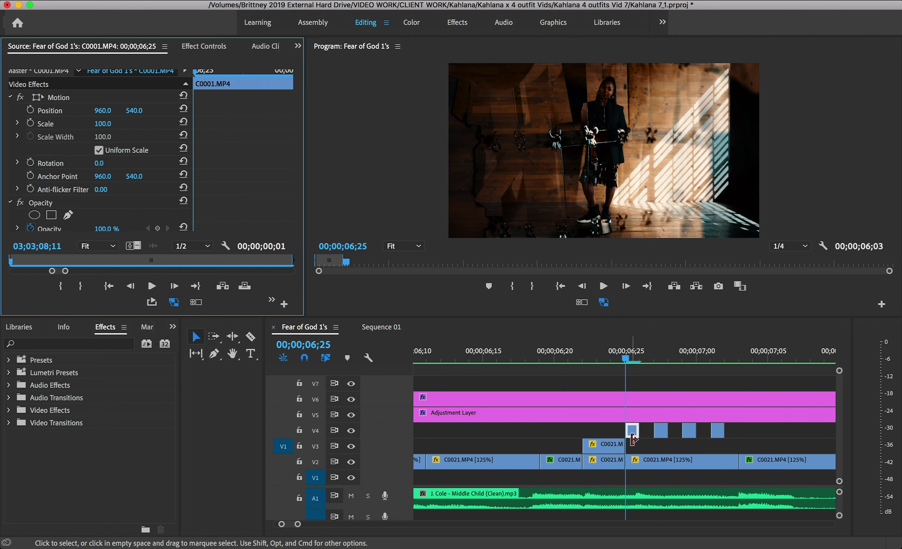
double_click(650, 462)
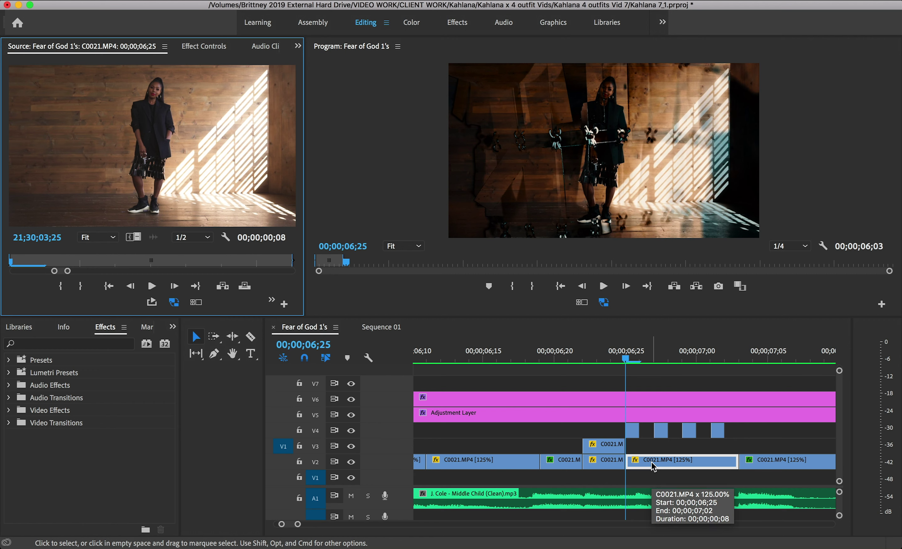
double_click(634, 433)
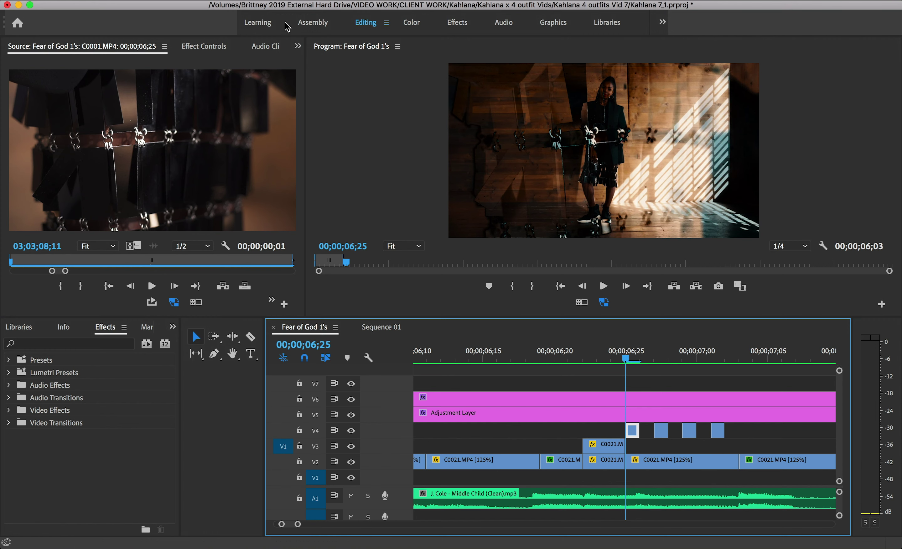
left_click(207, 46)
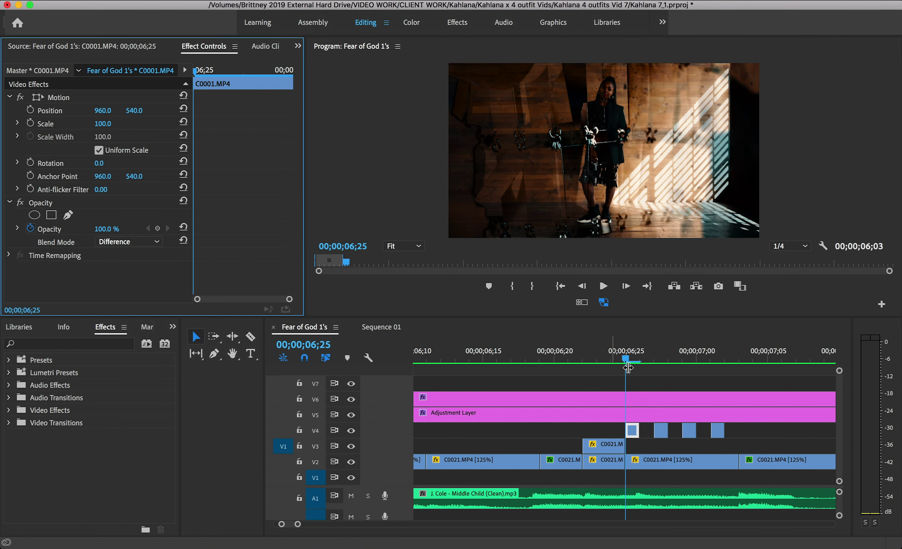
- Scrub to 00;00;07;05 and examine the Color Balance (HLS) effect on the V2 C0021 clip
left_click(659, 360)
left_click_drag(686, 365, 759, 380)
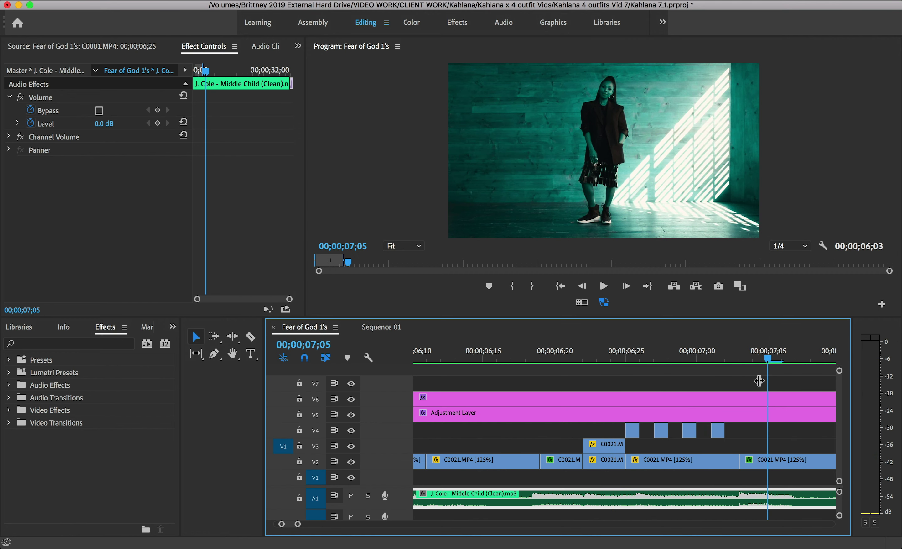
left_click_drag(298, 524, 307, 524)
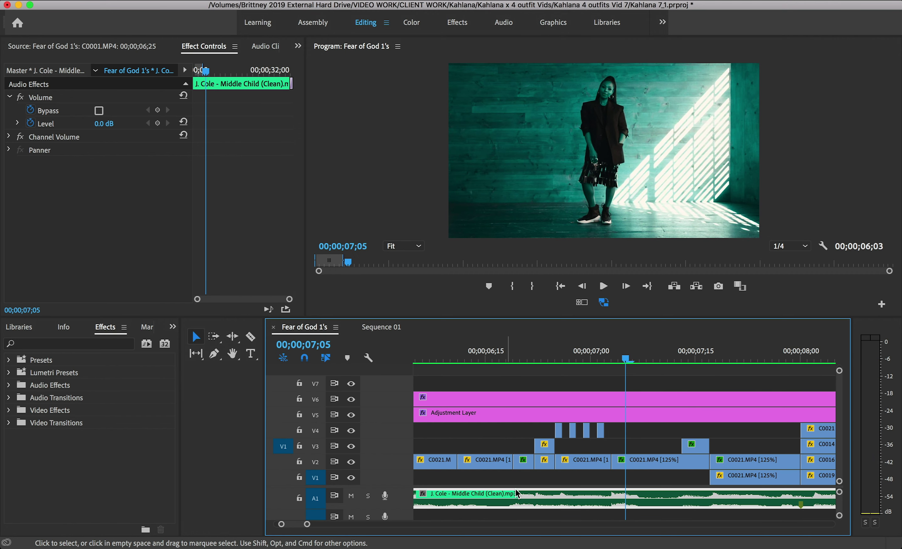
left_click(663, 460)
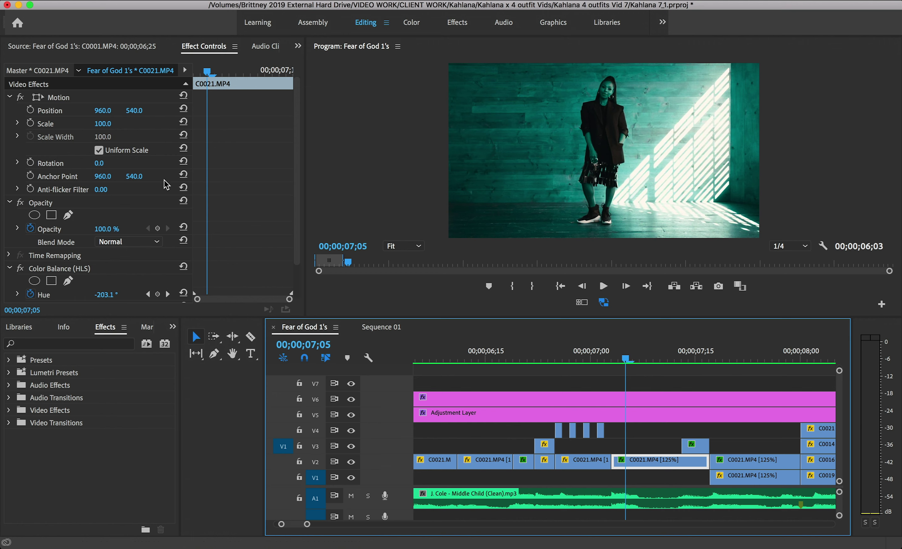
scroll(234, 206, "down", 3)
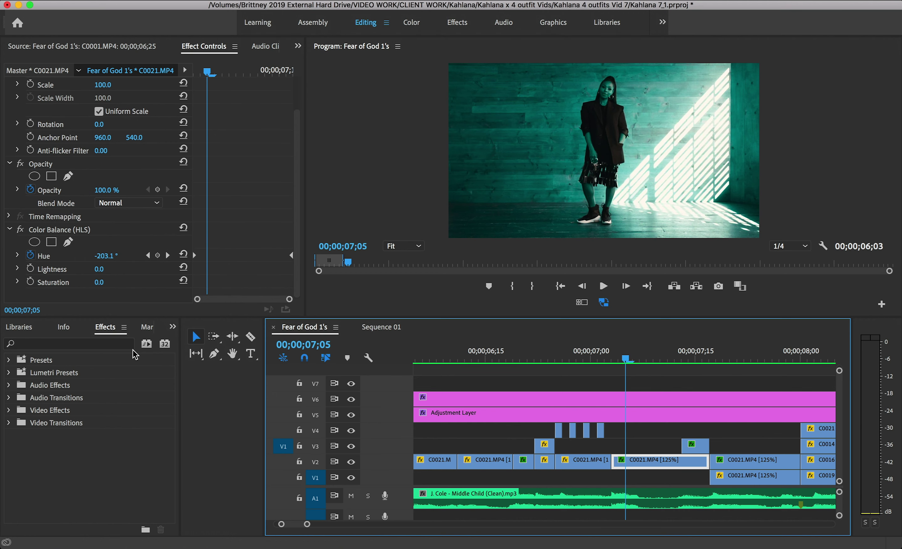
- Search the effects for COLOR BALANCE and scrub through the V2 C0021 clip's hue animation
left_click(122, 344)
type("COLOR BALANCE")
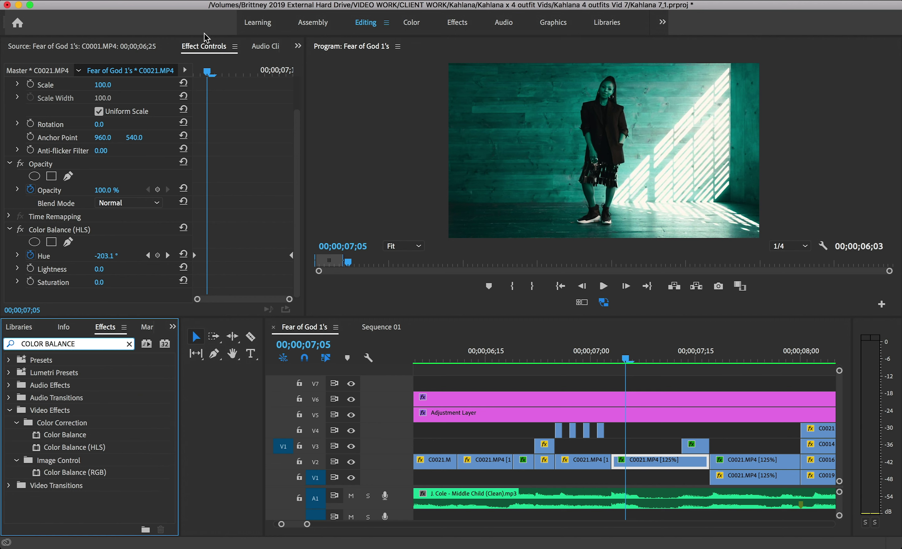
left_click_drag(210, 74, 256, 74)
- Scrub to 00;00;07;16 and examine the Mosaic effect on the V3 C0021 clip and the Color Balance on the V2 clip beneath it
left_click_drag(658, 357, 703, 358)
left_click_drag(309, 524, 303, 524)
left_click(623, 448)
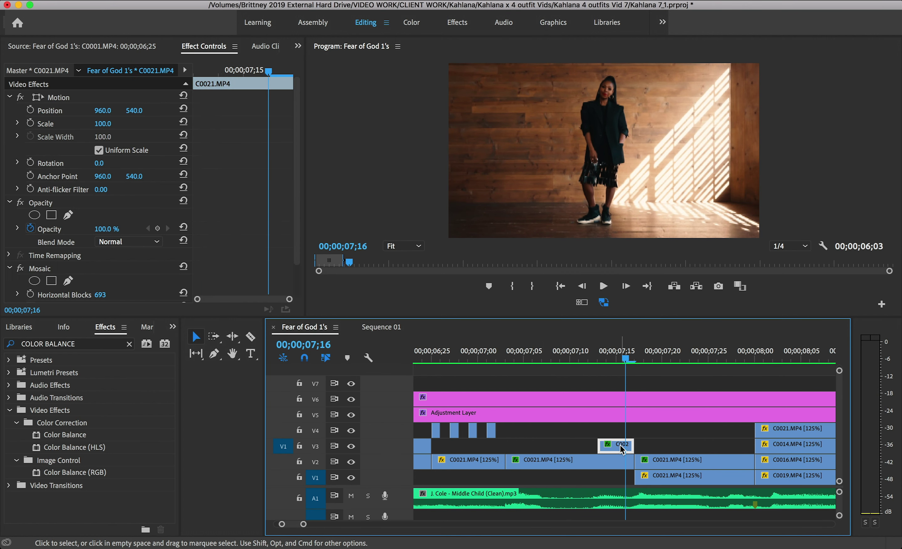
scroll(283, 229, "down", 3)
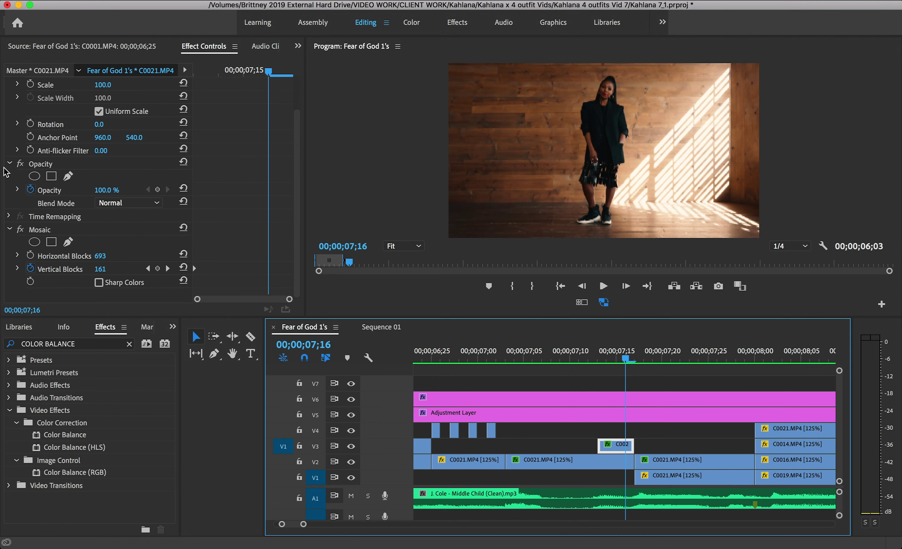
left_click(613, 462)
scroll(257, 270, "down", 3)
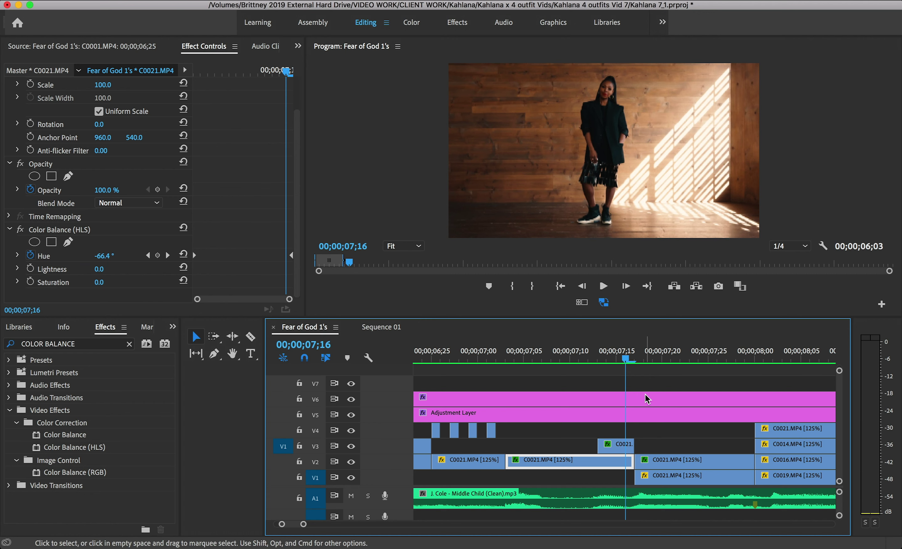
- Scrub back to the start of the V3 C0021 clip at 00;00;07;13 and examine its Mosaic block settings
mouse_move(600, 360)
left_mouse_down()
mouse_move(588, 361)
mouse_move(626, 359)
mouse_move(607, 359)
left_mouse_up()
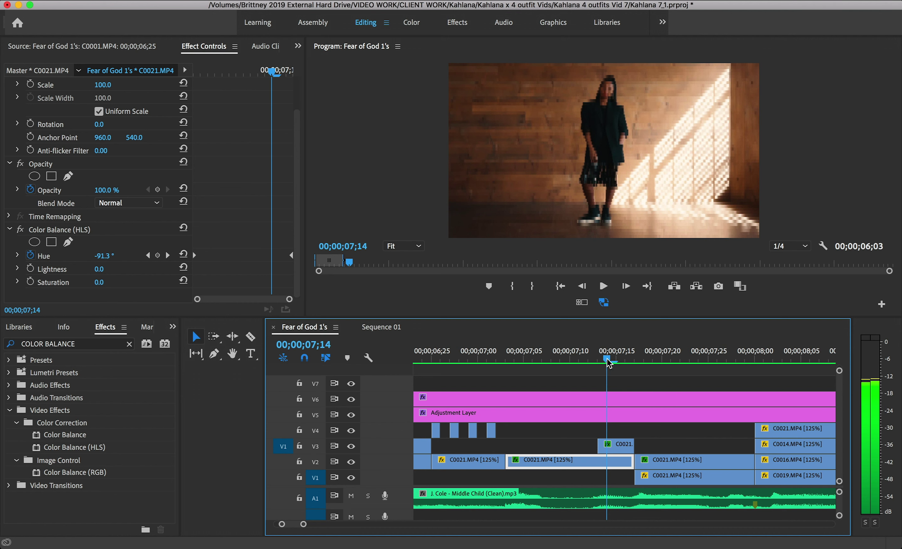
left_click(623, 448)
scroll(280, 212, "down", 3)
left_click(597, 360)
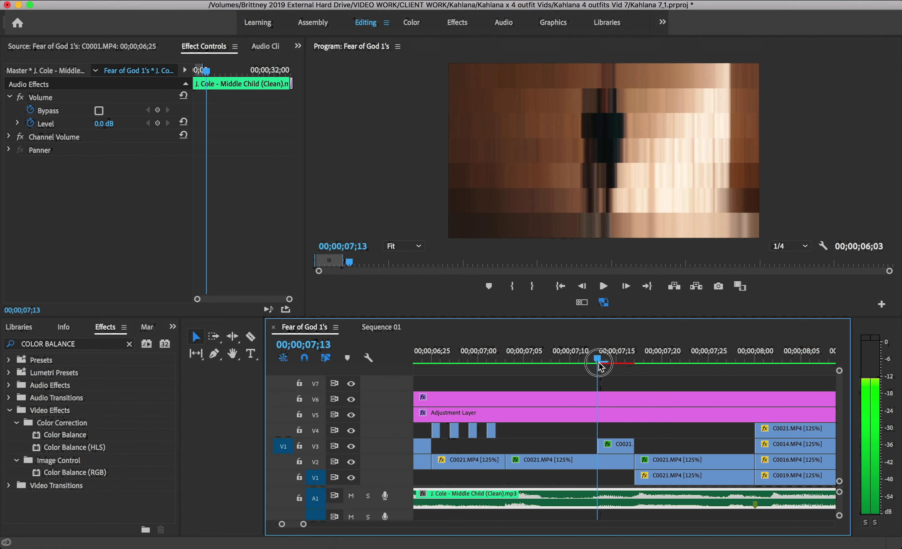
left_click(612, 444)
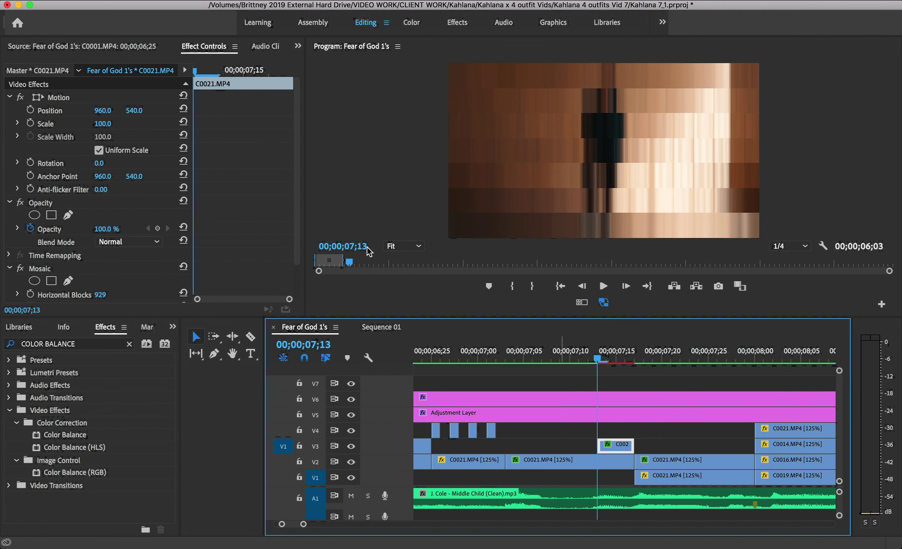
scroll(216, 201, "down", 2)
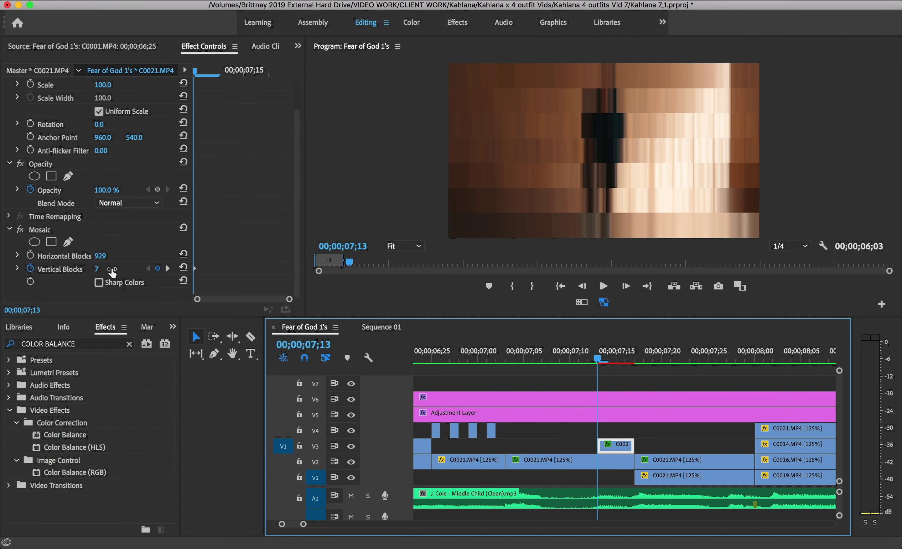
- Try 69 Vertical Blocks for the V3 clip's Mosaic effect at 00;00;07;13, and undo the change
left_click(99, 273)
type("12")
key("Return")
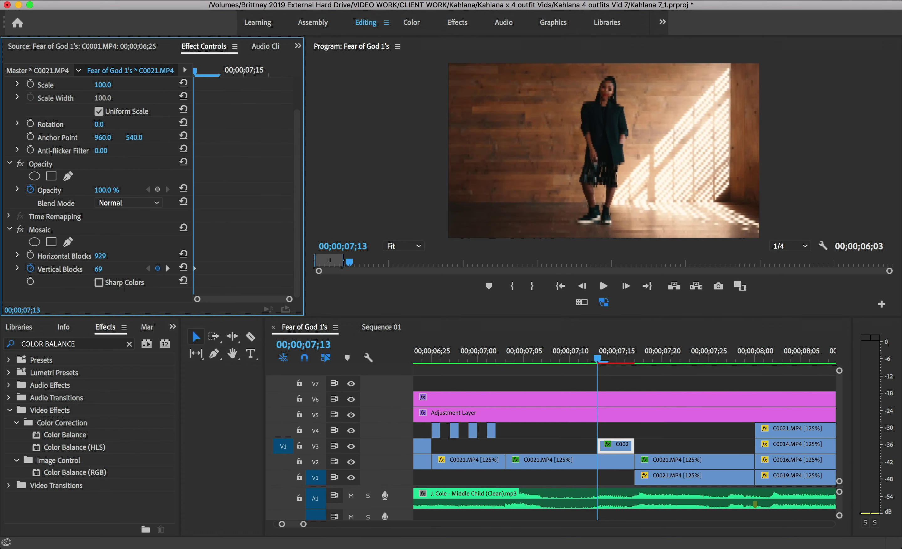
key("super+z")
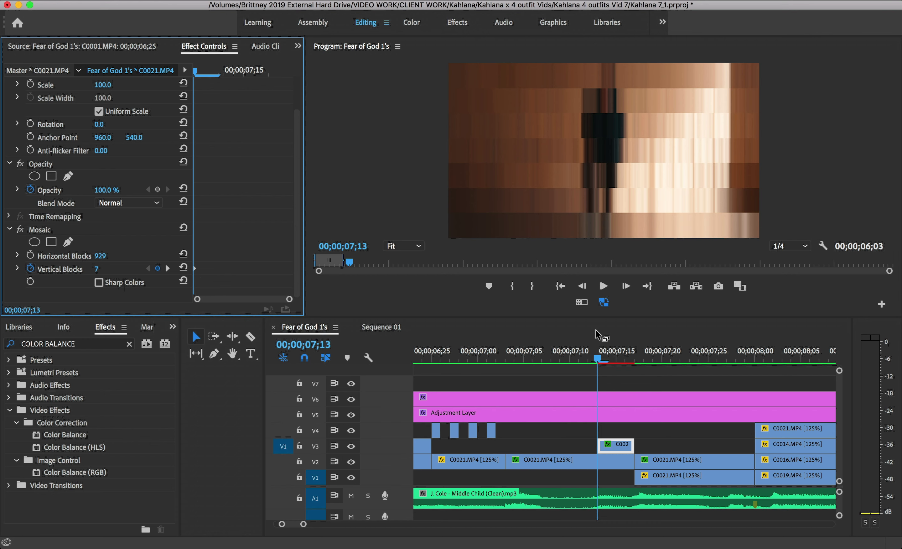
- Scrub on to 00;00;07;22 and delete the first Wave Warp effect from the V2 C0021 clip
left_click_drag(606, 358, 628, 358)
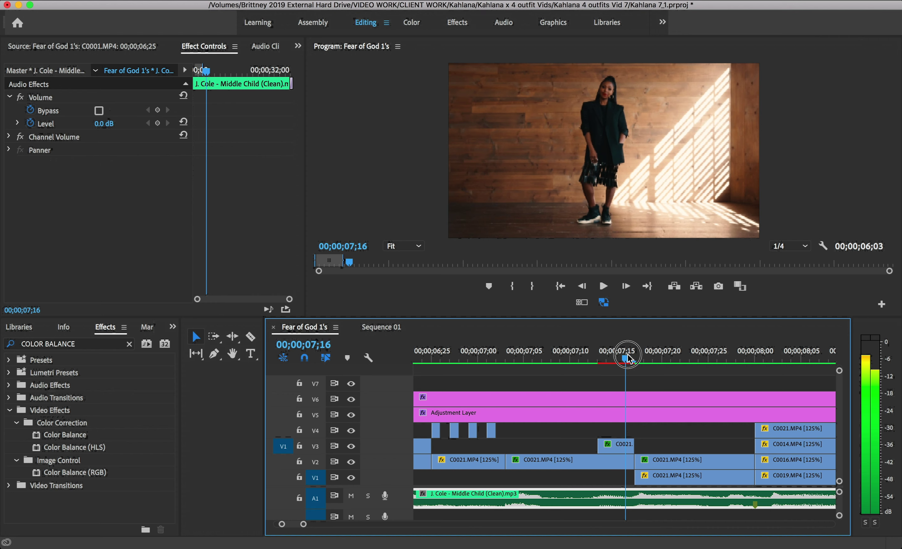
left_click_drag(628, 358, 680, 357)
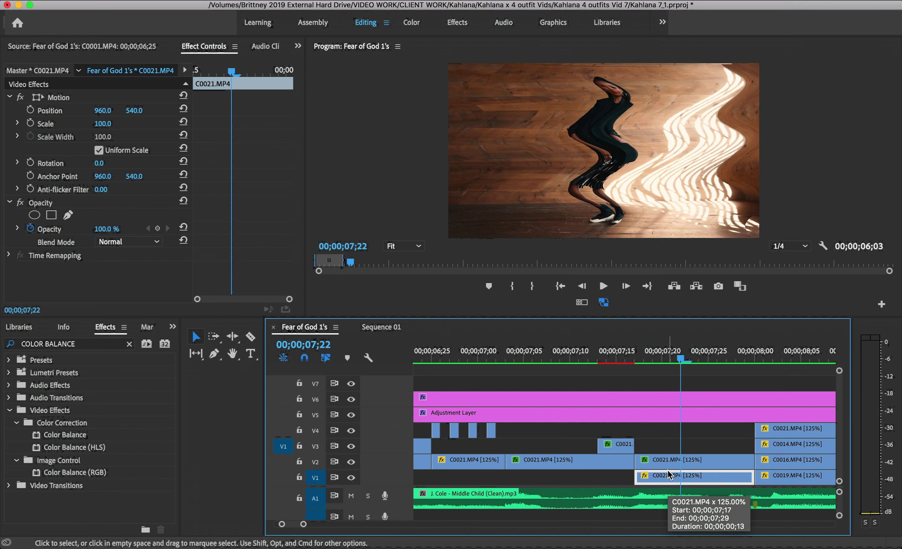
left_click(669, 459)
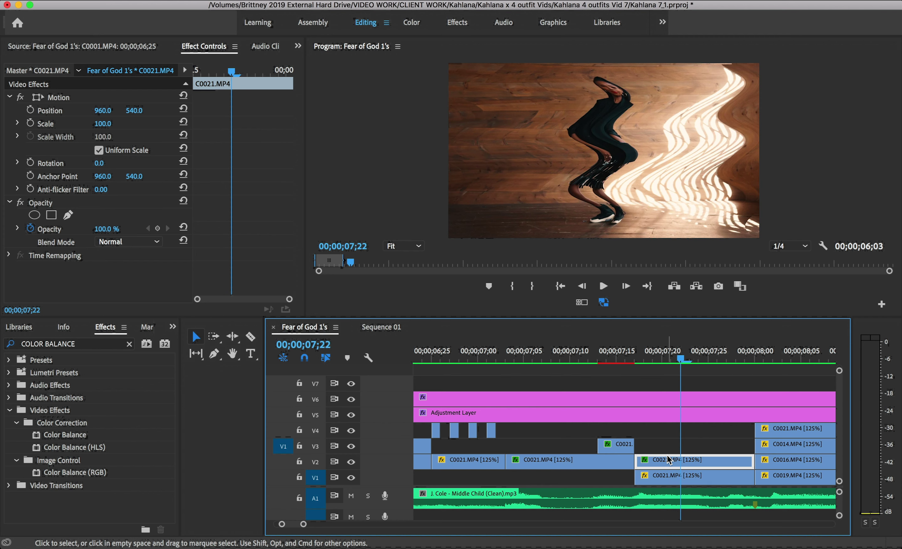
scroll(252, 172, "down", 5)
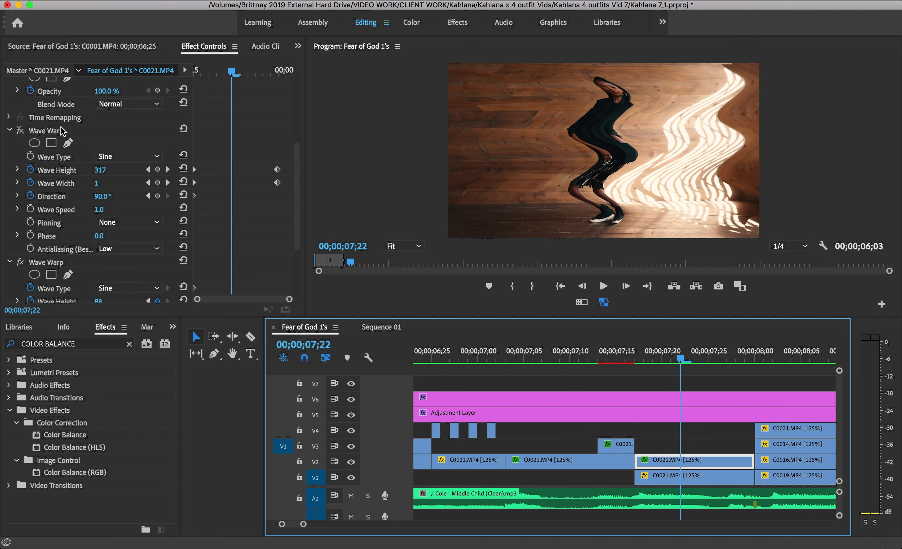
left_click(88, 132)
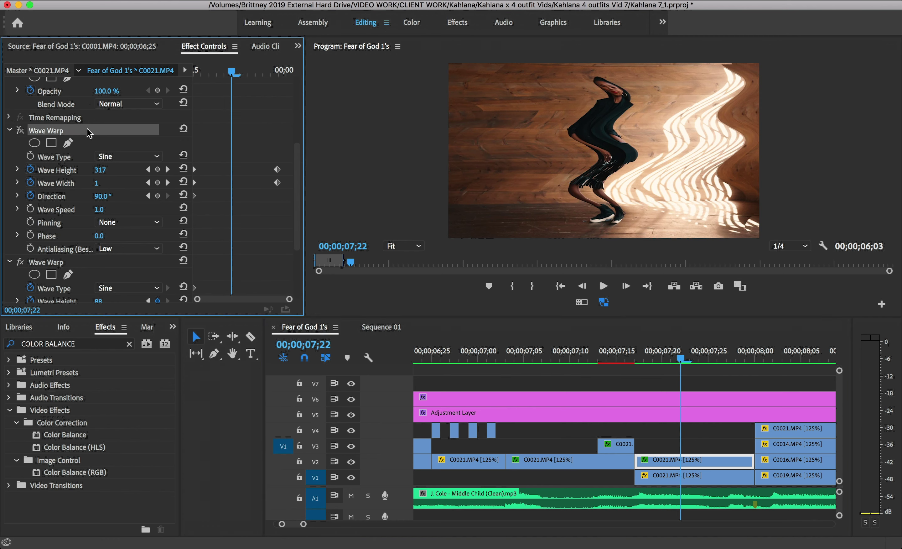
key("Delete")
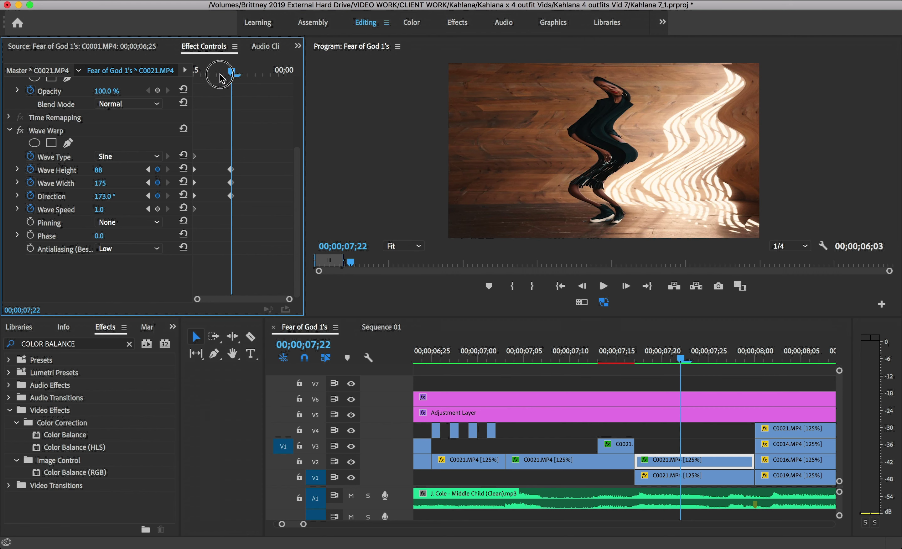
- Scrub the V2 C0021 clip between 00;00;07;17 and 00;00;07;22 and examine the remaining Wave Warp effect's keyframed settings
left_click_drag(231, 72, 196, 72)
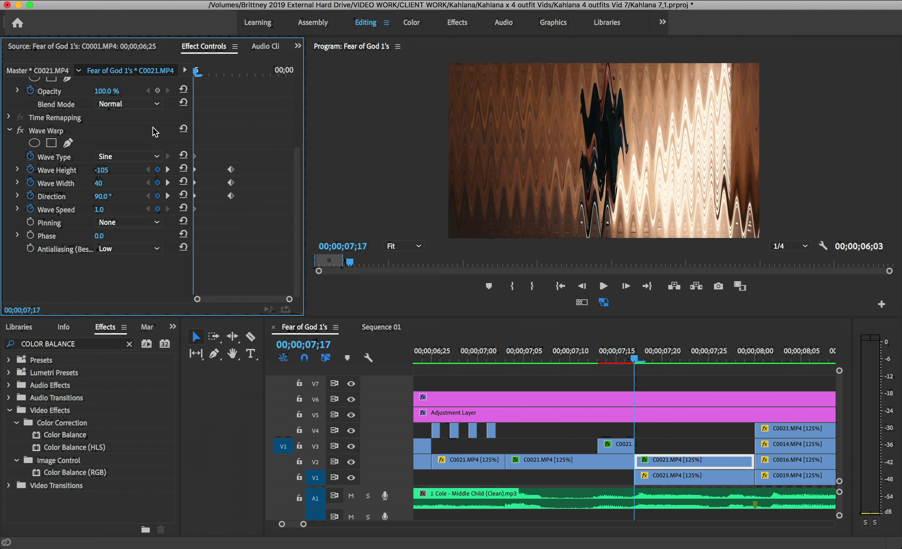
left_click_drag(202, 71, 234, 72)
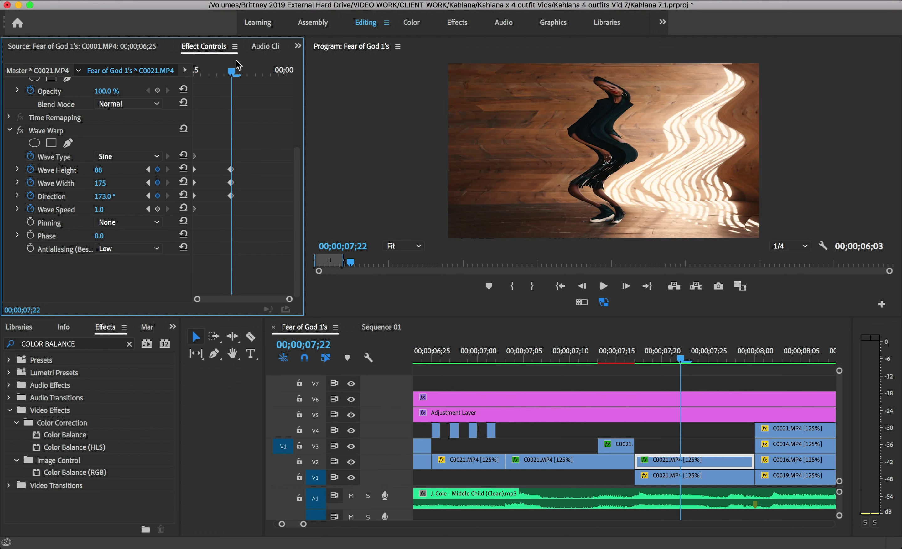
mouse_move(233, 72)
left_mouse_down()
mouse_move(193, 71)
mouse_move(208, 80)
mouse_move(232, 74)
mouse_move(191, 86)
mouse_move(228, 86)
left_mouse_up()
- Return to the start of the sequence and play the edit back
left_click_drag(618, 359, 537, 368)
key("Home")
key("space")
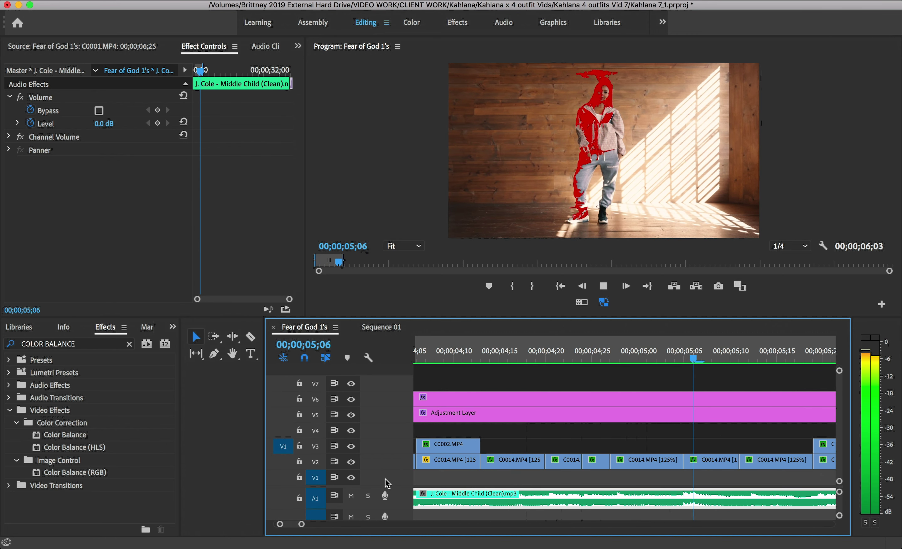
- Stop playback and mark the Mosaic and Wave Warp section with In and Out points, from 00;00;06;11 to about 00;00;08;02
key("space")
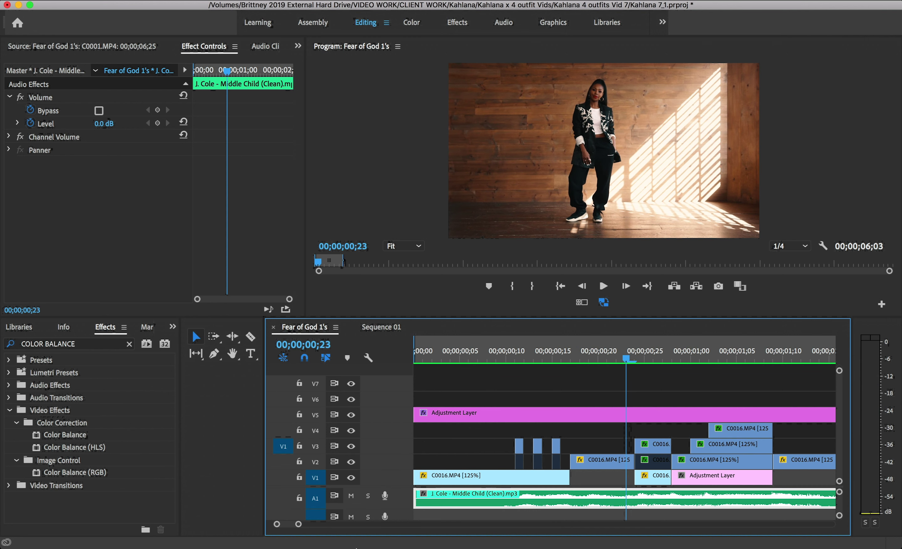
left_click_drag(299, 524, 350, 524)
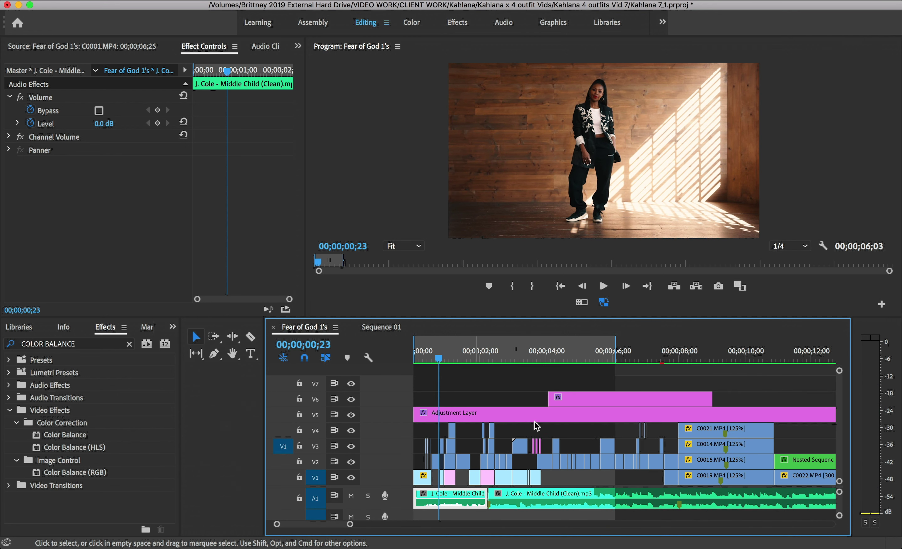
left_click(624, 360)
key("i")
left_click_drag(623, 359, 653, 357)
key("o")
left_click(679, 351)
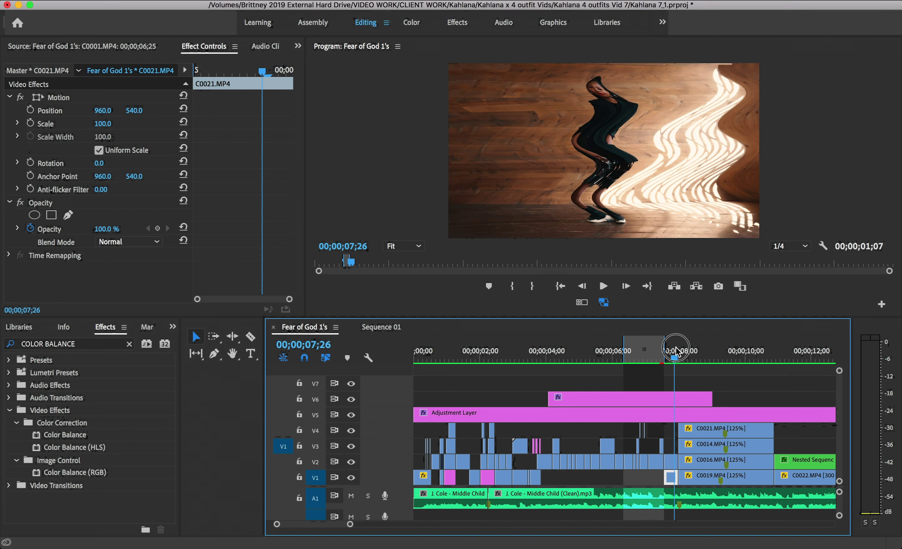
key("o")
- Play the marked section through twice to review the Color Balance, Mosaic and Wave Warp effects
key("space")
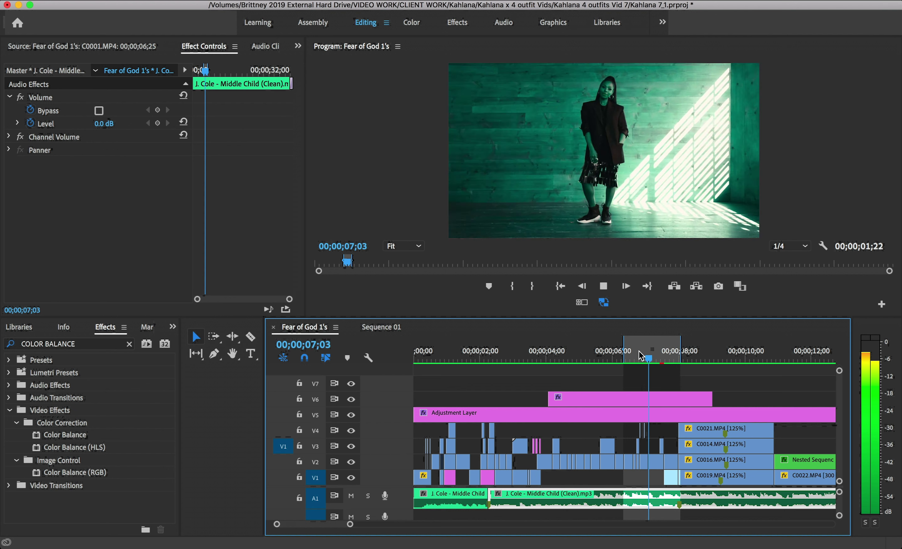
key("space")
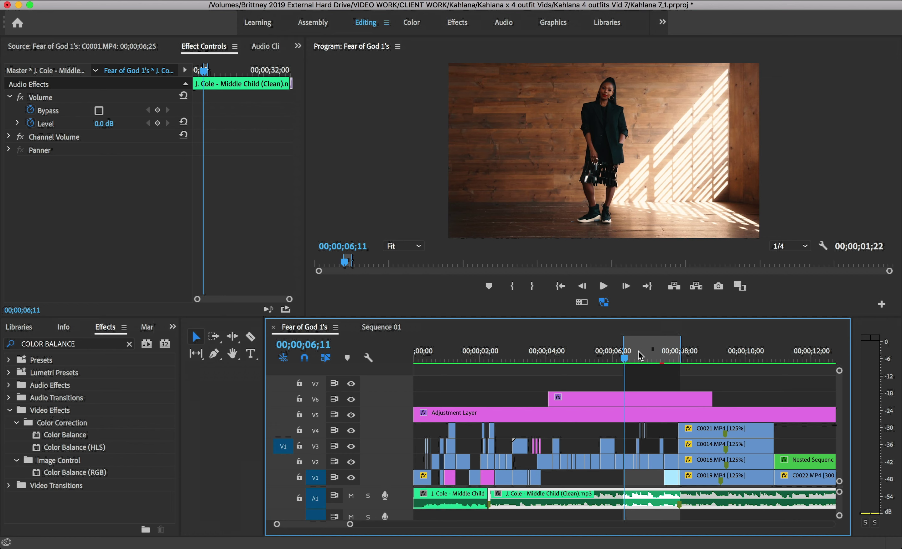
key("space")
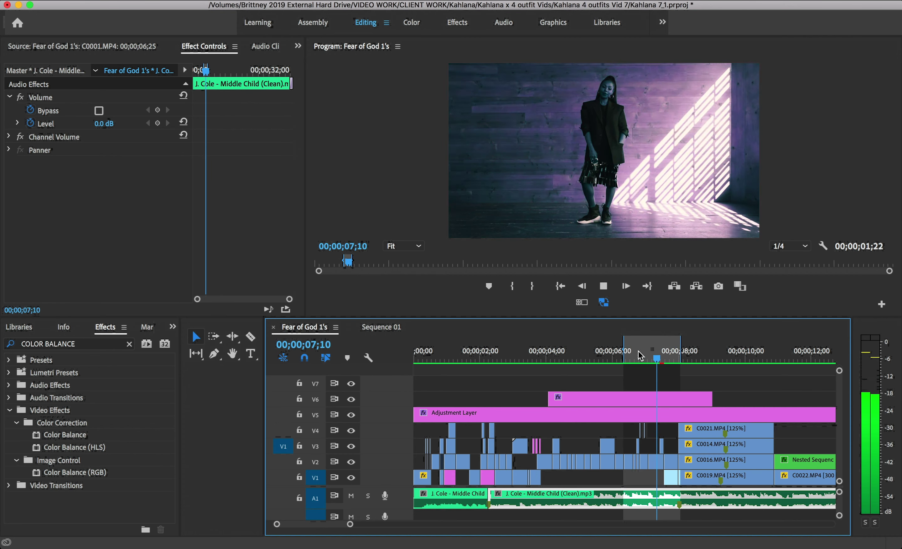
key("space")
- Inspect the Motion settings of the stacked split-screen clips at 00;00;08;15
left_click_drag(350, 524, 313, 525)
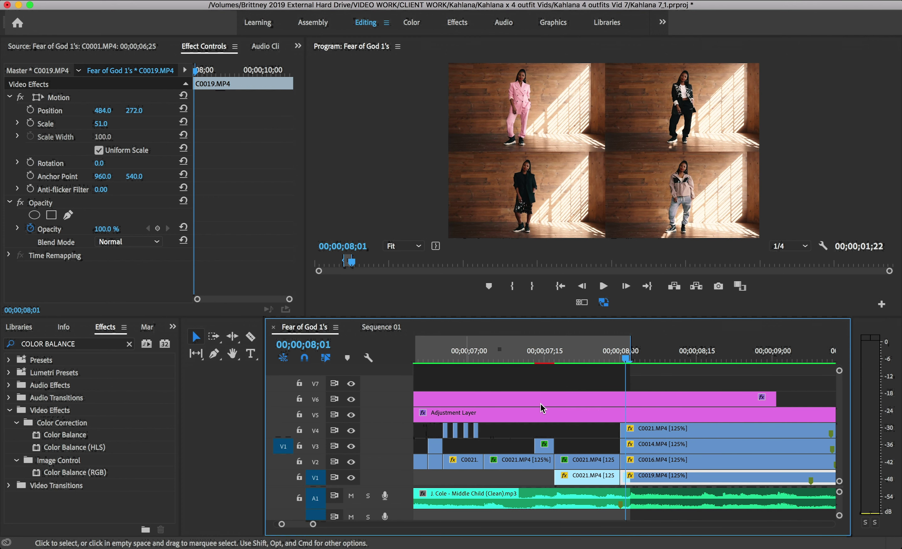
left_click(696, 357)
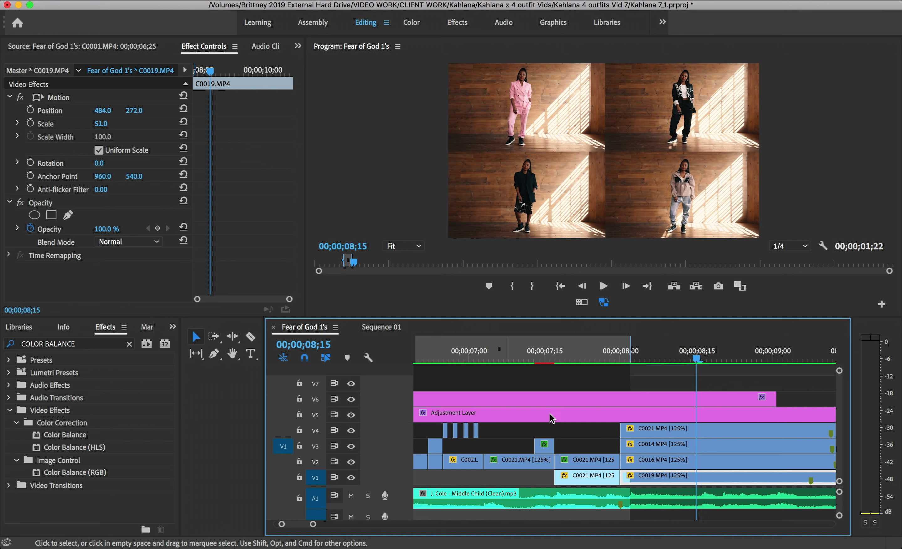
left_click(656, 429)
left_click(666, 477)
left_click(669, 467)
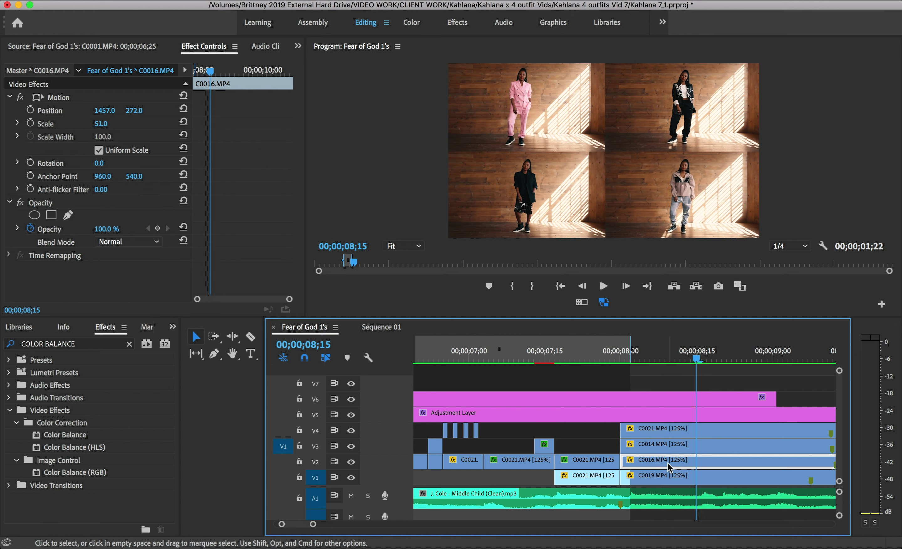
left_click(674, 450)
- Try a horizontal Position of 516 on the V4 C0021 split-screen clip and return it to 480
left_click(677, 433)
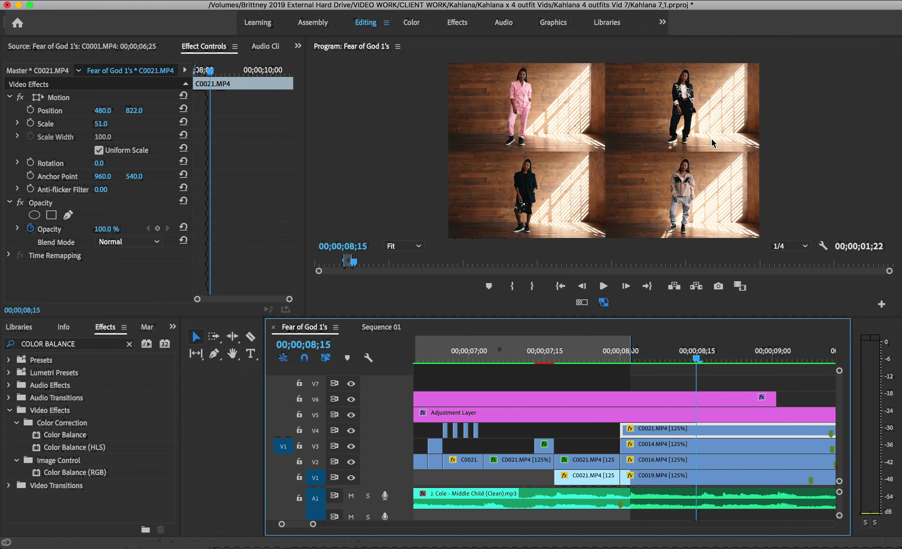
left_click(102, 110)
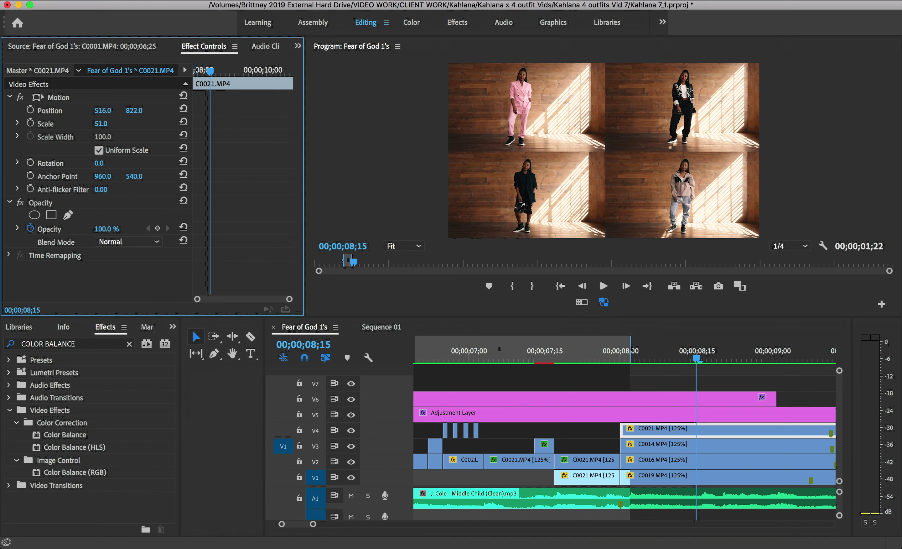
left_click_drag(102, 110, 66, 111)
- Scrub through the four-way split screen and on to the title over the V1 C0022 clip at 00;00;12;05
left_click_drag(313, 524, 350, 524)
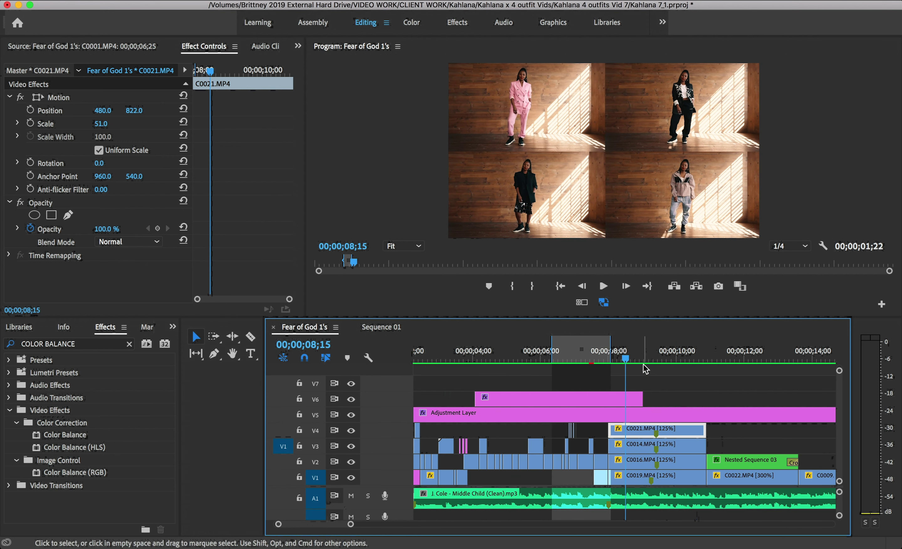
left_click(670, 357)
mouse_move(670, 358)
left_mouse_down()
mouse_move(677, 358)
mouse_move(641, 355)
mouse_move(664, 354)
left_mouse_up()
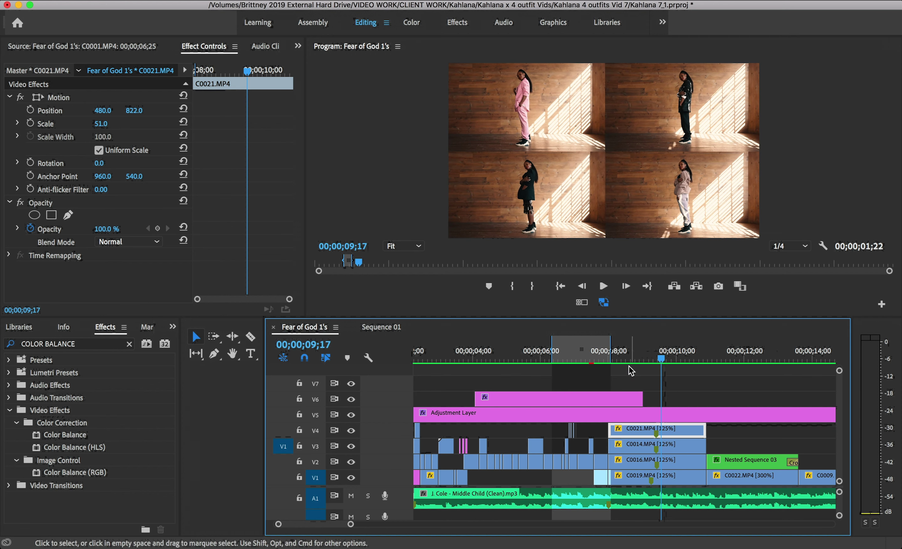
left_click_drag(658, 357, 749, 364)
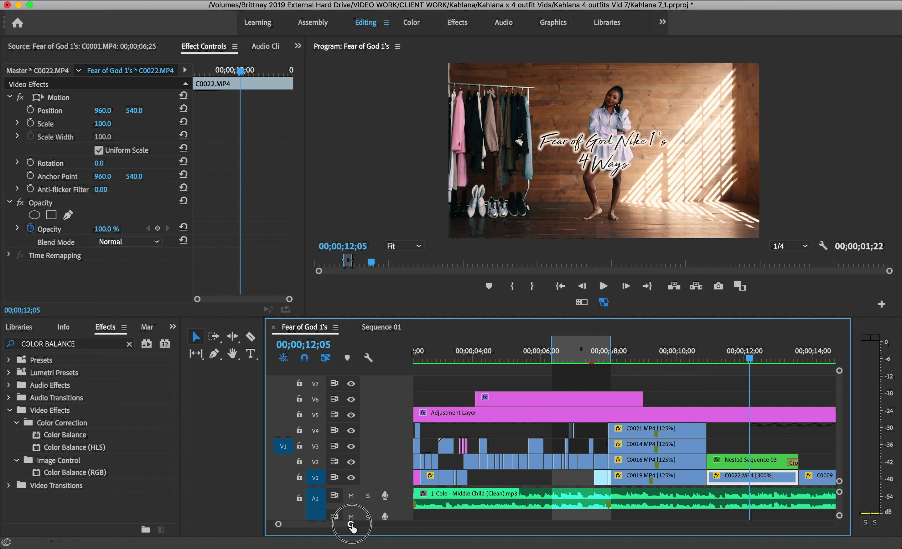
left_click_drag(351, 523, 430, 523)
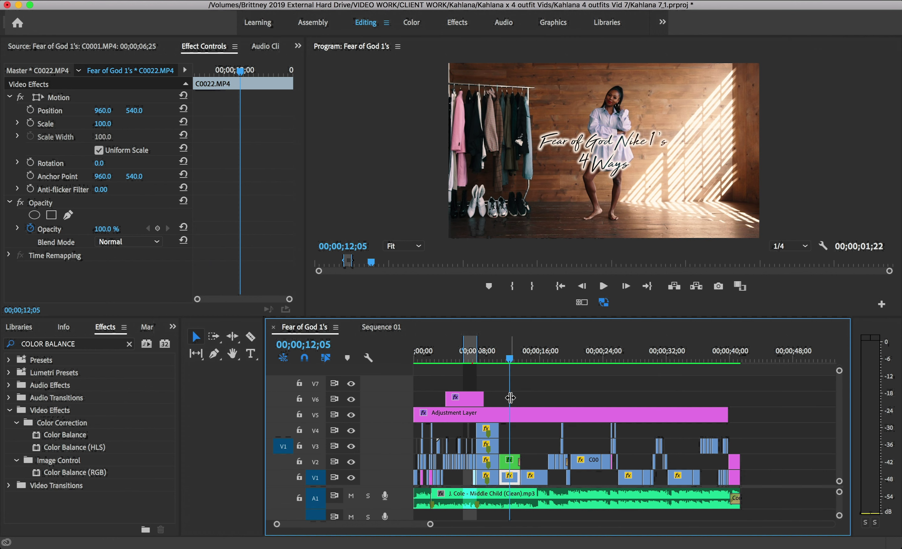
- Scrub on to 00;00;18;26 and inspect the C0007 clips stacked on V4 and V2
left_click_drag(523, 361, 559, 362)
left_click_drag(435, 527, 382, 528)
left_click(643, 358)
left_click_drag(643, 358, 667, 353)
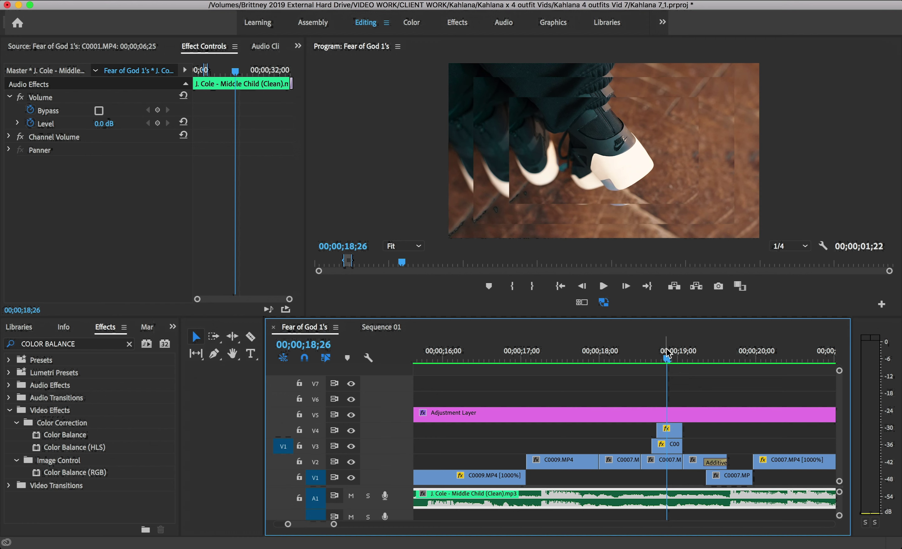
left_click(669, 430)
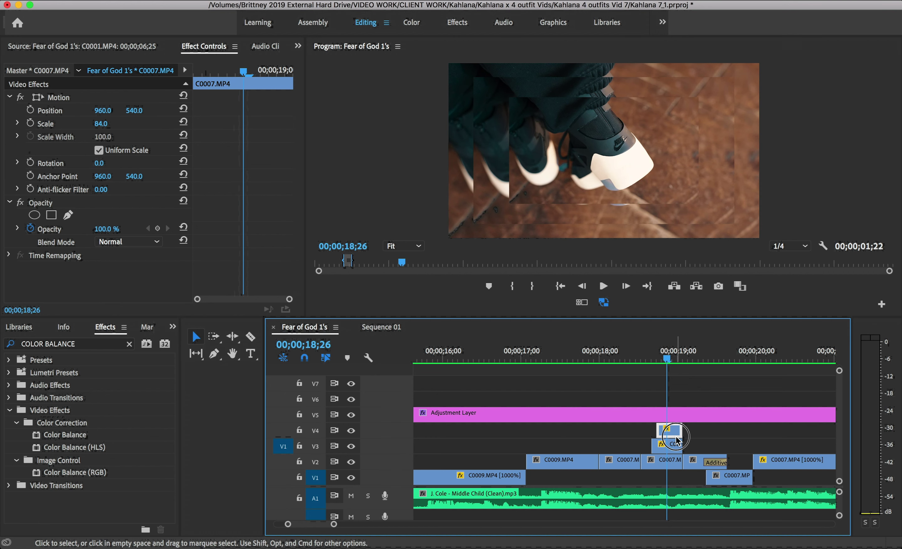
left_click(669, 463)
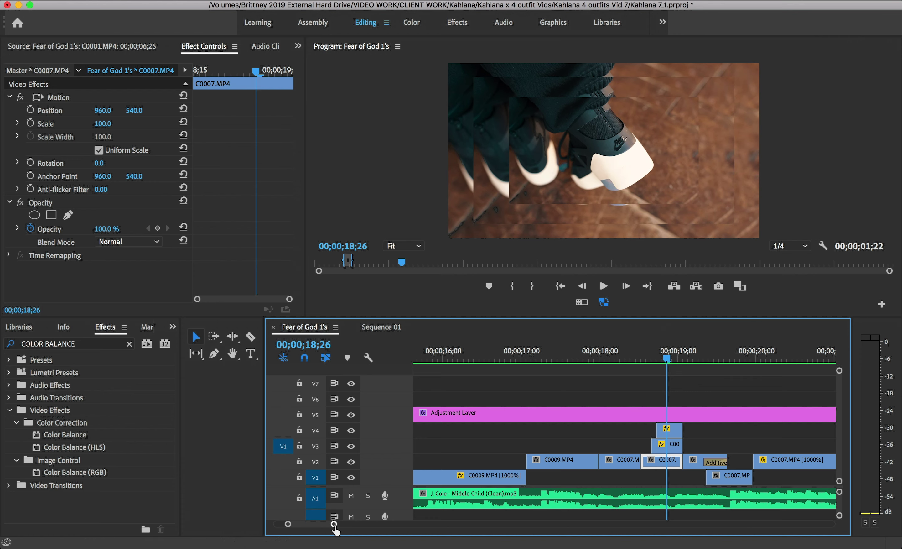
left_click_drag(334, 525, 338, 524)
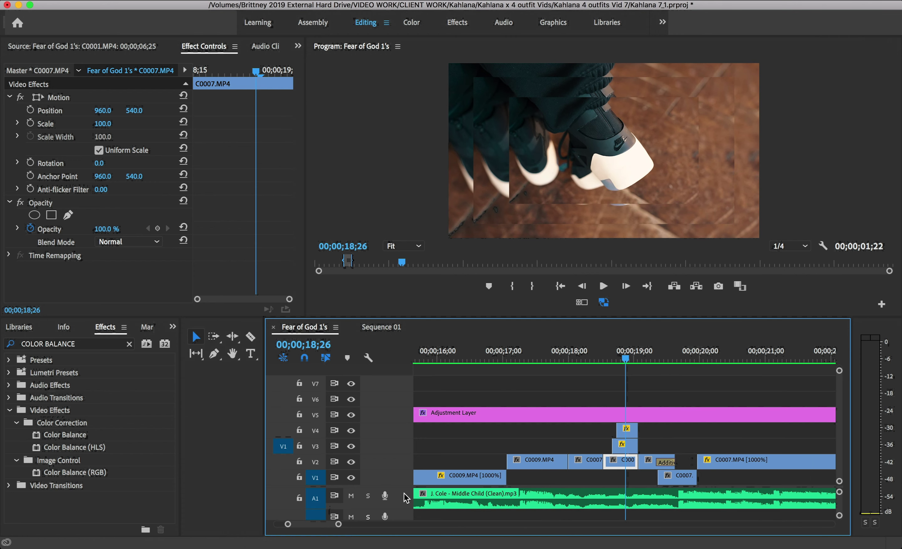
- Scrub on through the overlapping pink-outfit clips at 00;00;25;02 to the shoe close-up at 00;00;31;24
left_click(652, 358)
left_click_drag(651, 358, 755, 358)
left_click_drag(339, 524, 360, 525)
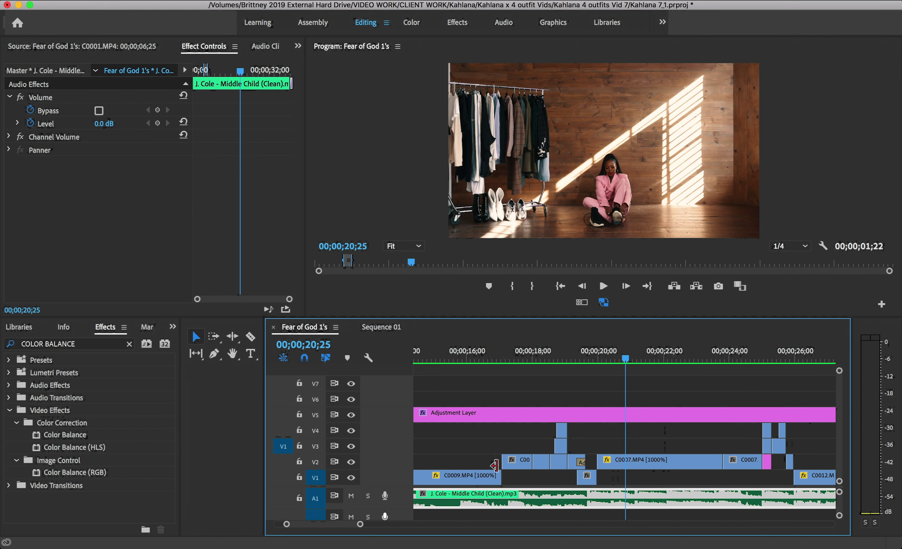
left_click(681, 358)
left_click_drag(682, 362, 766, 364)
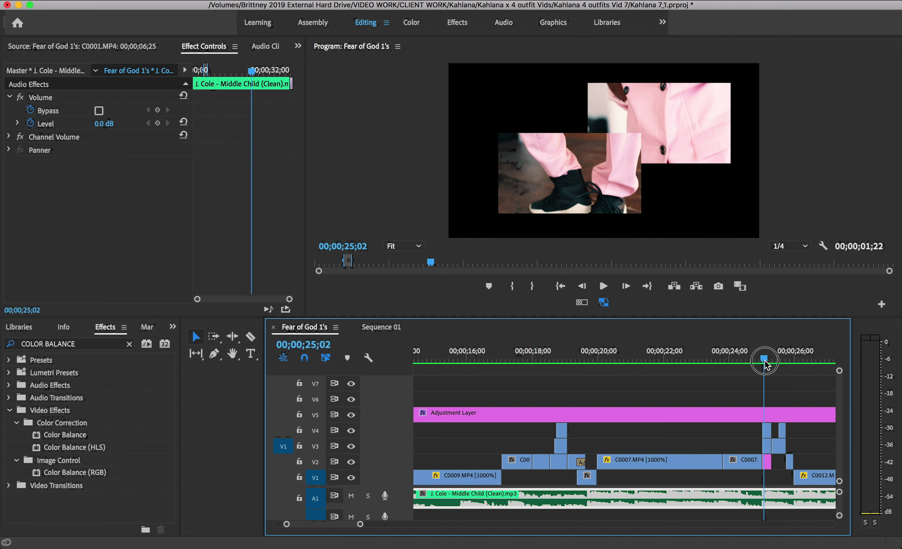
left_click_drag(766, 364, 791, 363)
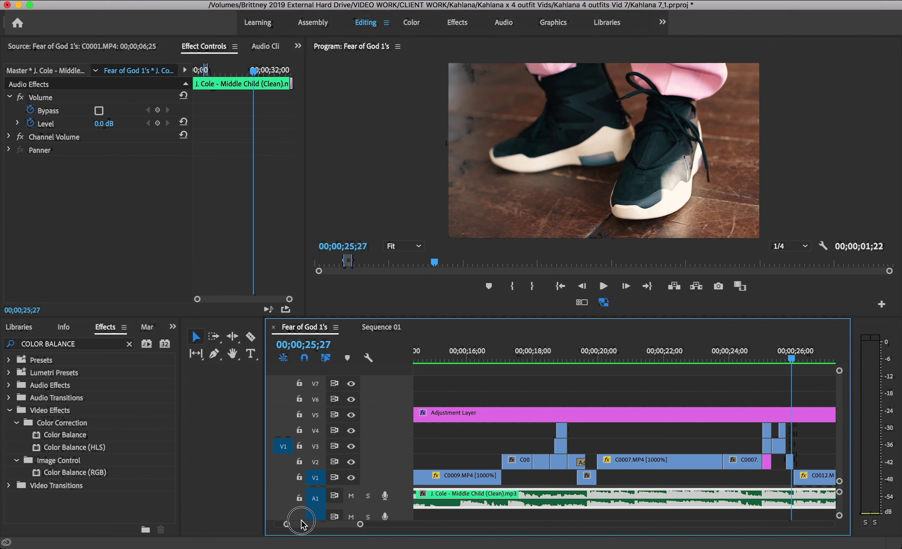
left_click_drag(303, 524, 313, 529)
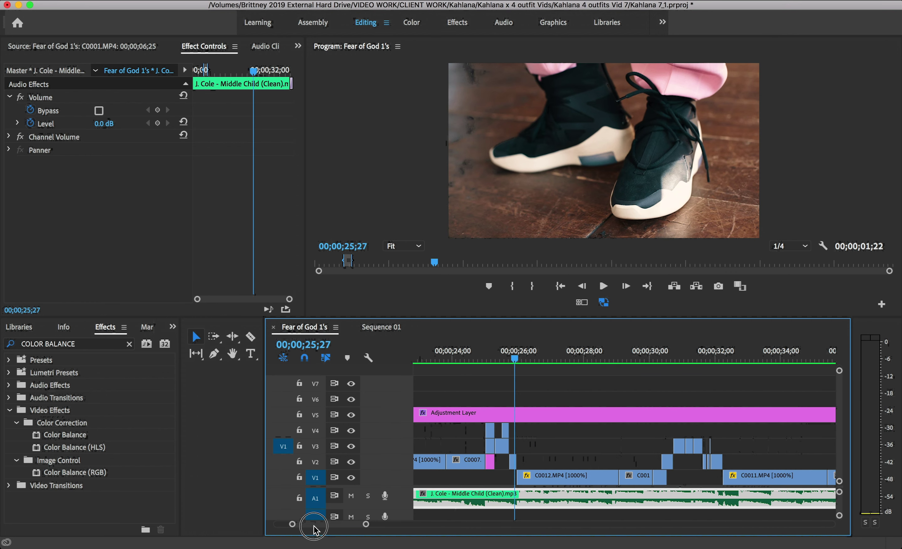
left_click_drag(528, 358, 709, 359)
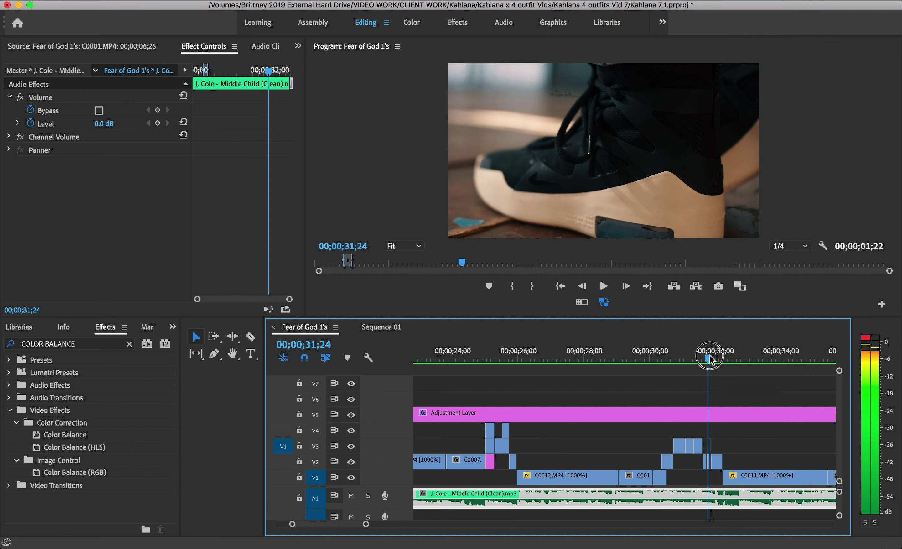
- Go to 00;00;31;22 and toggle the short V3 C0002 clip's Invert effect to compare the picture with and without it
left_click(353, 525)
left_click_drag(364, 527, 325, 525)
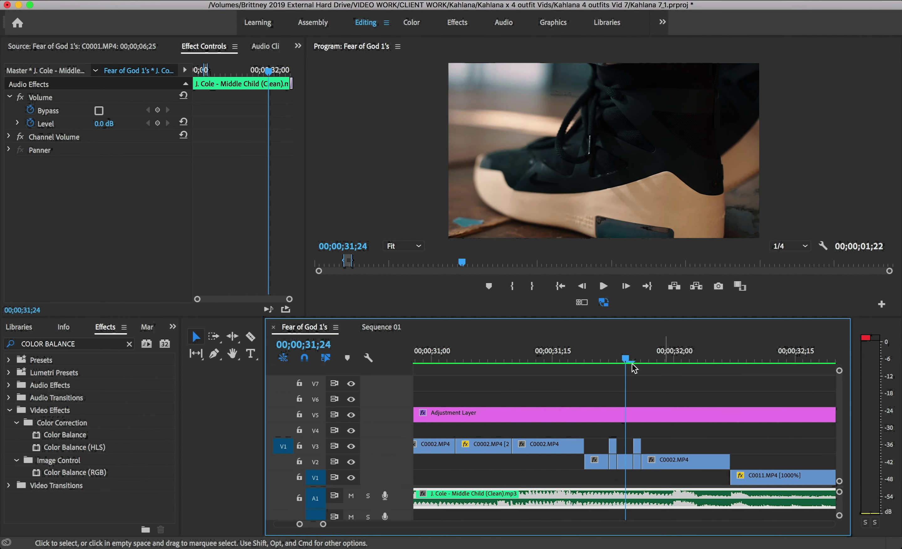
left_click_drag(625, 359, 609, 359)
left_click(613, 446)
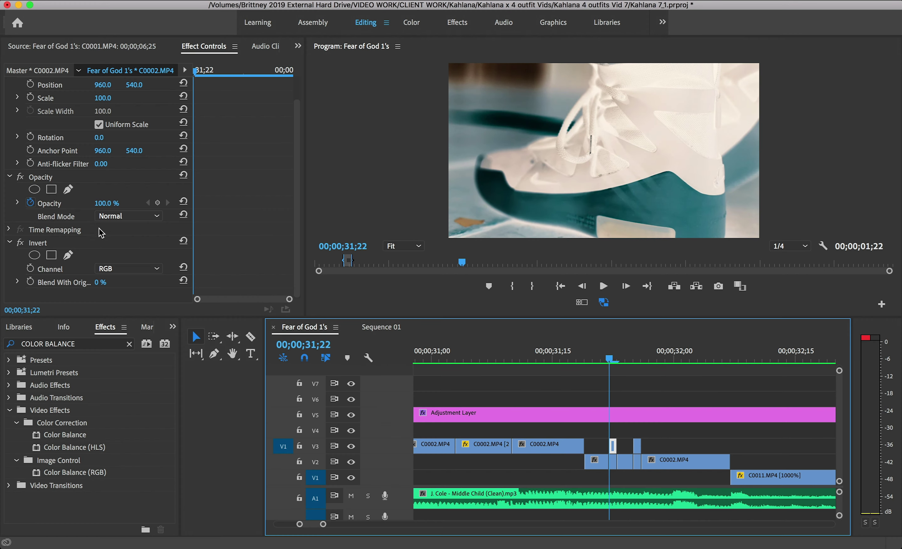
left_click(22, 244)
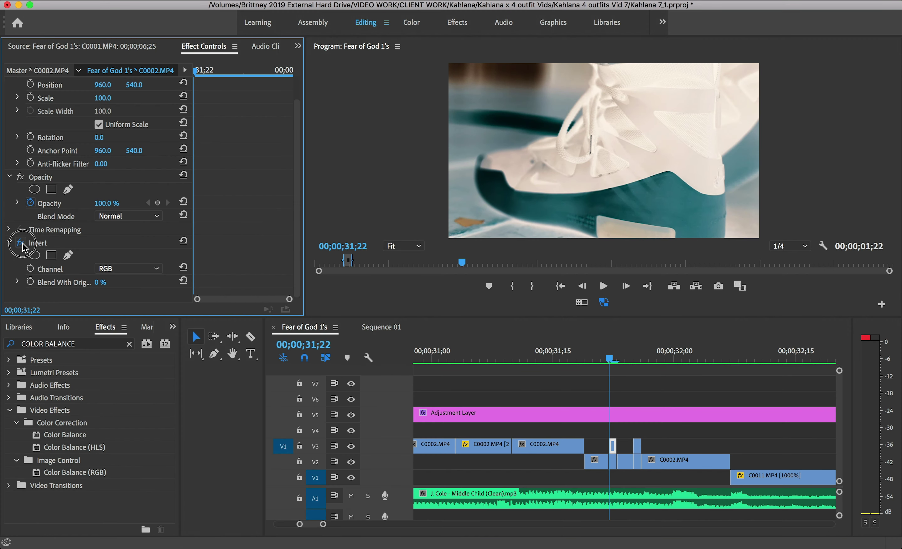
left_click(21, 244)
left_click(21, 244)
- Scrub through the remaining outfit and shoe clips to the closing YouTube title card at 00;00;40;04
left_click(638, 357)
left_click_drag(638, 357, 721, 358)
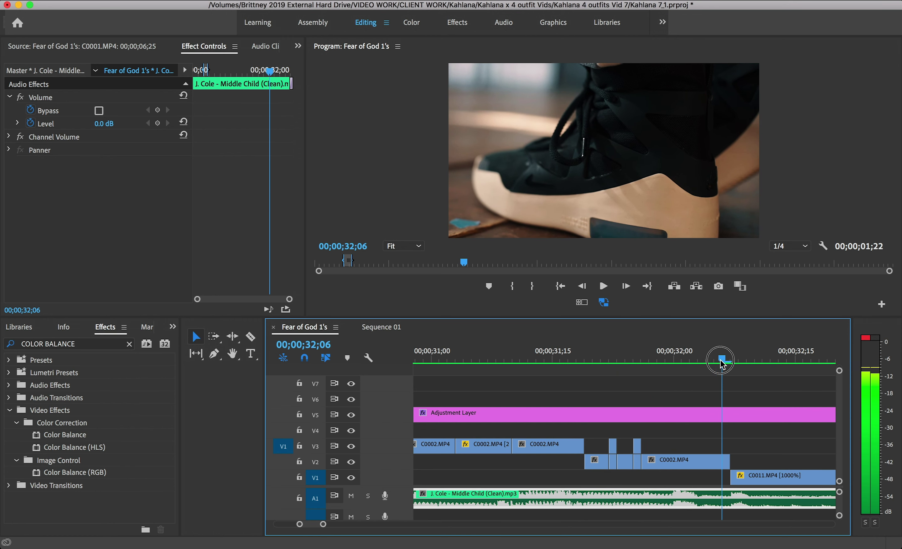
left_click_drag(324, 524, 355, 524)
left_click_drag(626, 360, 790, 362)
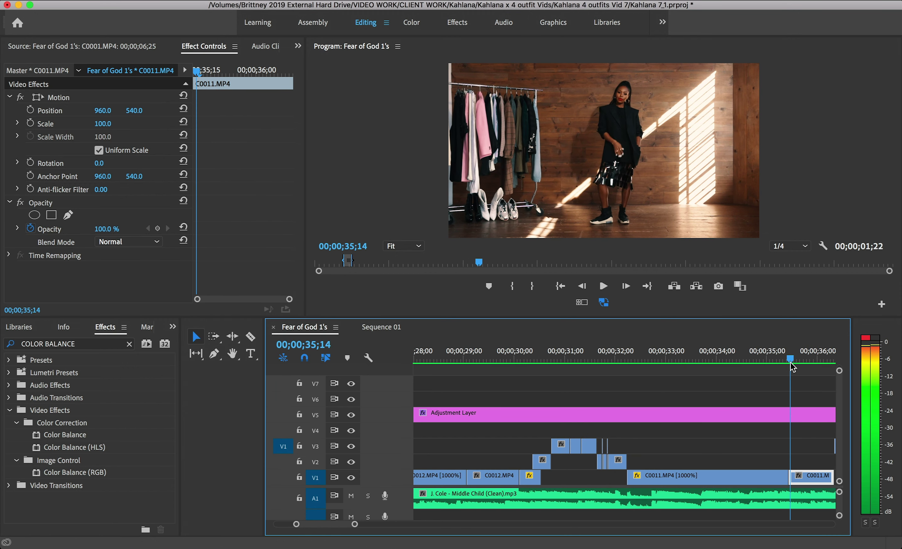
left_click_drag(353, 525, 372, 524)
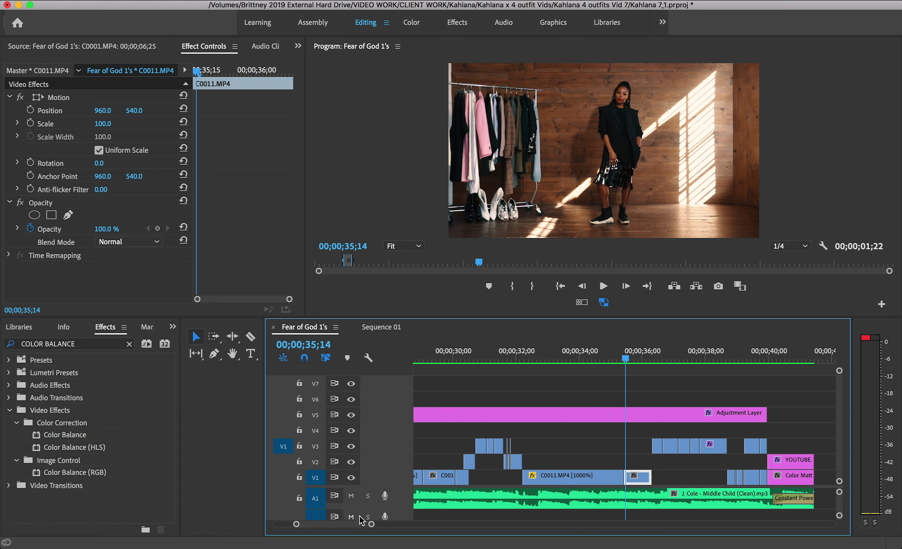
left_click_drag(645, 358, 757, 363)
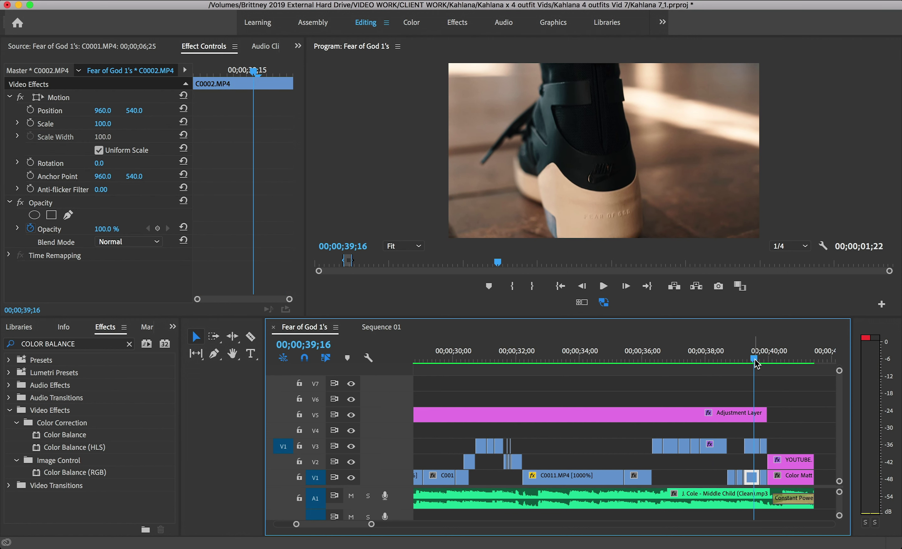
left_click_drag(757, 363, 774, 361)
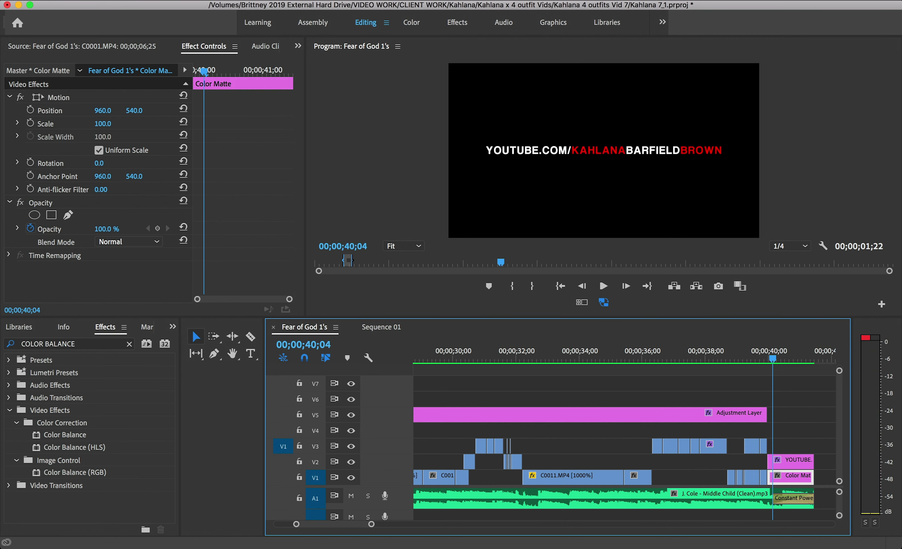
- Set the In point at 00;00;00;00 and the Out point at 00;00;41;13, and start rendering that range
left_click(818, 363)
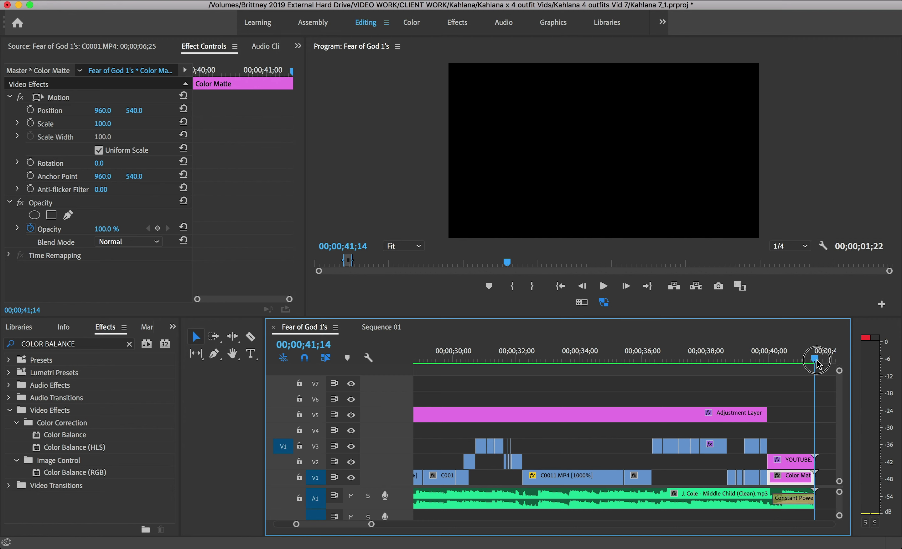
key("o")
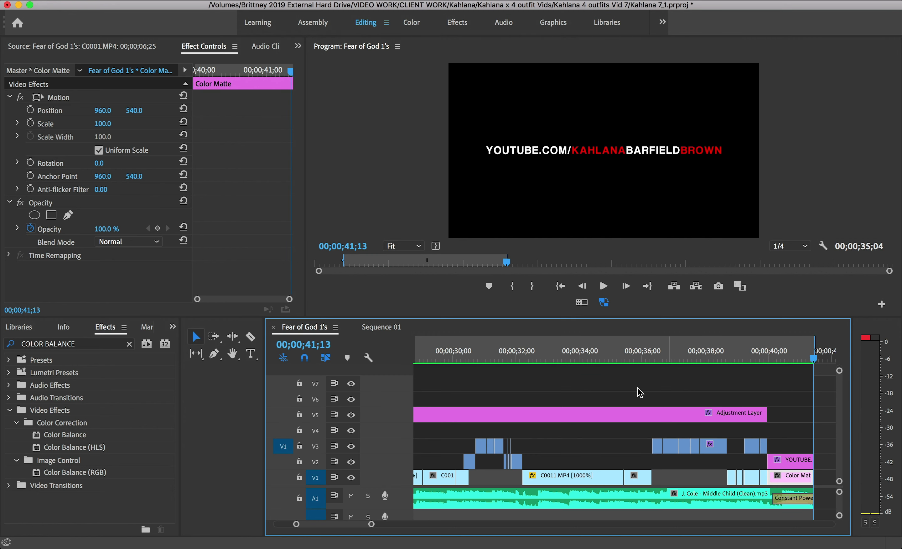
left_click_drag(371, 524, 468, 524)
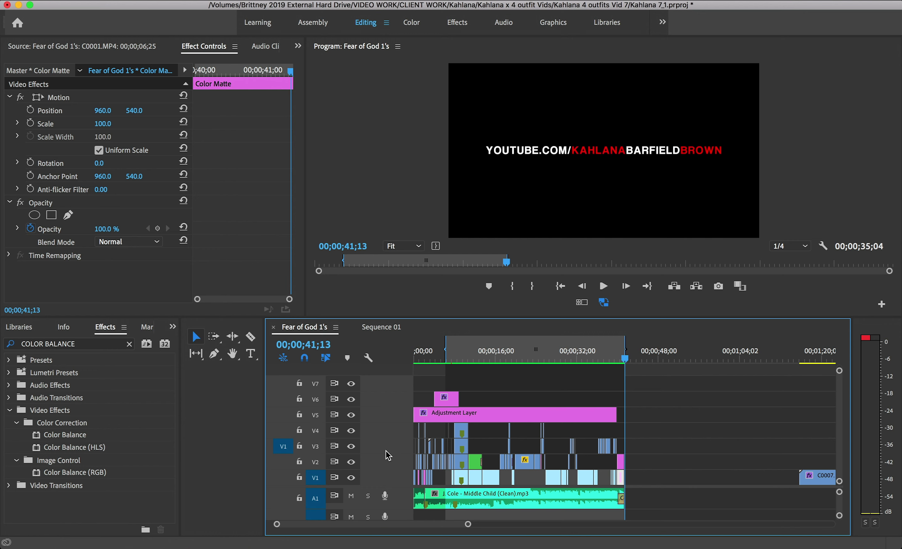
key("Home")
key("i")
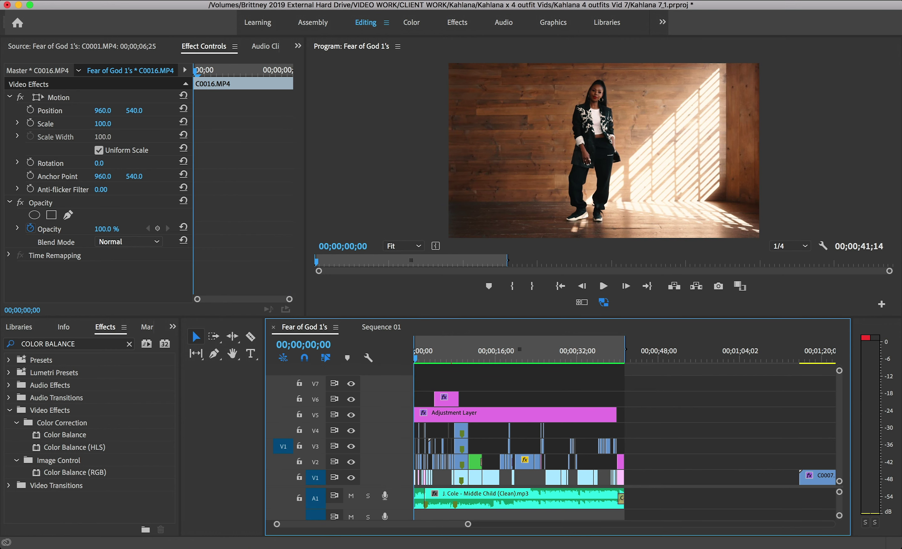
left_click(207, 36)
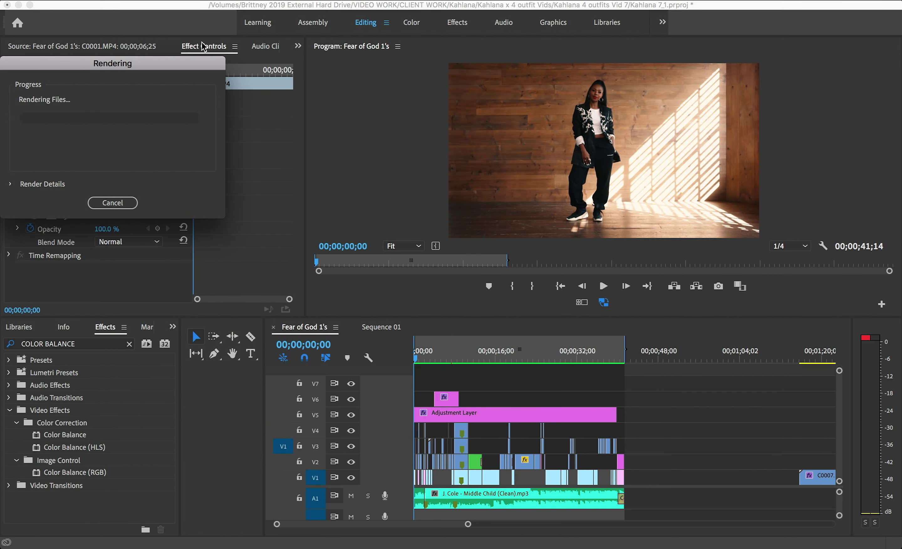